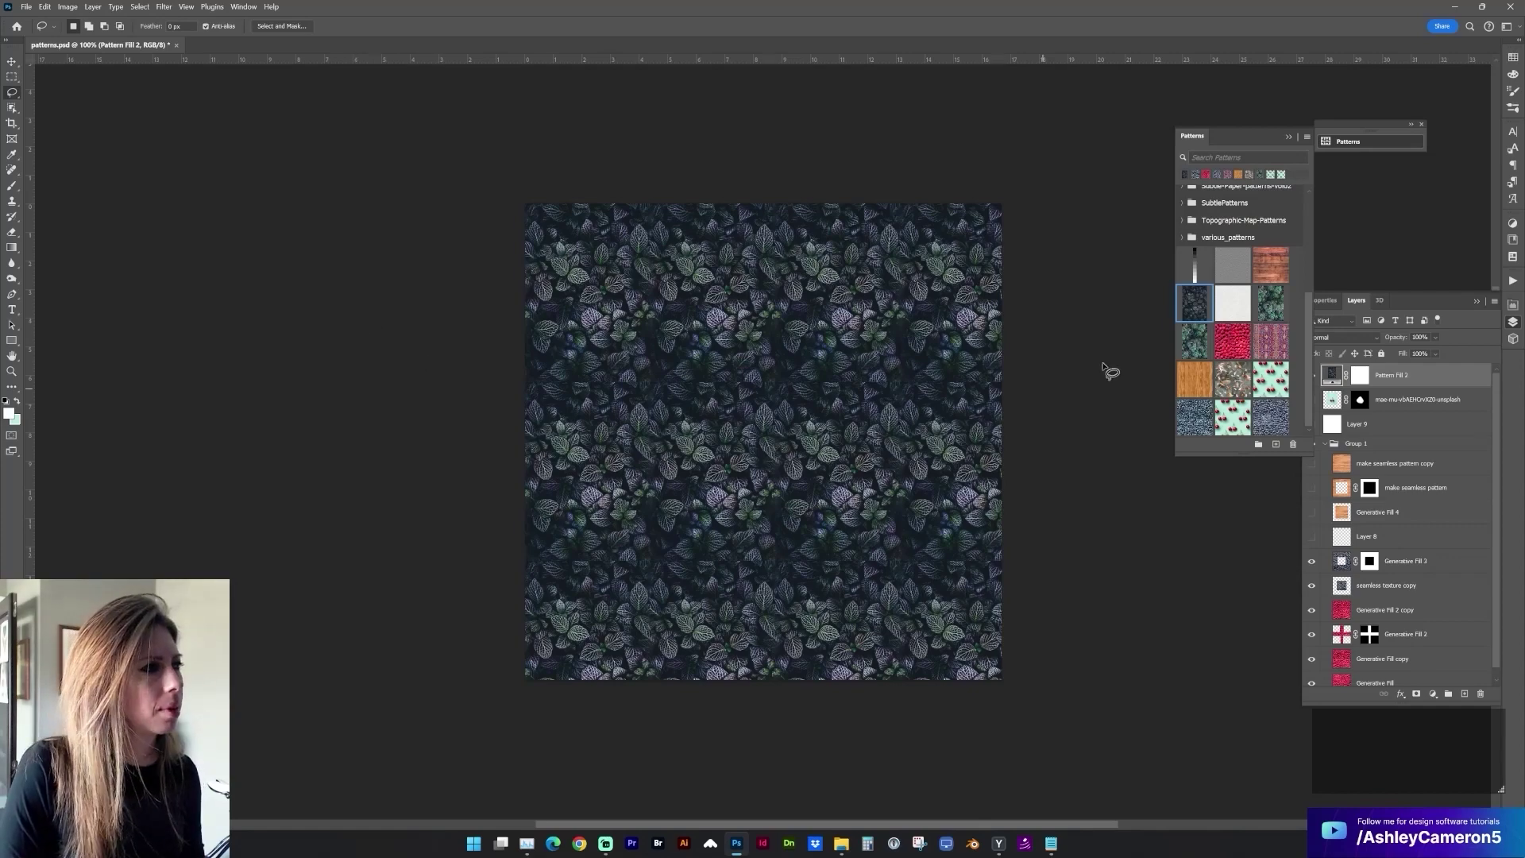
Try the raspberry and purple tribal patterns in Pattern Fill 2, settling on the cherry pattern.
{"action": "left_click", "coordinate": [1224, 342]}
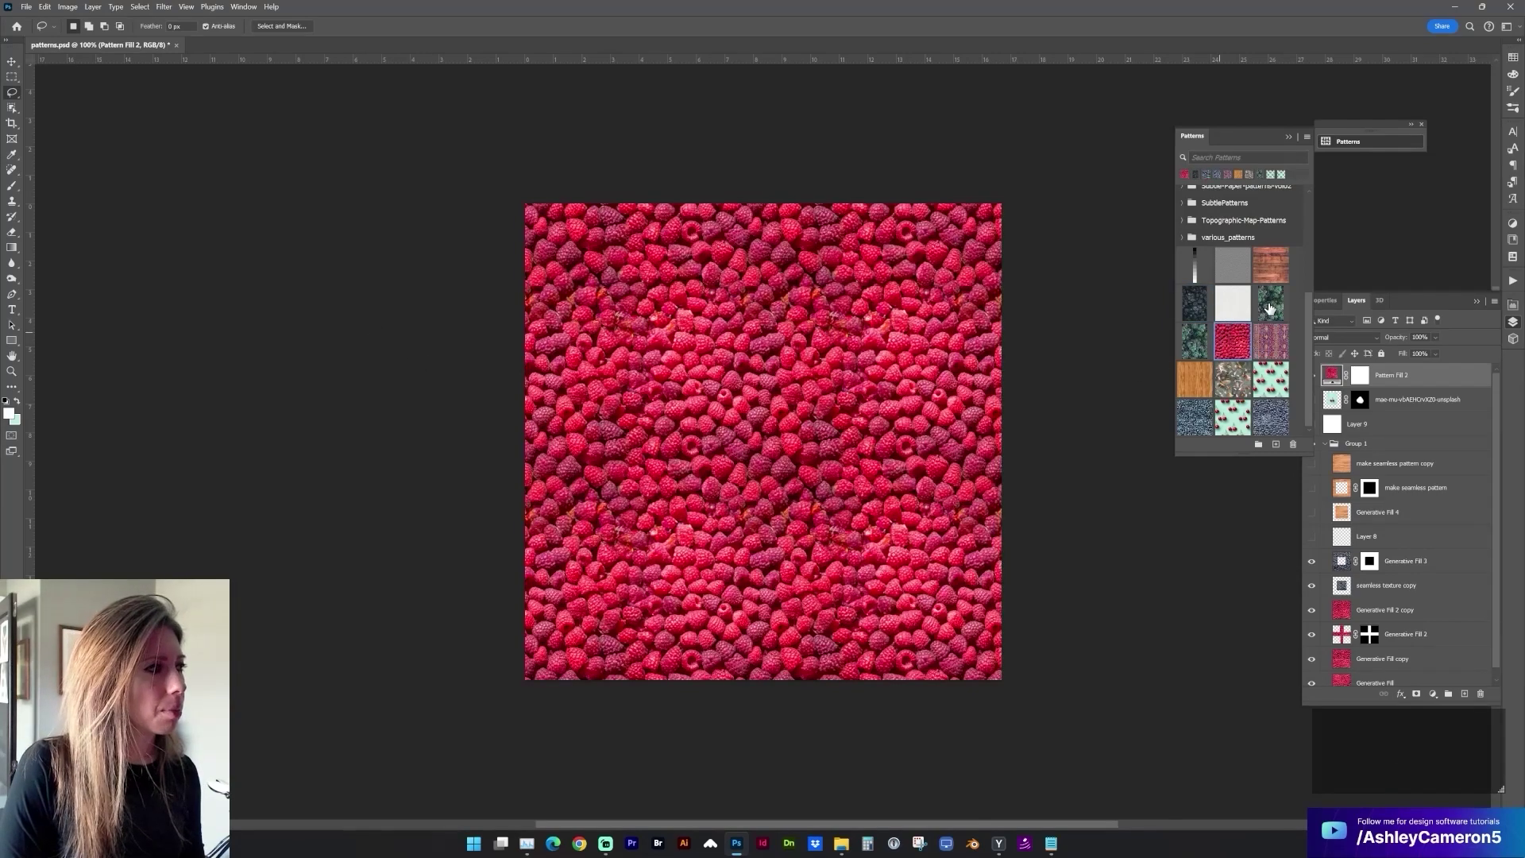
{"action": "left_click", "coordinate": [1272, 345]}
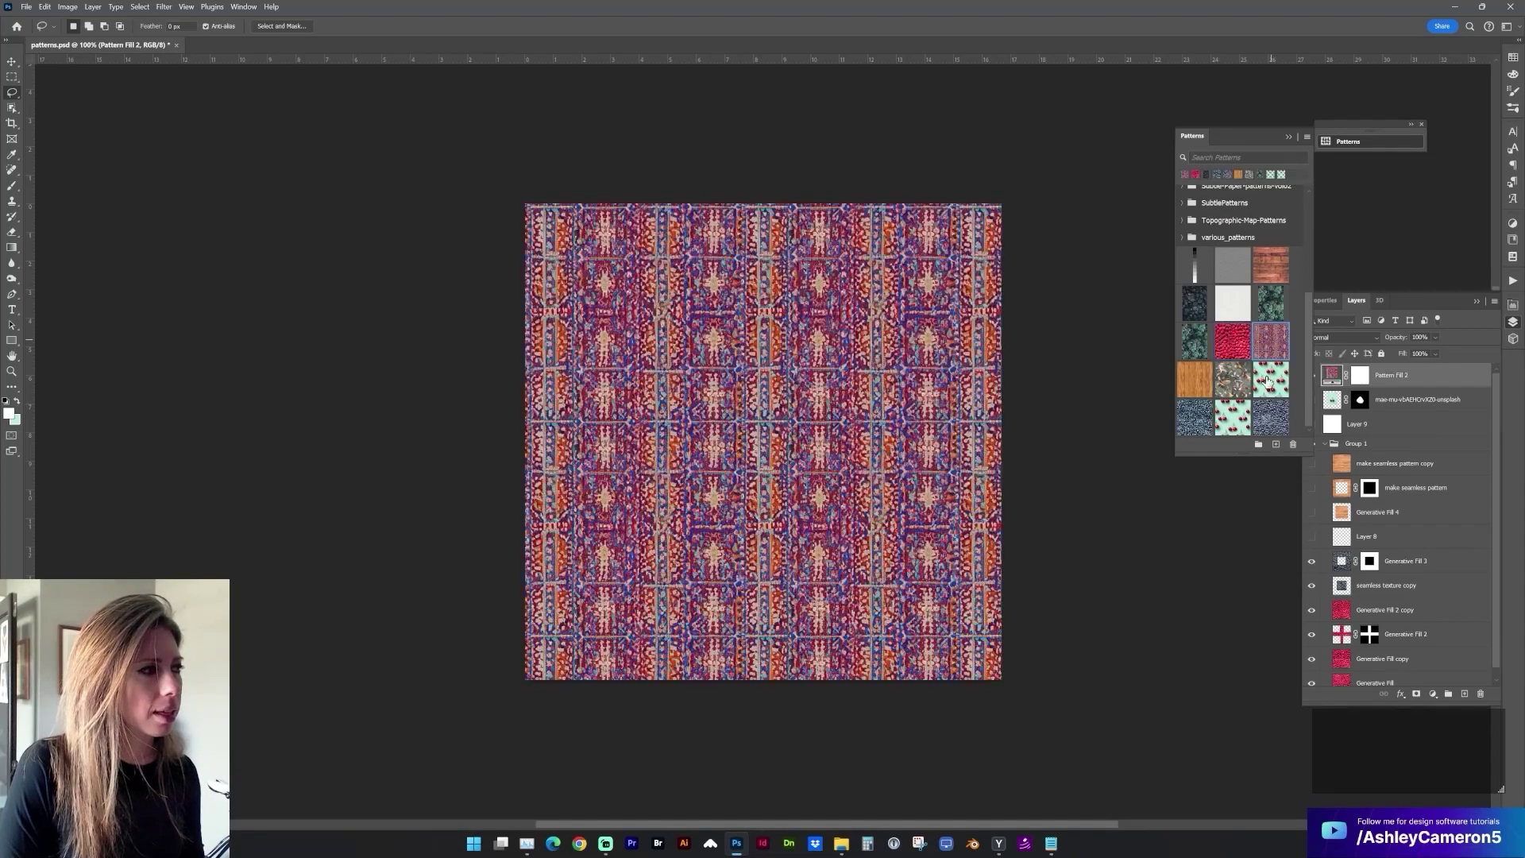
{"action": "left_click", "coordinate": [1266, 389]}
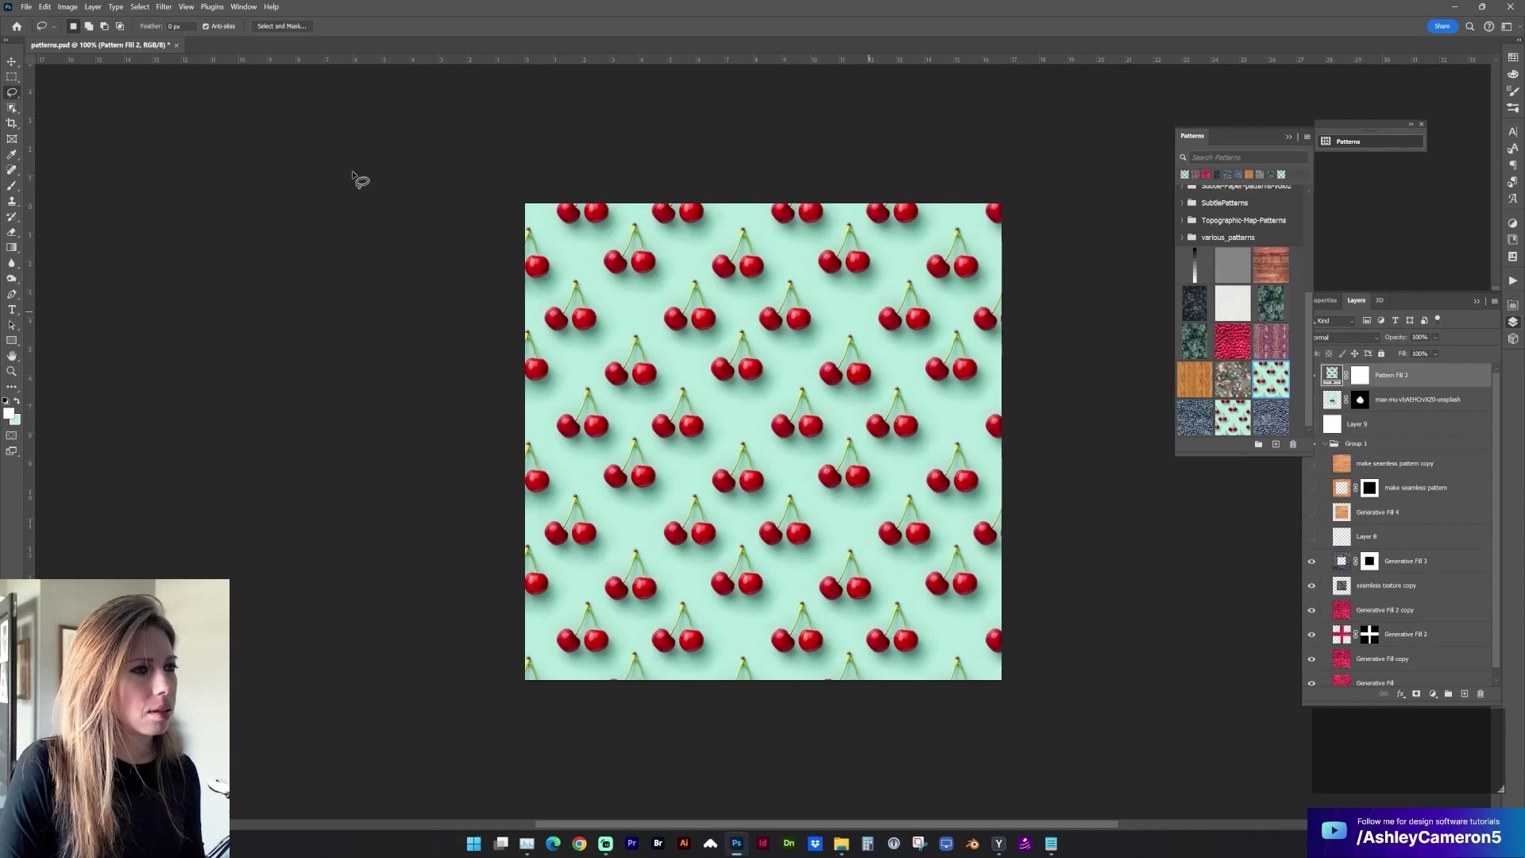
Create a new 1200 × 1200 px document in RGB Color mode.
{"action": "left_click", "coordinate": [26, 6]}
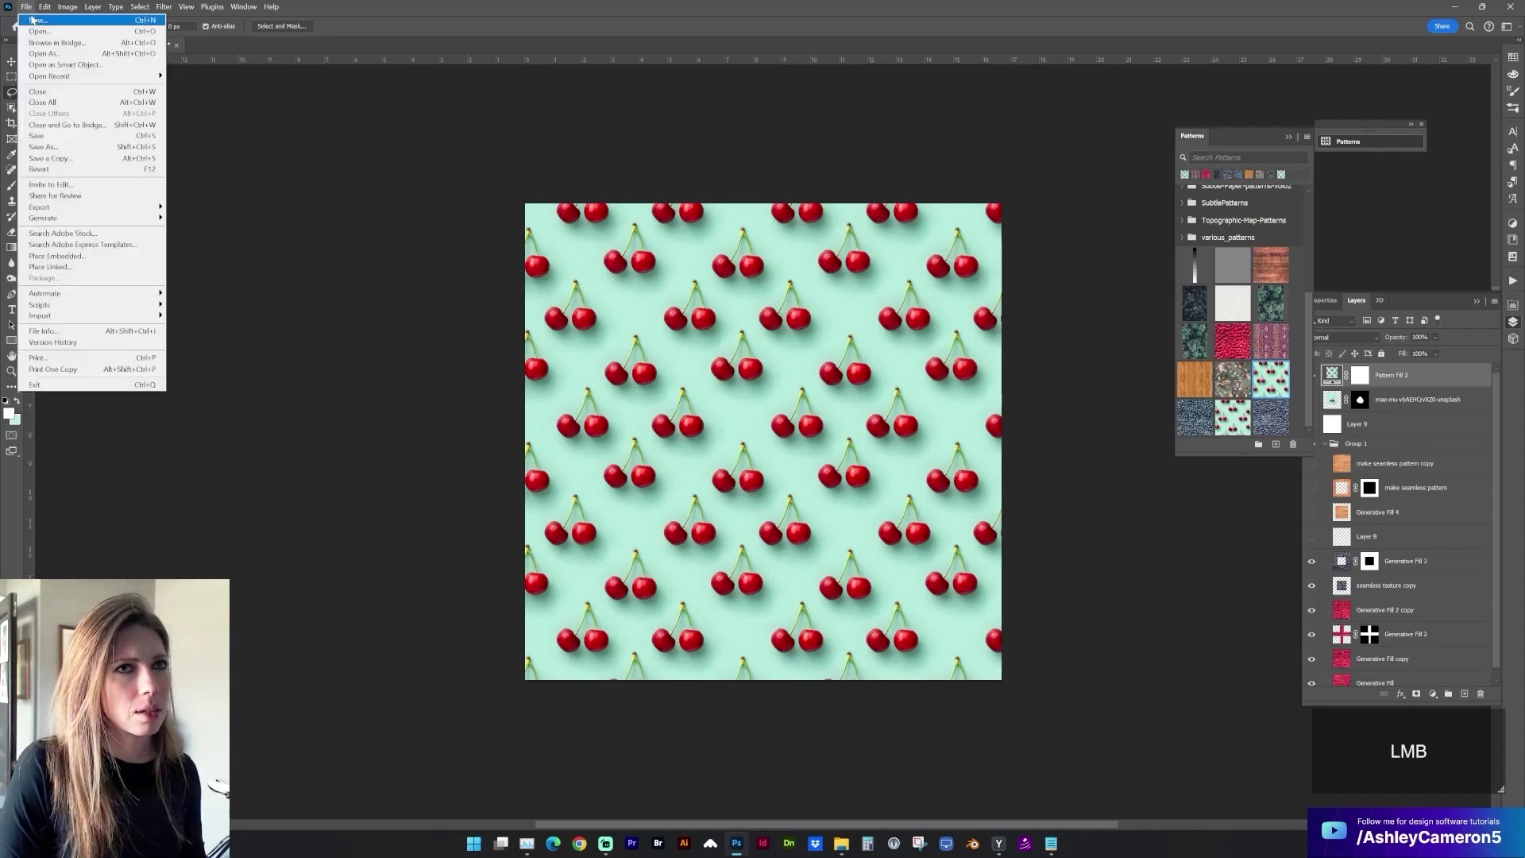
{"action": "left_click", "coordinate": [31, 21]}
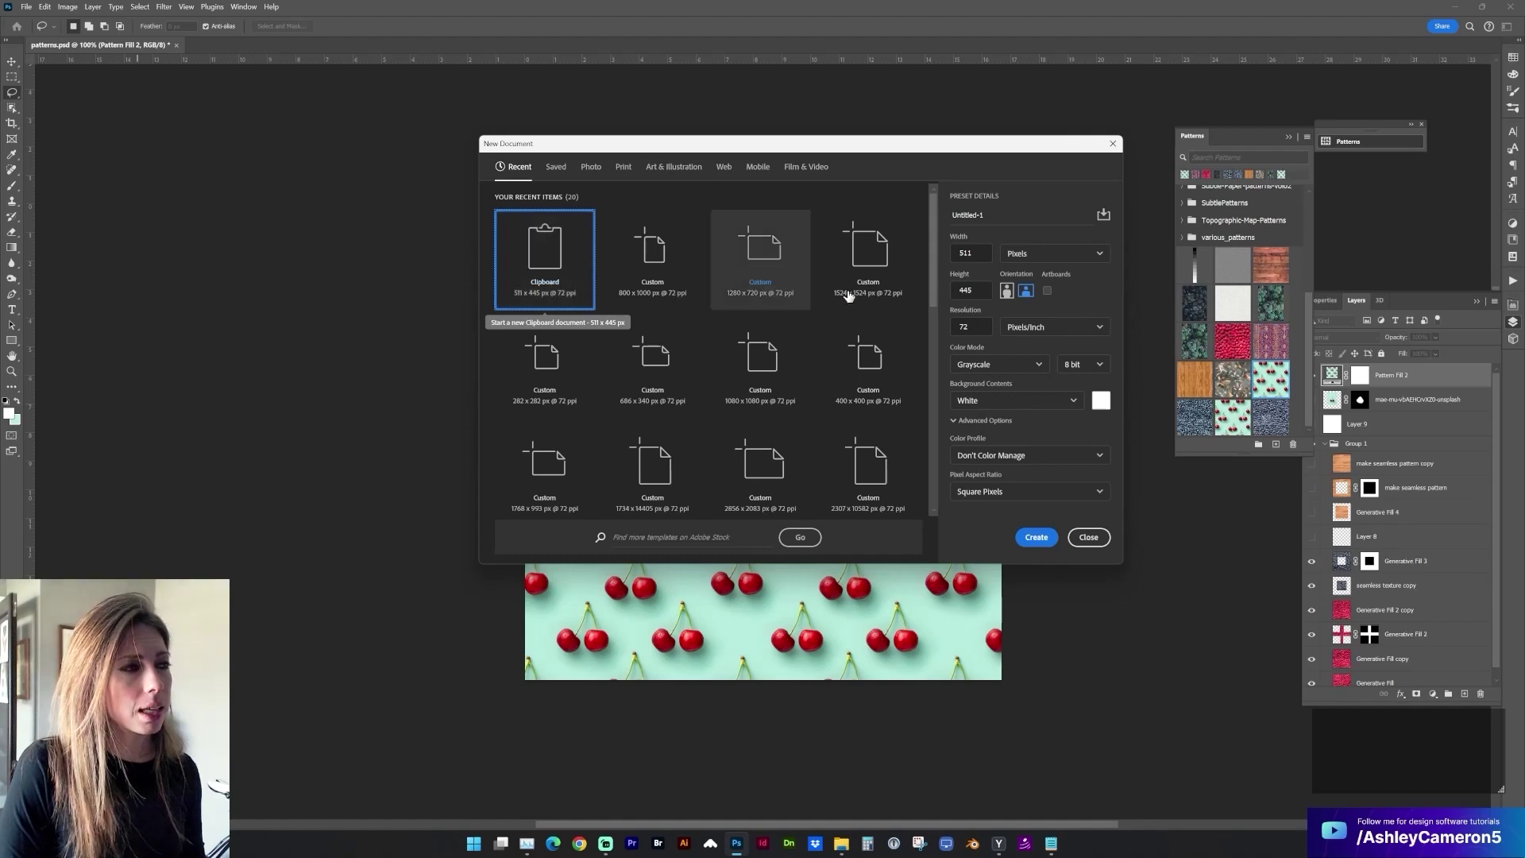
{"action": "left_click", "coordinate": [982, 258]}
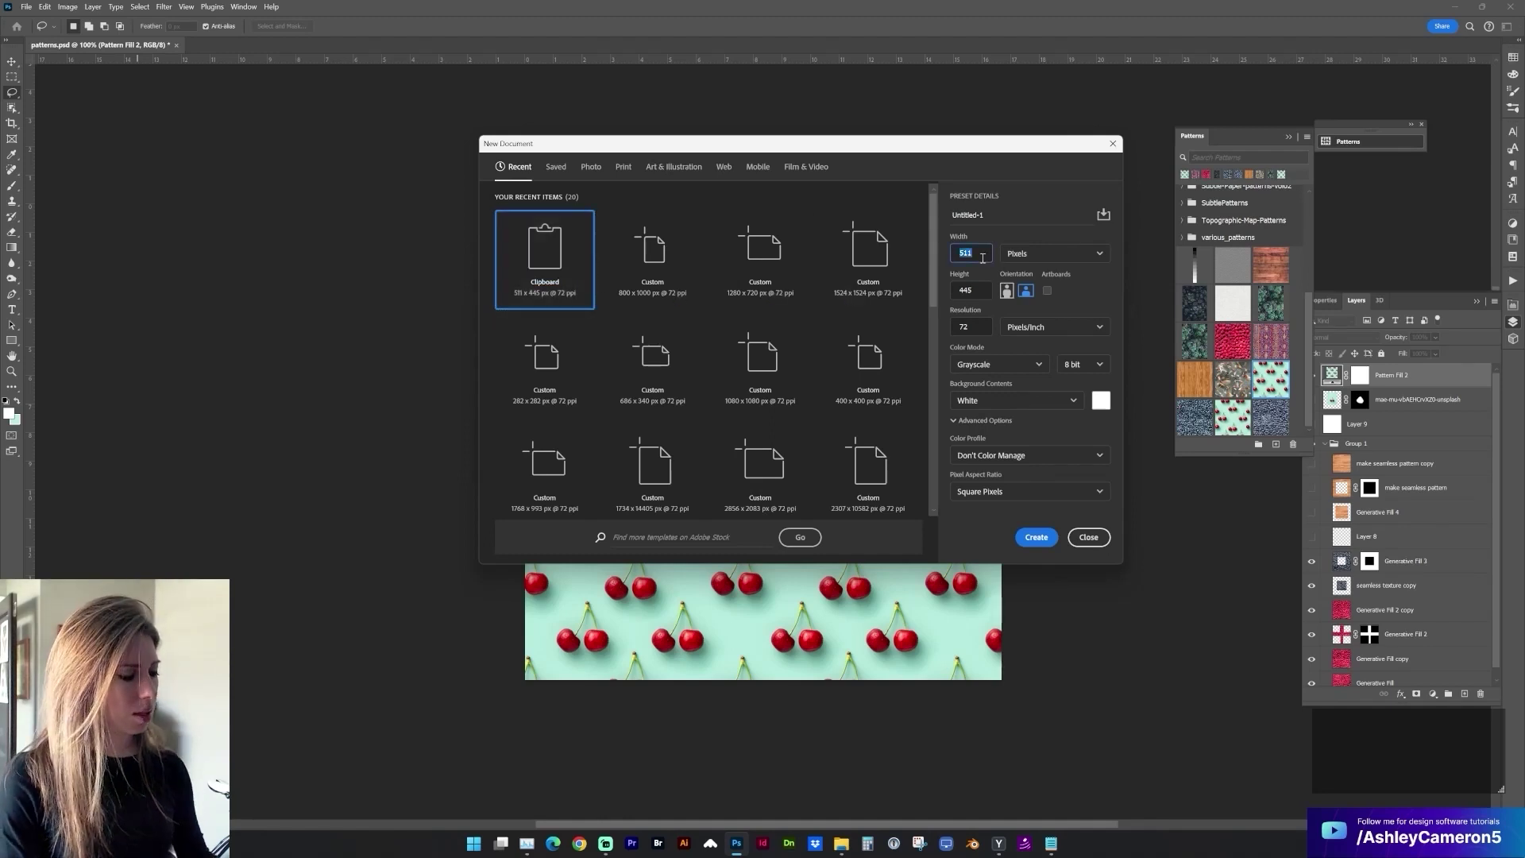
{"action": "type", "text": "1200"}
{"action": "key", "text": "Tab"}
{"action": "type", "text": "1200"}
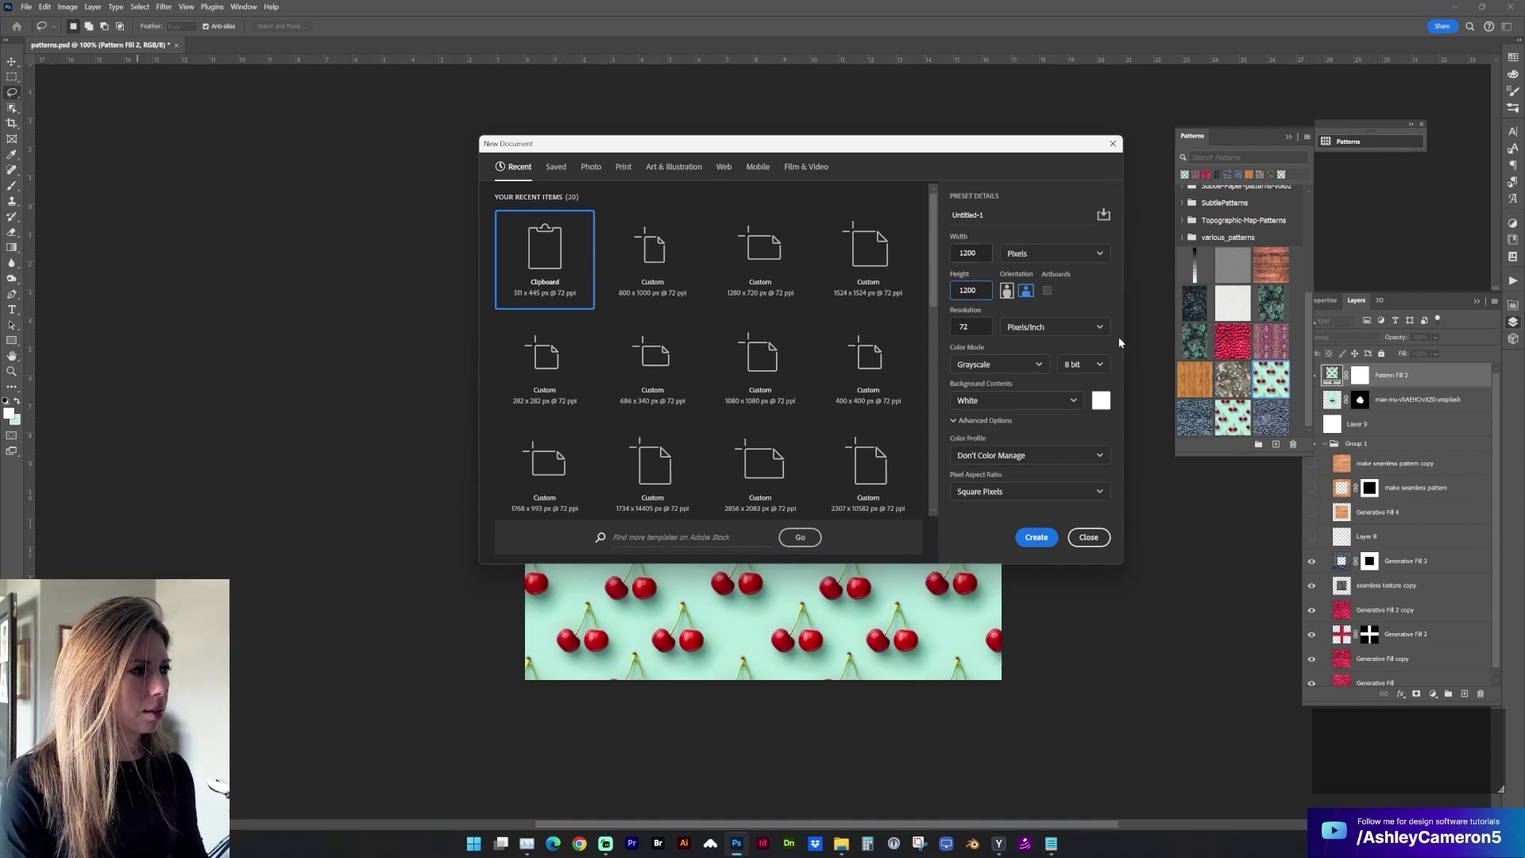
{"action": "left_click", "coordinate": [997, 363]}
{"action": "left_click", "coordinate": [981, 421]}
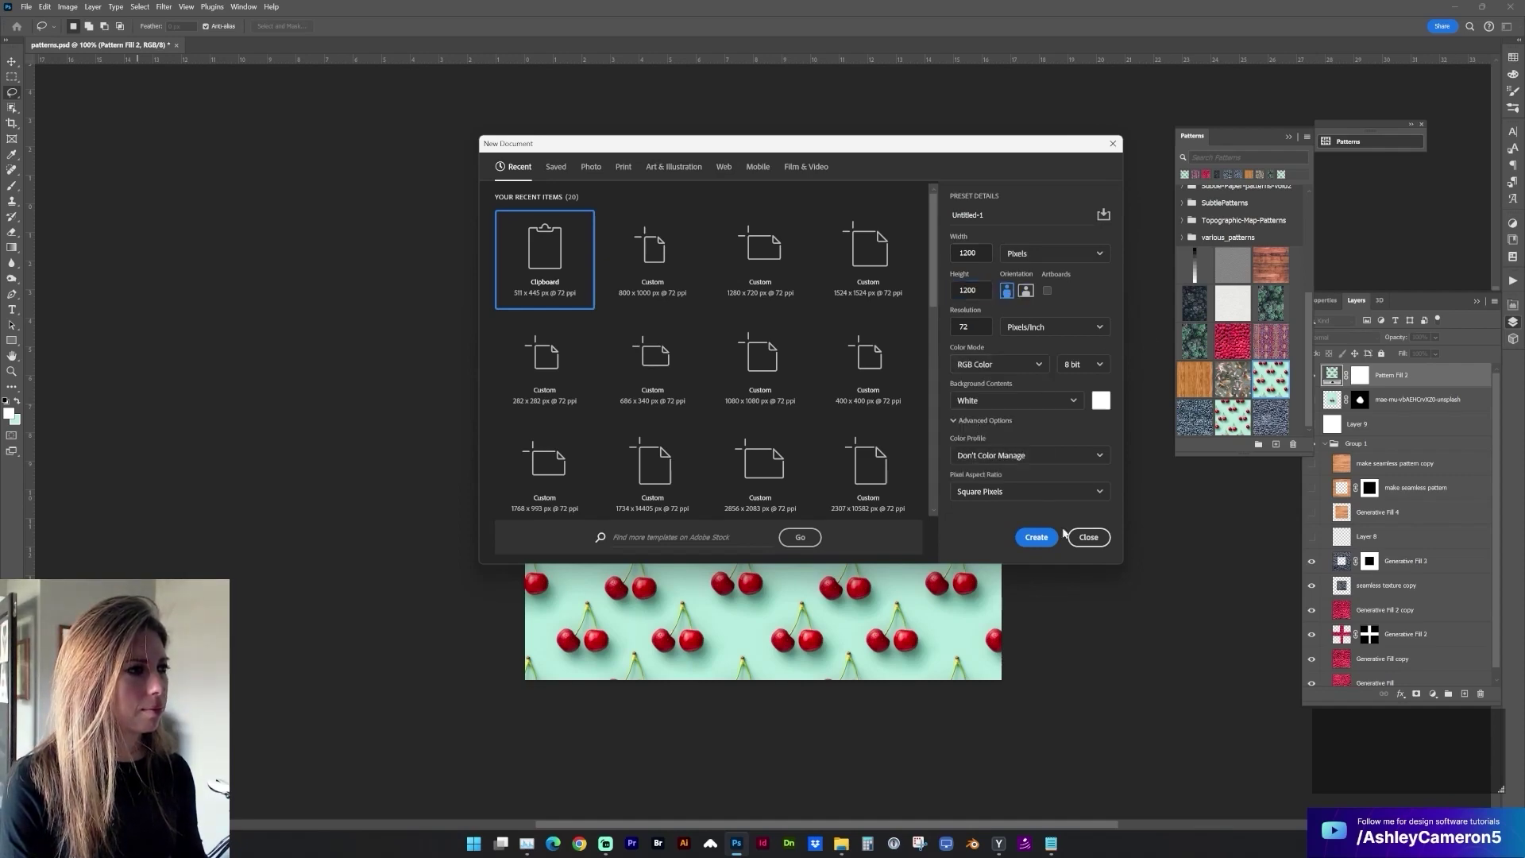
{"action": "left_click", "coordinate": [1032, 536]}
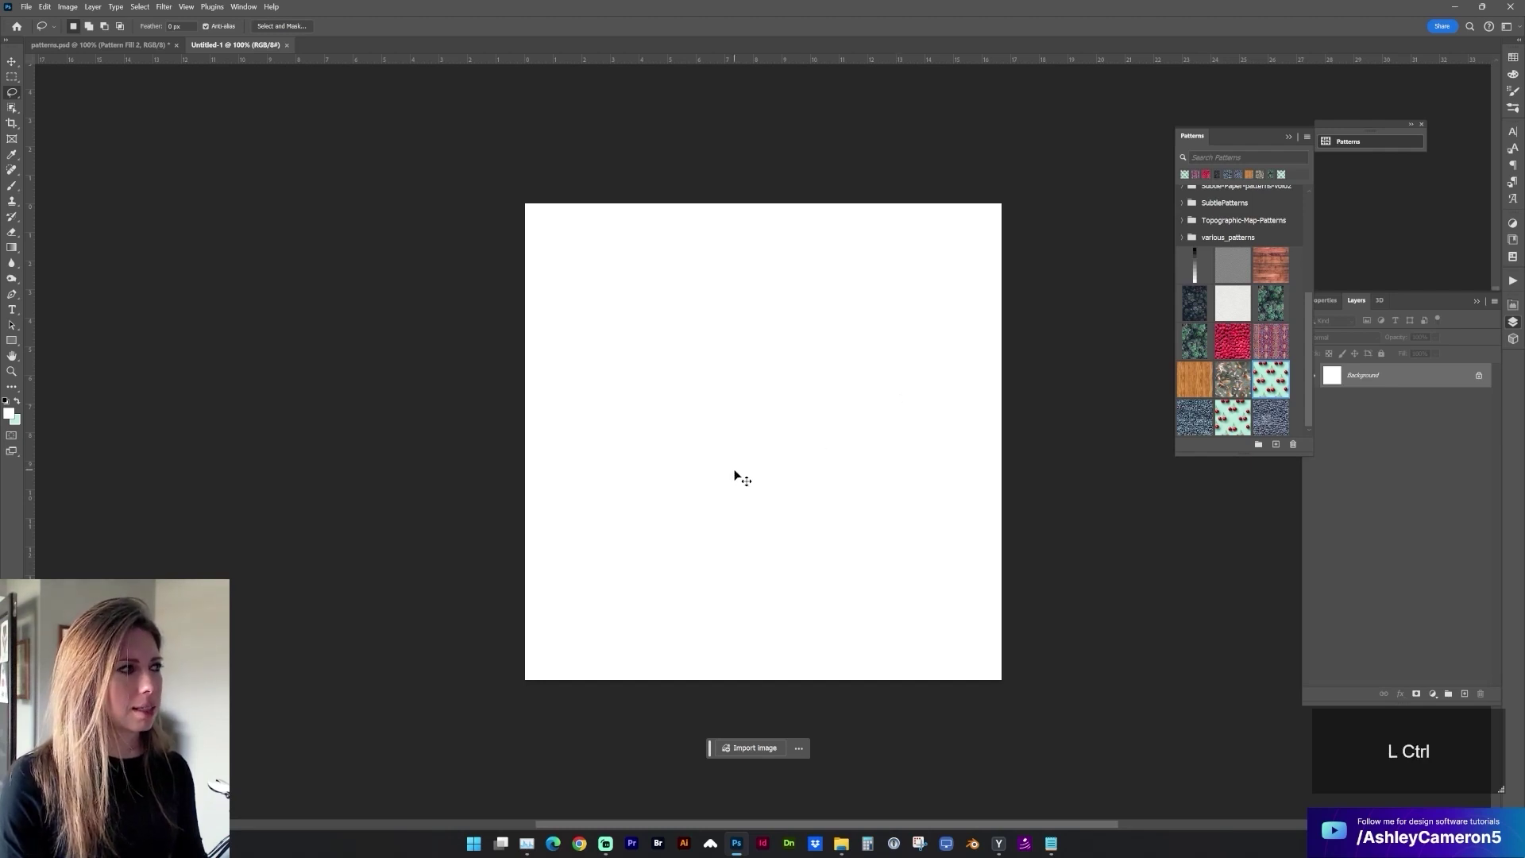
Select the whole canvas and generative-fill it with a 'raspberries background texture'.
{"action": "key", "text": "ctrl+a"}
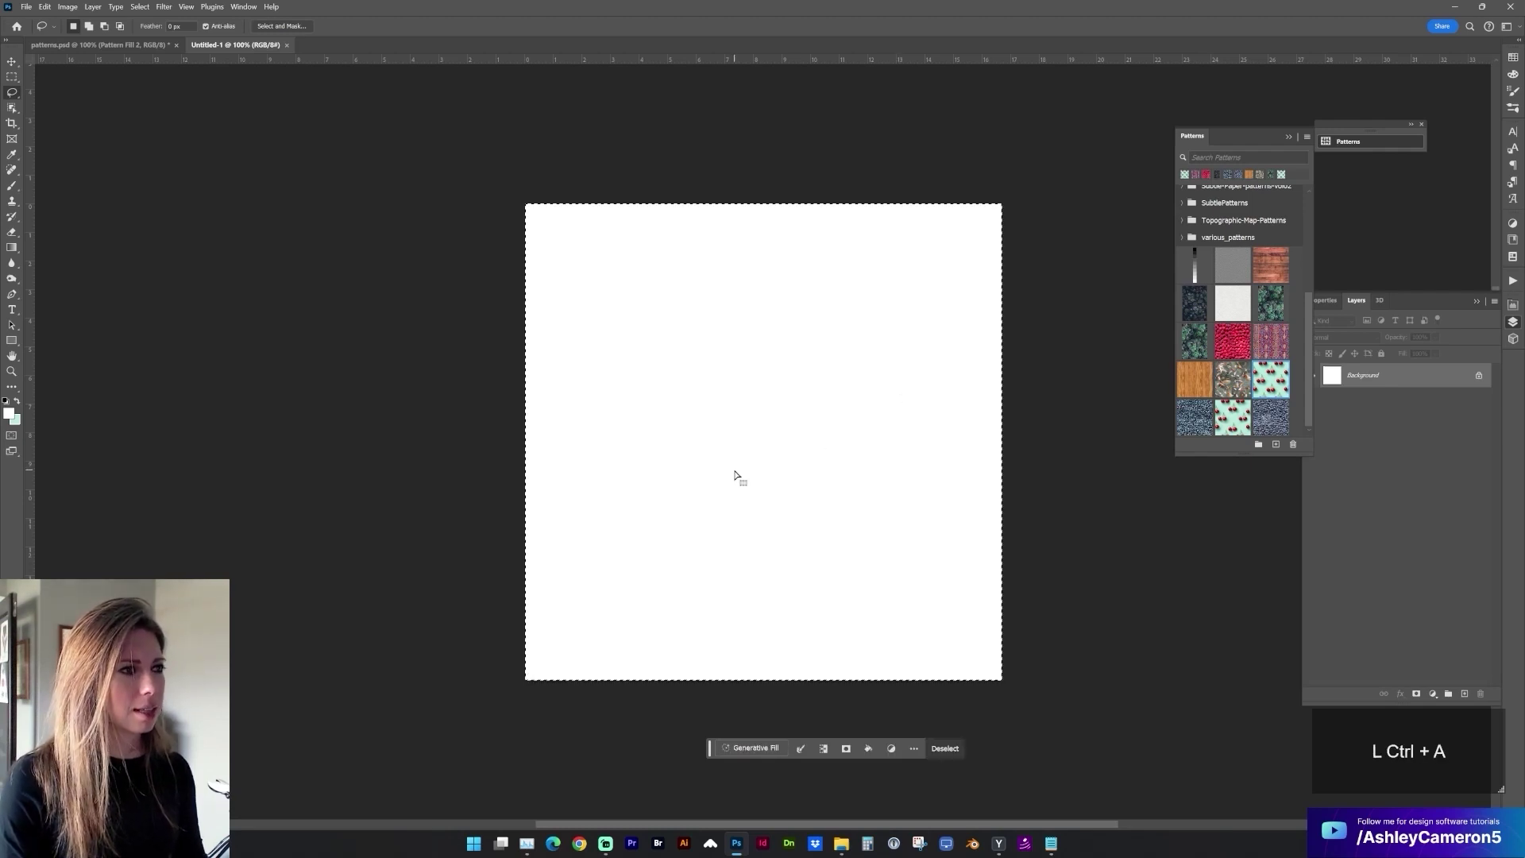
{"action": "left_click", "coordinate": [741, 752]}
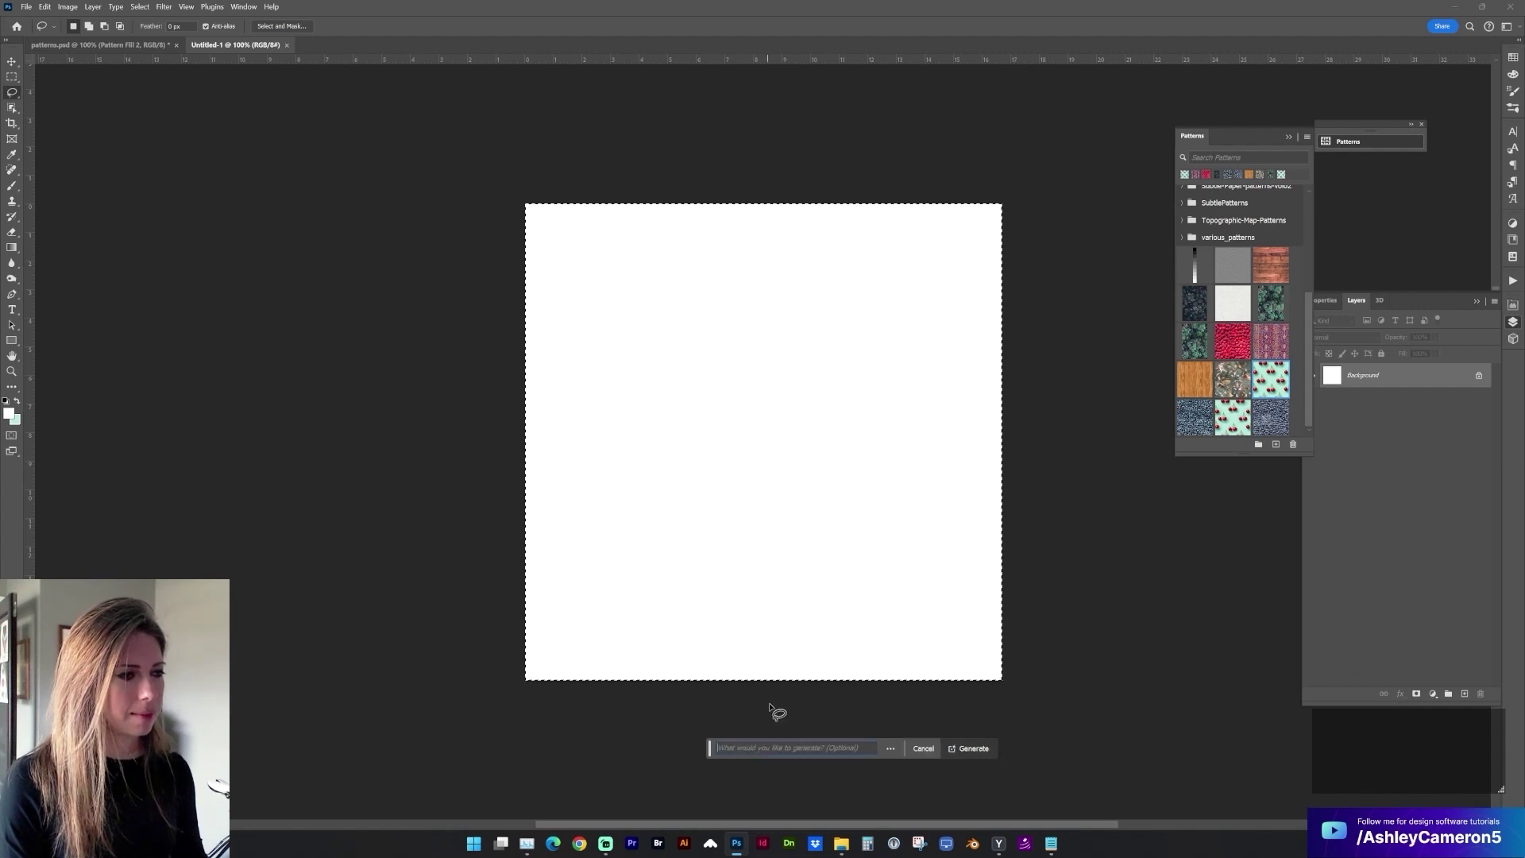
{"action": "type", "text": "rasp"}
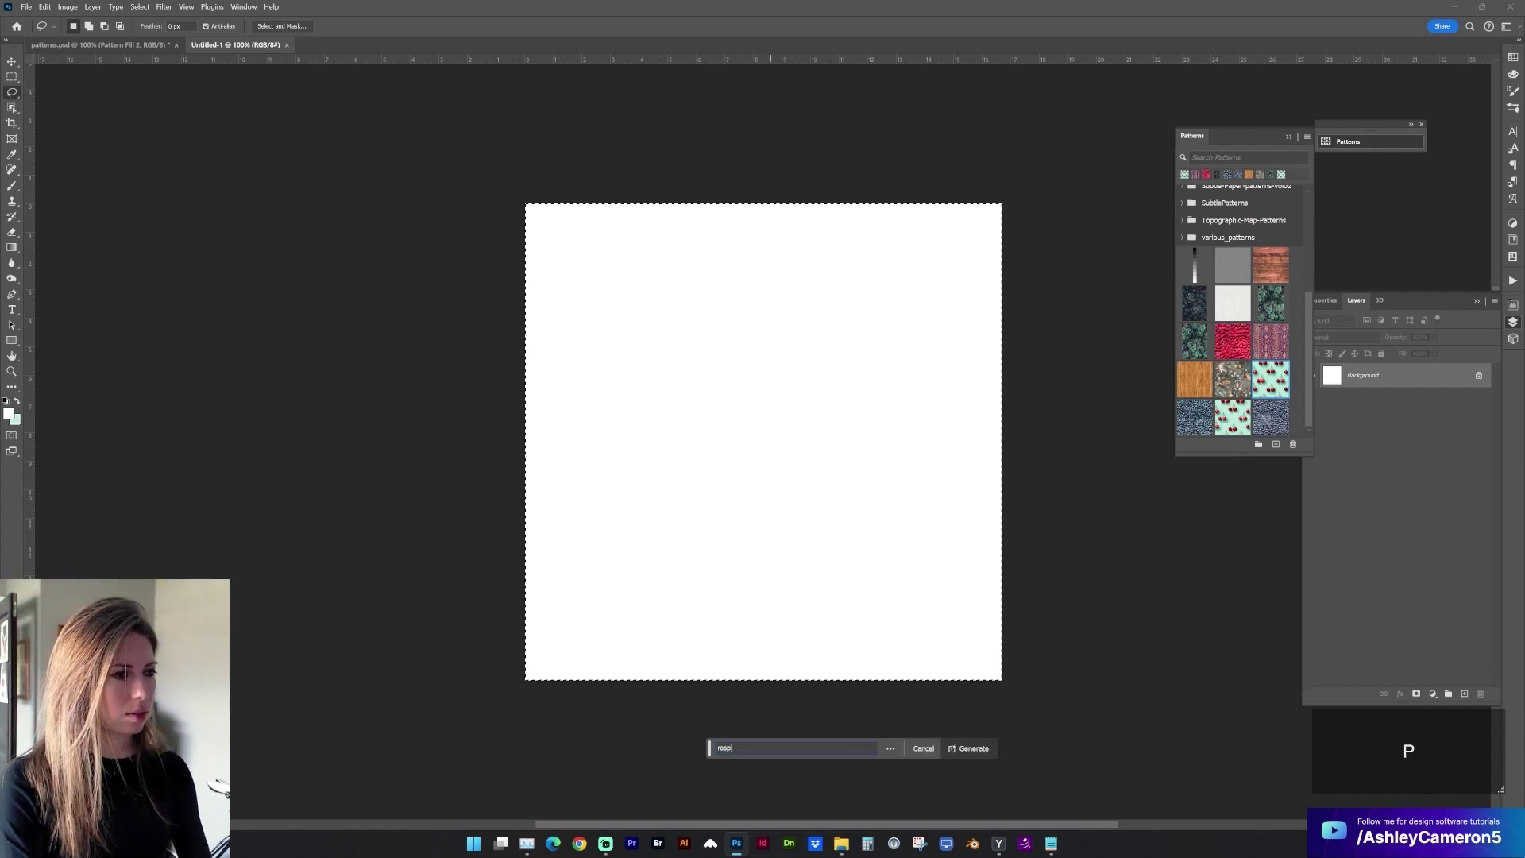
{"action": "key", "text": "Return"}
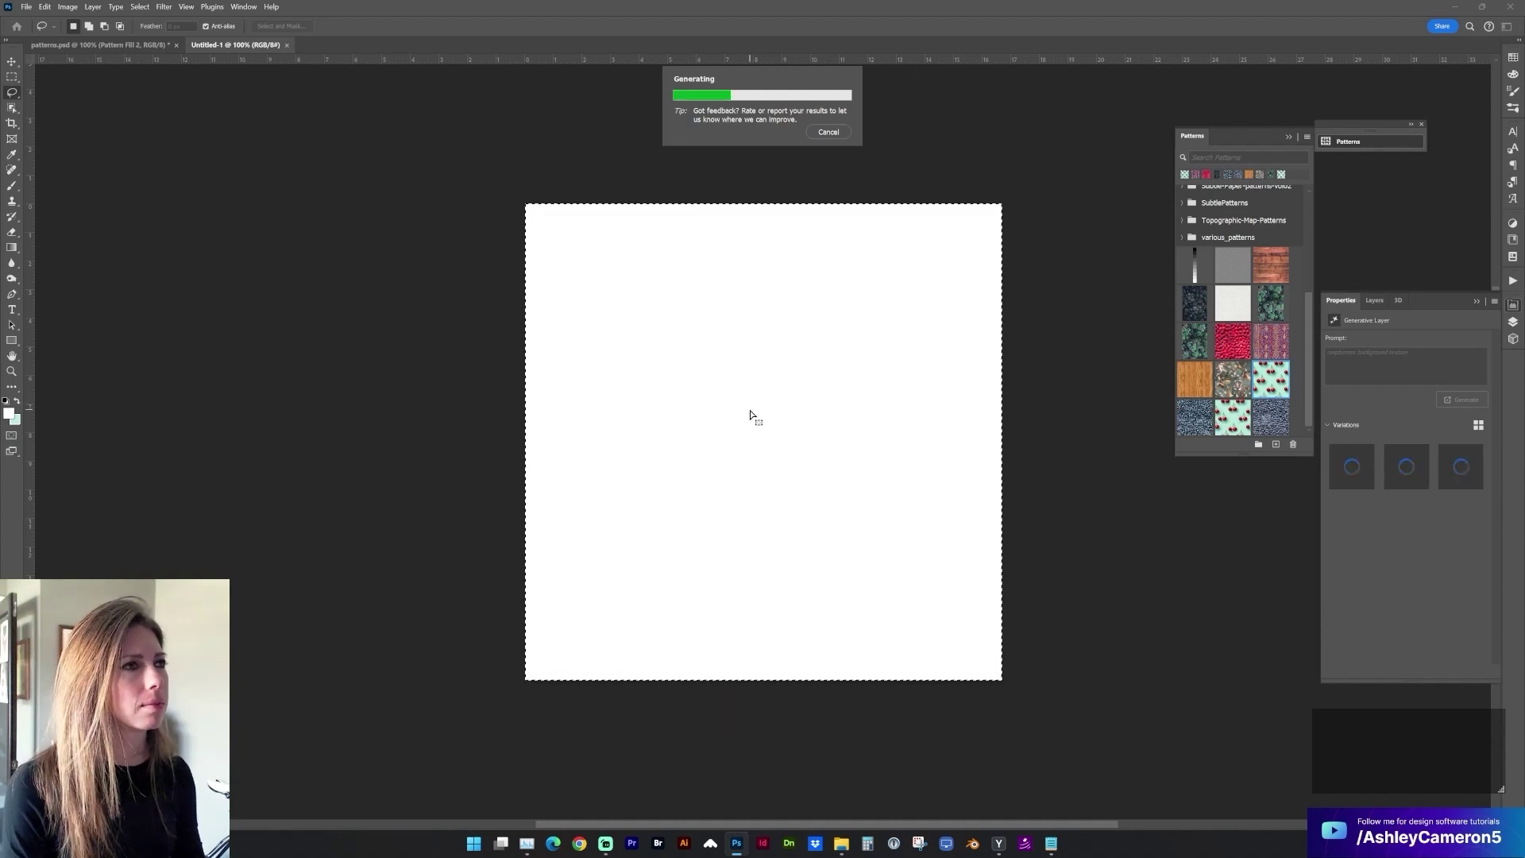
Compare the generated variations and keep the third raspberry variation.
{"action": "left_click", "coordinate": [1411, 476]}
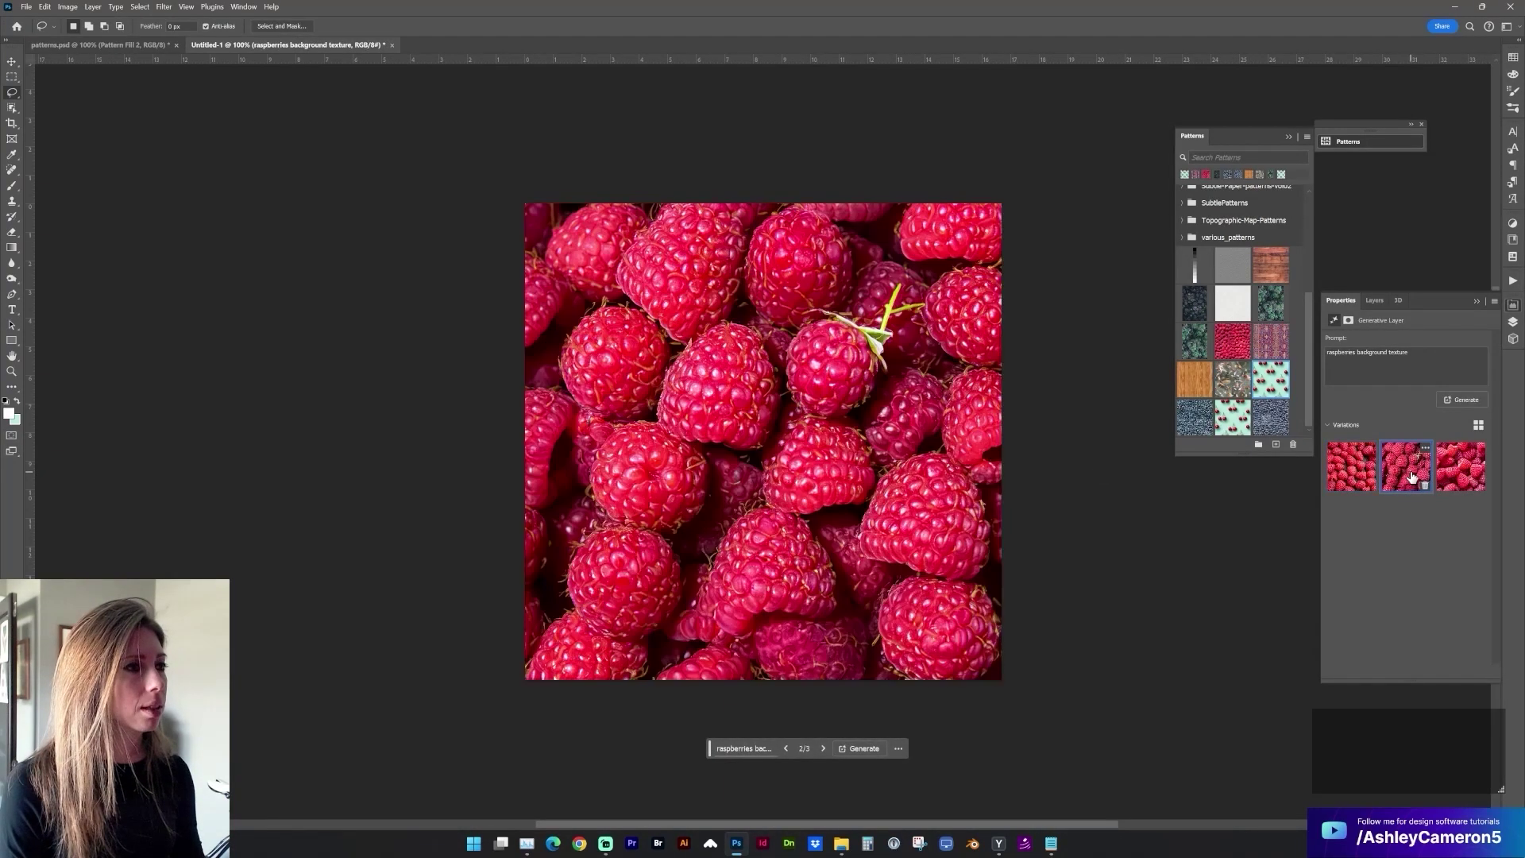
{"action": "left_click", "coordinate": [1341, 474]}
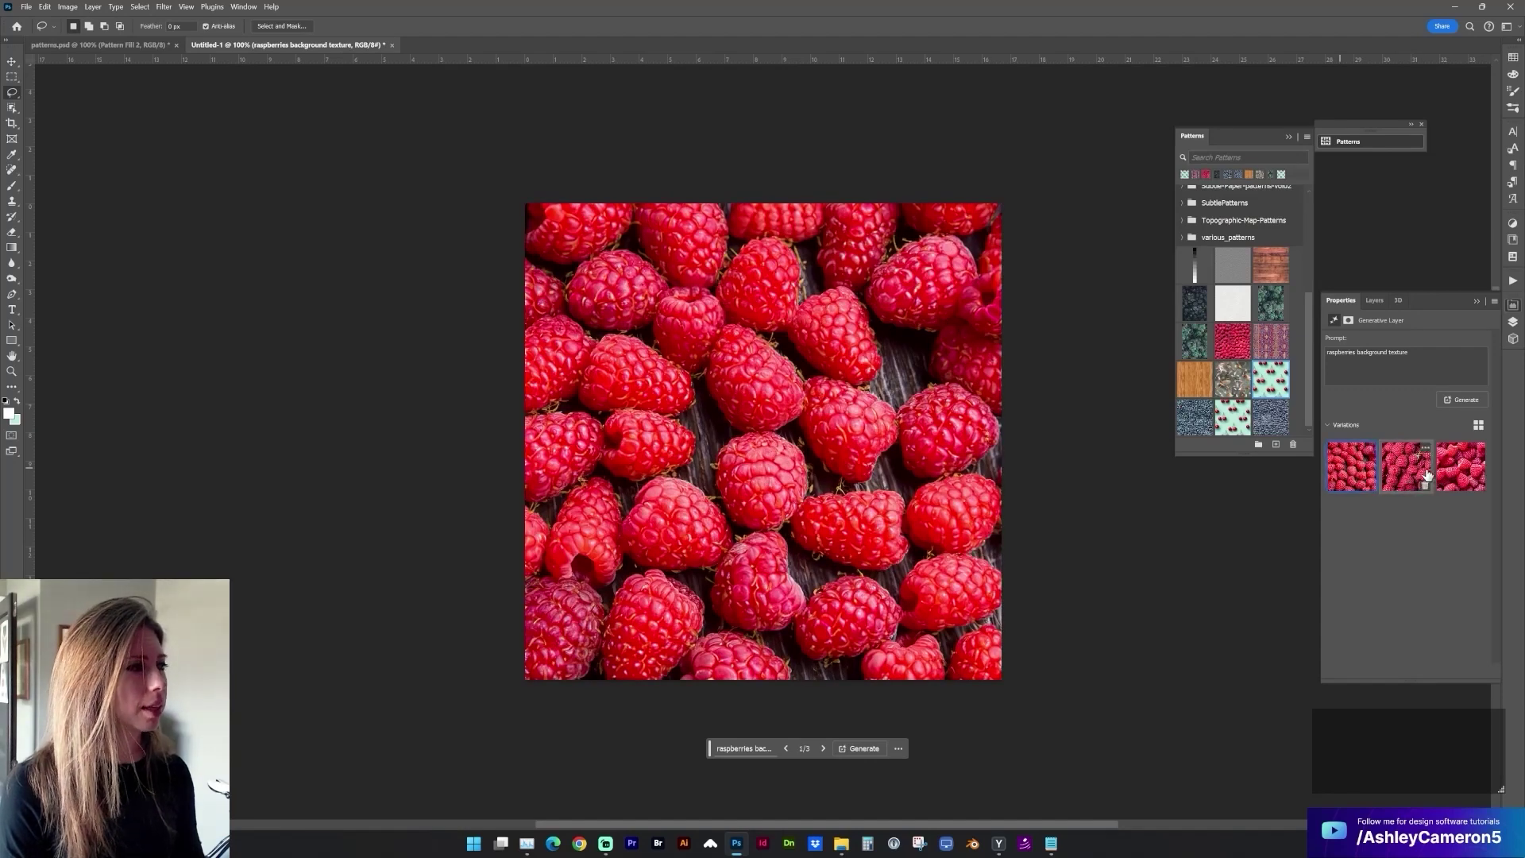
{"action": "left_click", "coordinate": [1460, 468]}
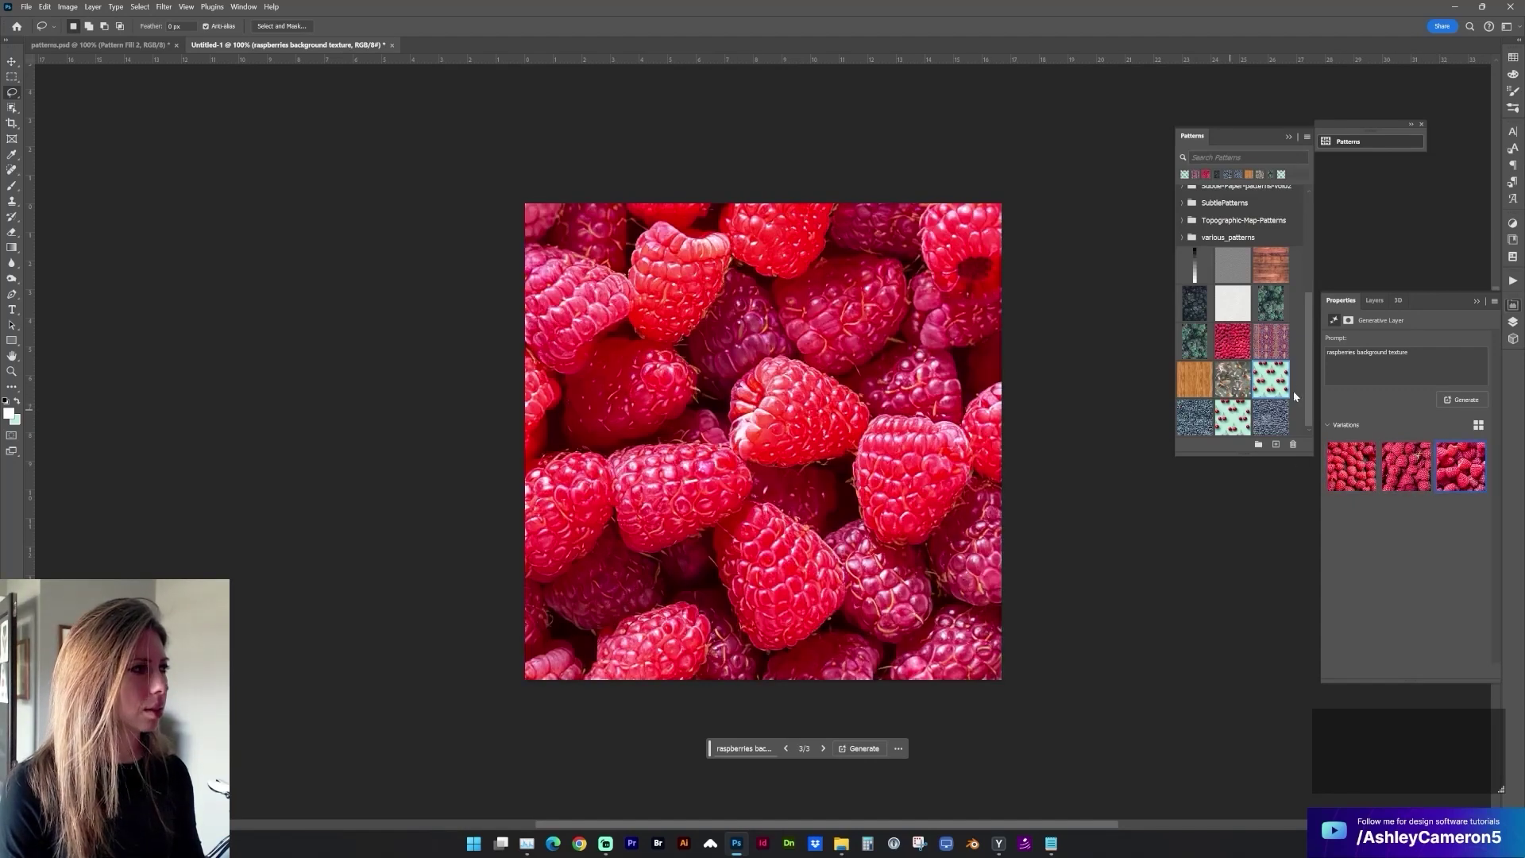
{"action": "left_click", "coordinate": [1374, 301]}
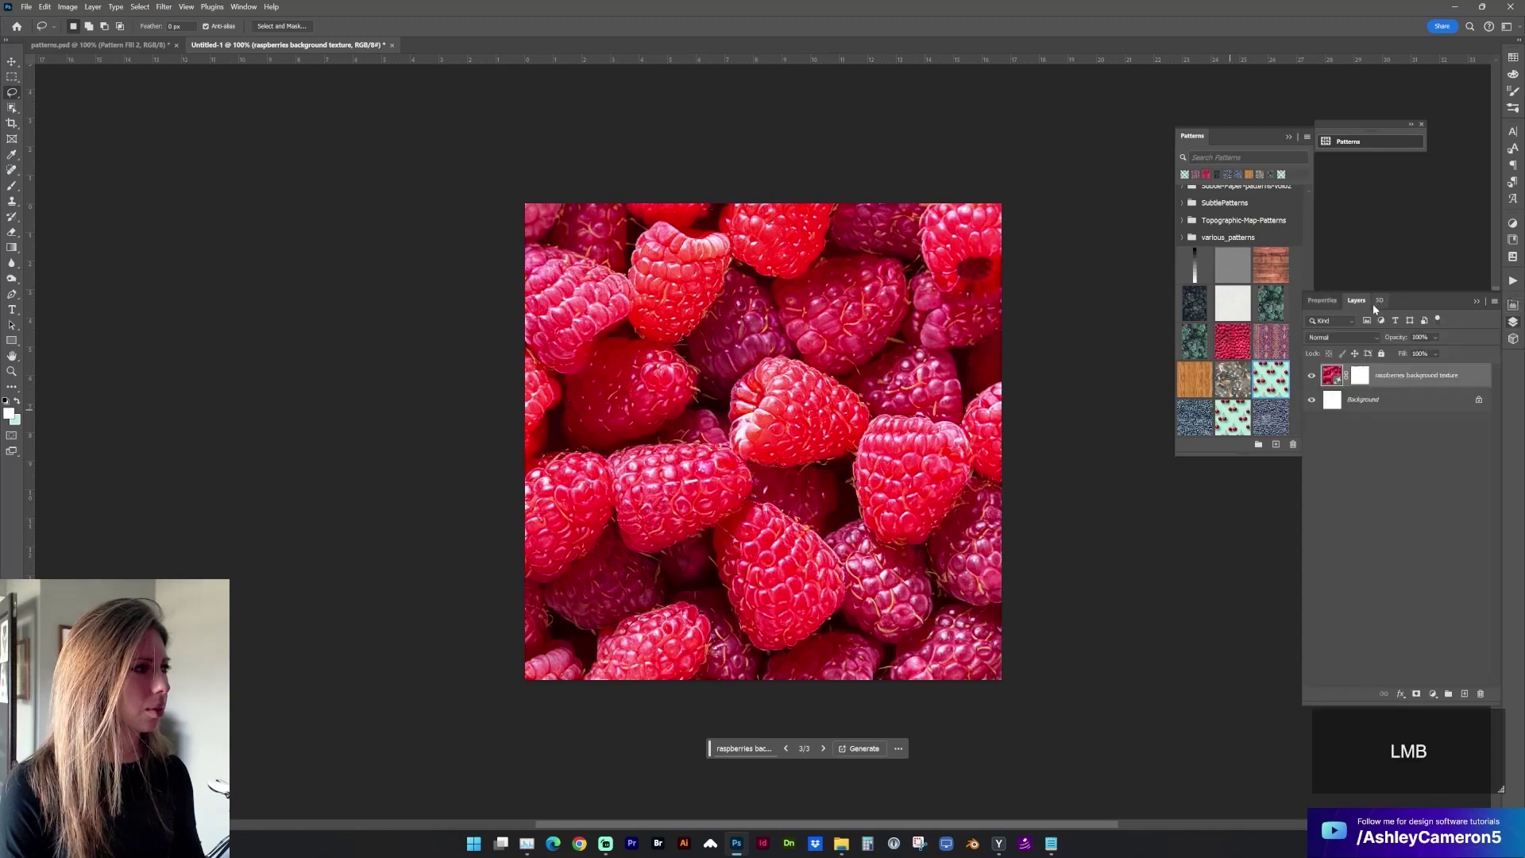
Rasterize the raspberries layer and scale it to about 42% around the canvas centre.
{"action": "right_click", "coordinate": [1396, 380]}
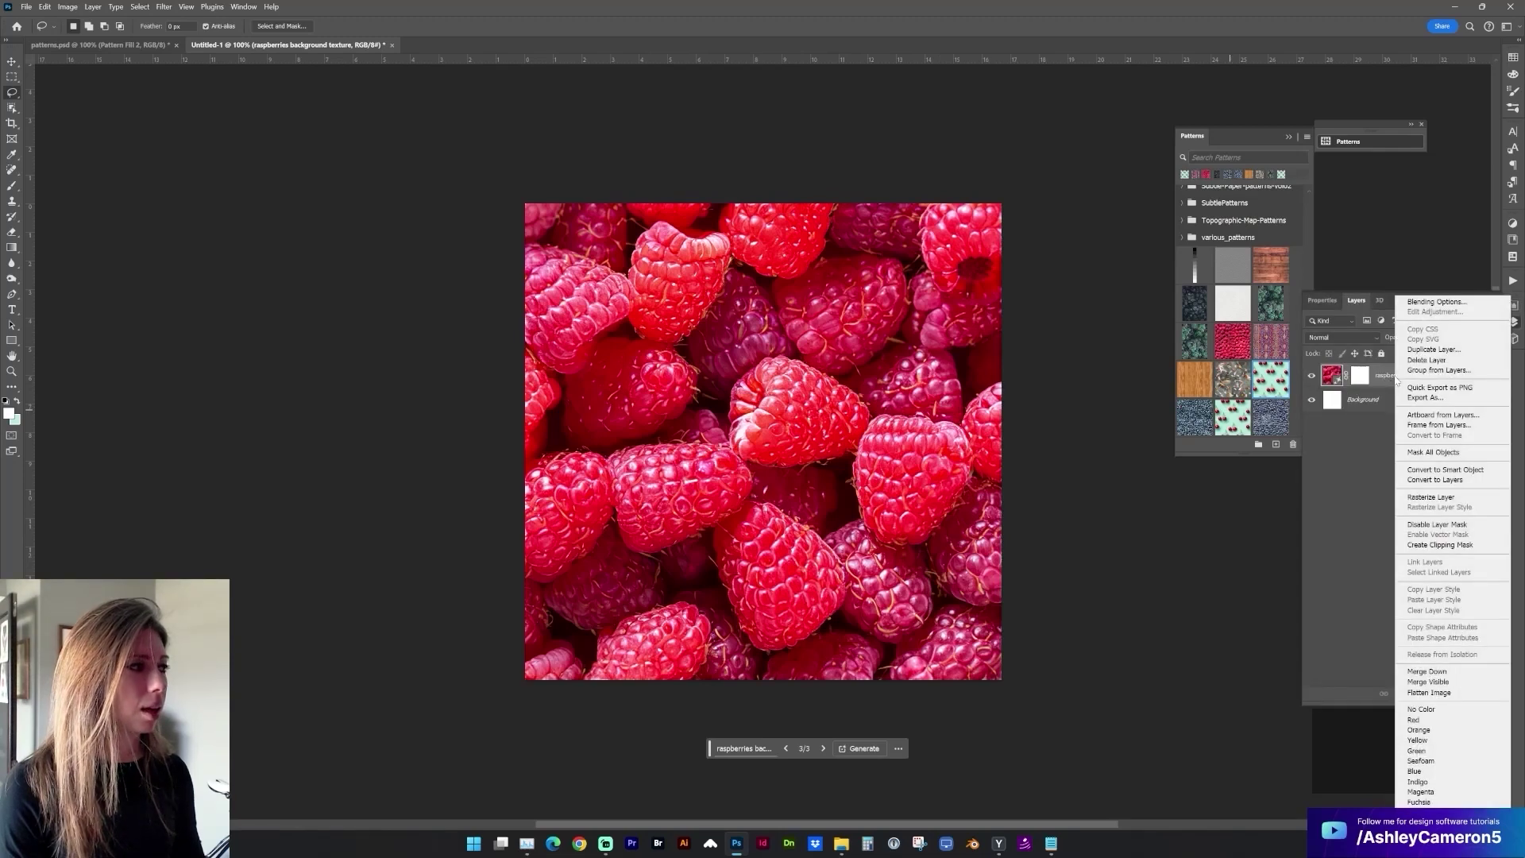
{"action": "left_click", "coordinate": [1410, 497]}
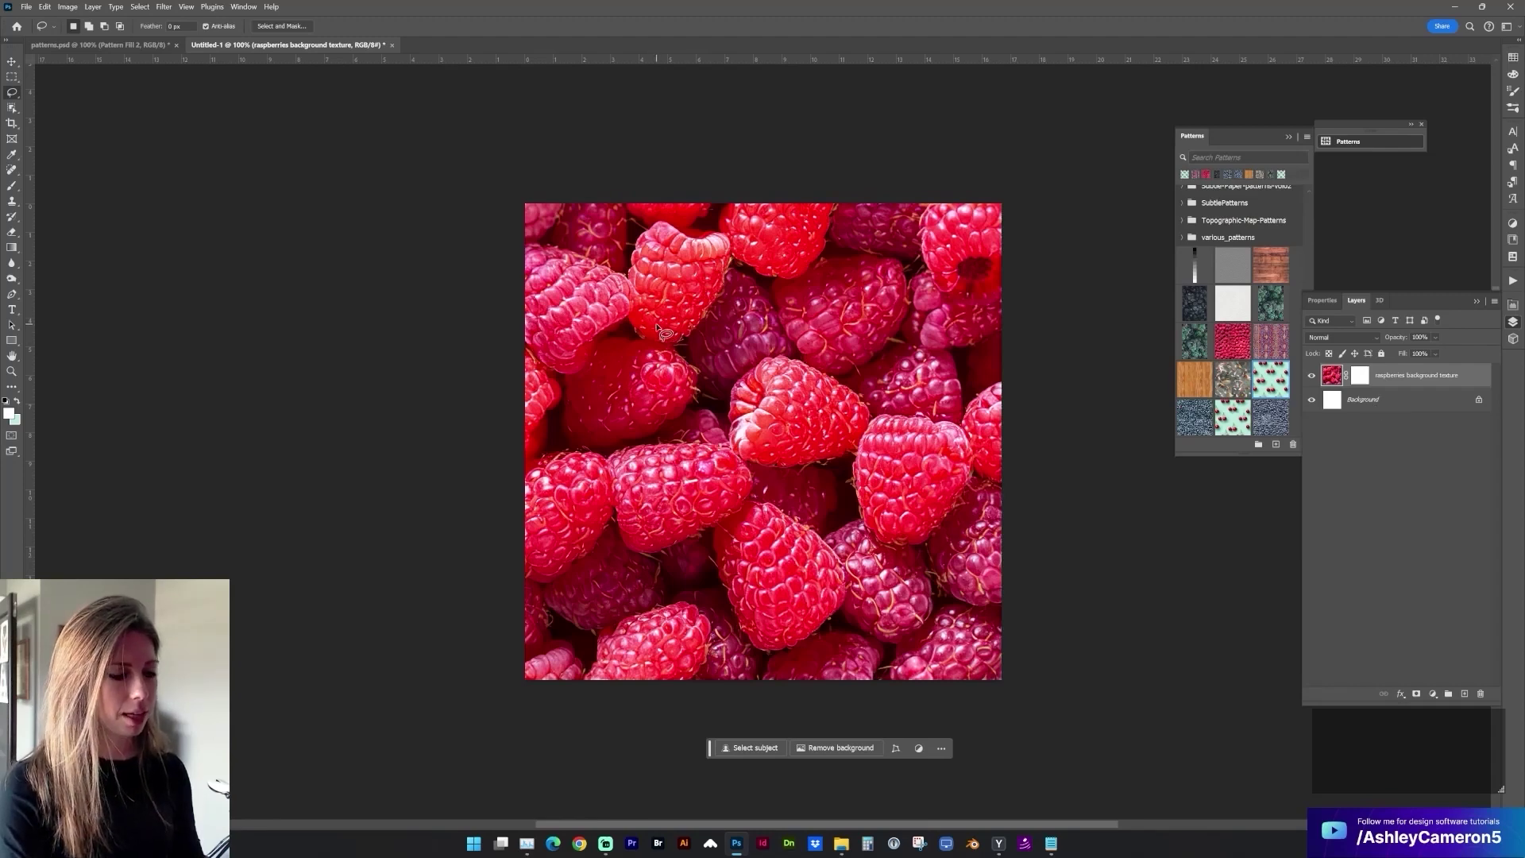
{"action": "key", "text": "ctrl+t"}
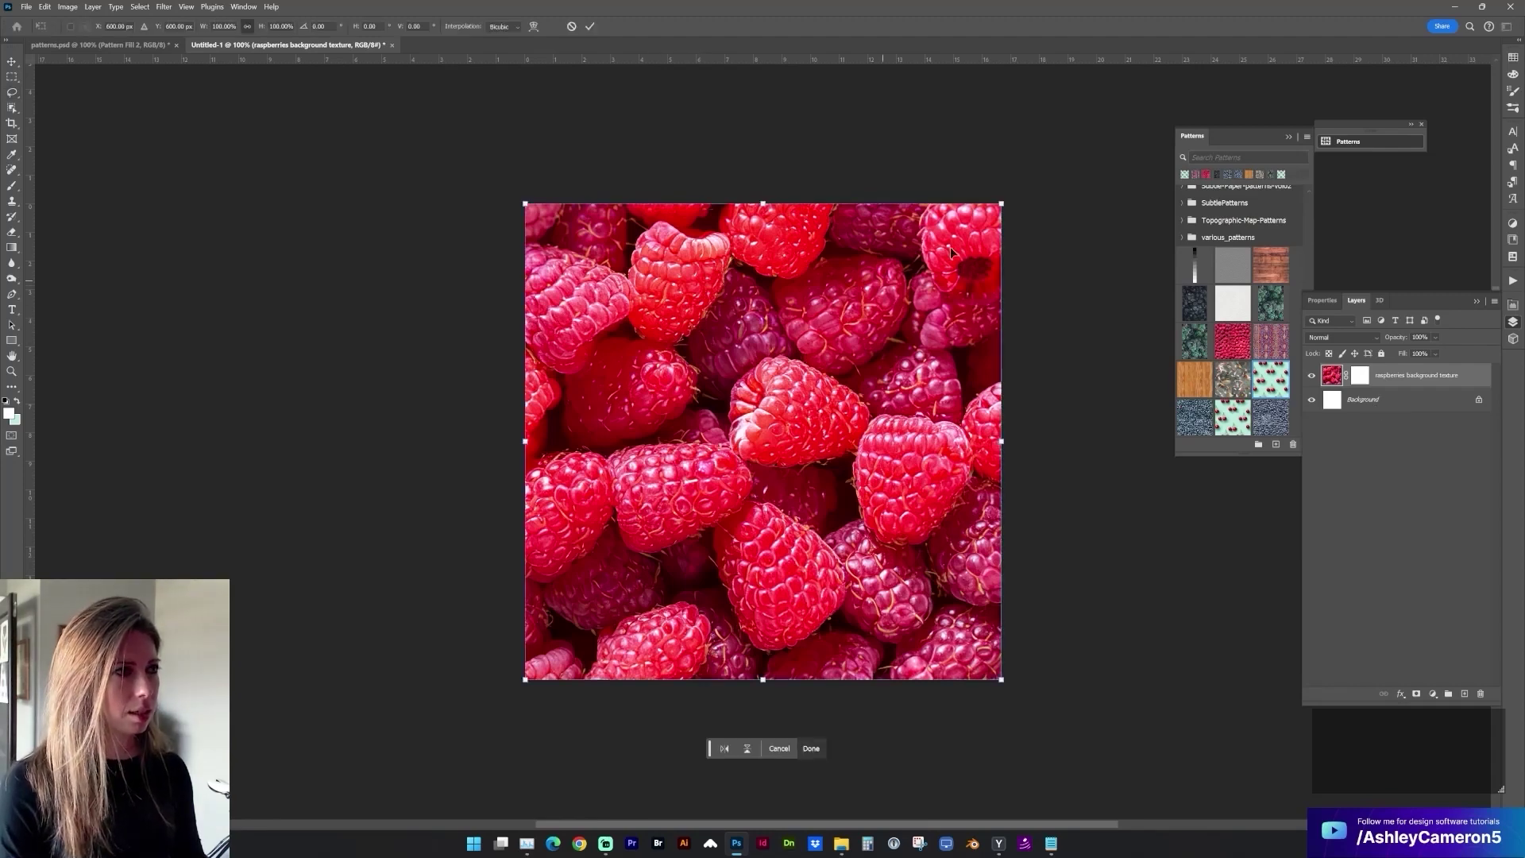
{"action": "mouse_move", "coordinate": [1002, 202]}
{"action": "left_mouse_down"}
{"action": "mouse_move", "coordinate": [859, 352]}
{"action": "mouse_move", "coordinate": [872, 345]}
{"action": "left_mouse_up"}
{"action": "key", "text": "Return"}
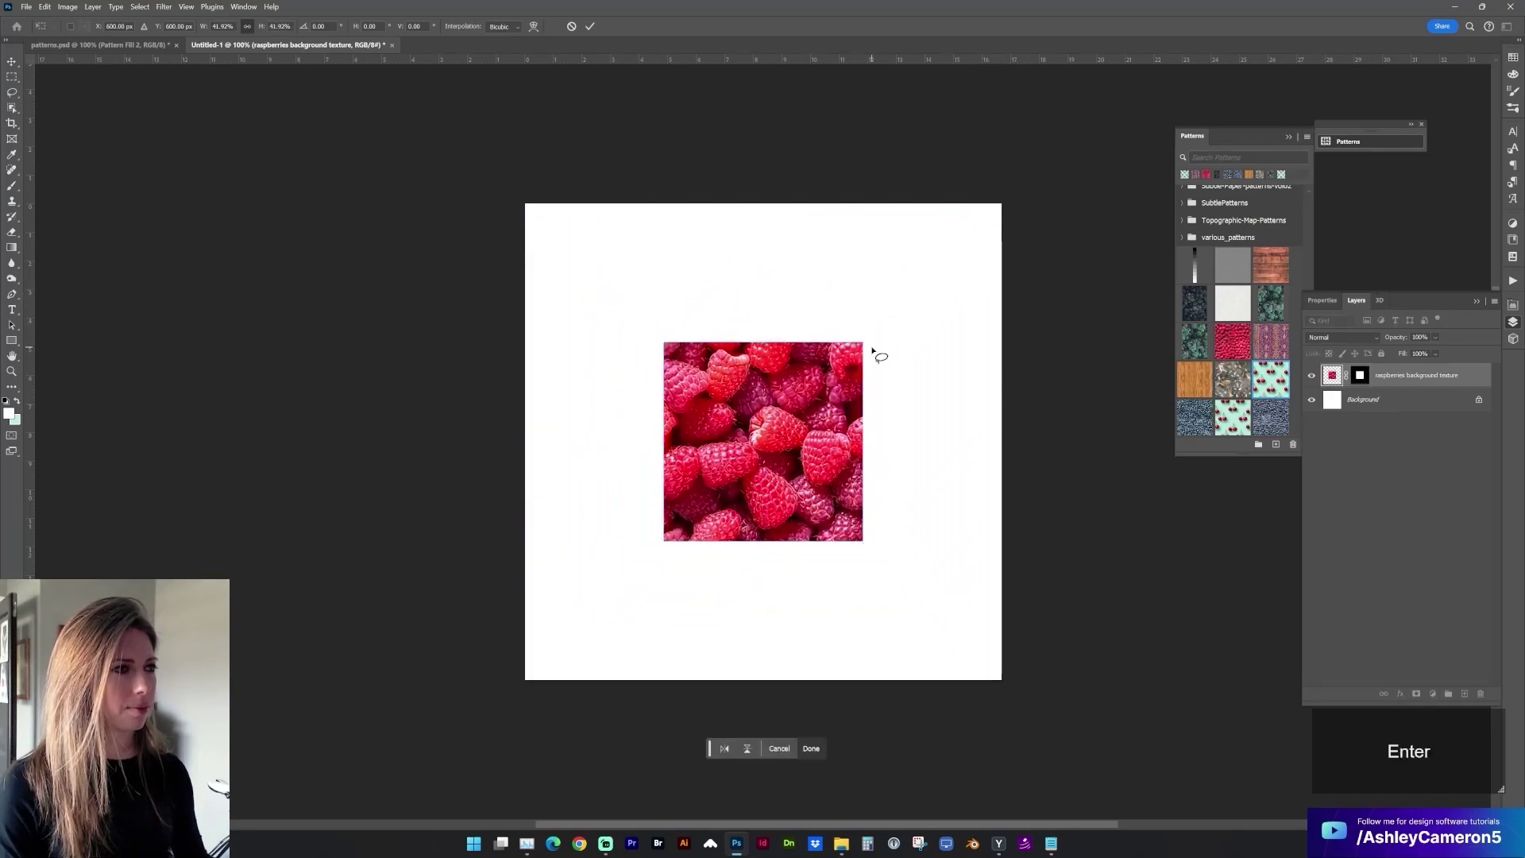
Select just inside the raspberry square, then invert the selection to the surrounding border.
{"action": "left_click", "coordinate": [11, 77]}
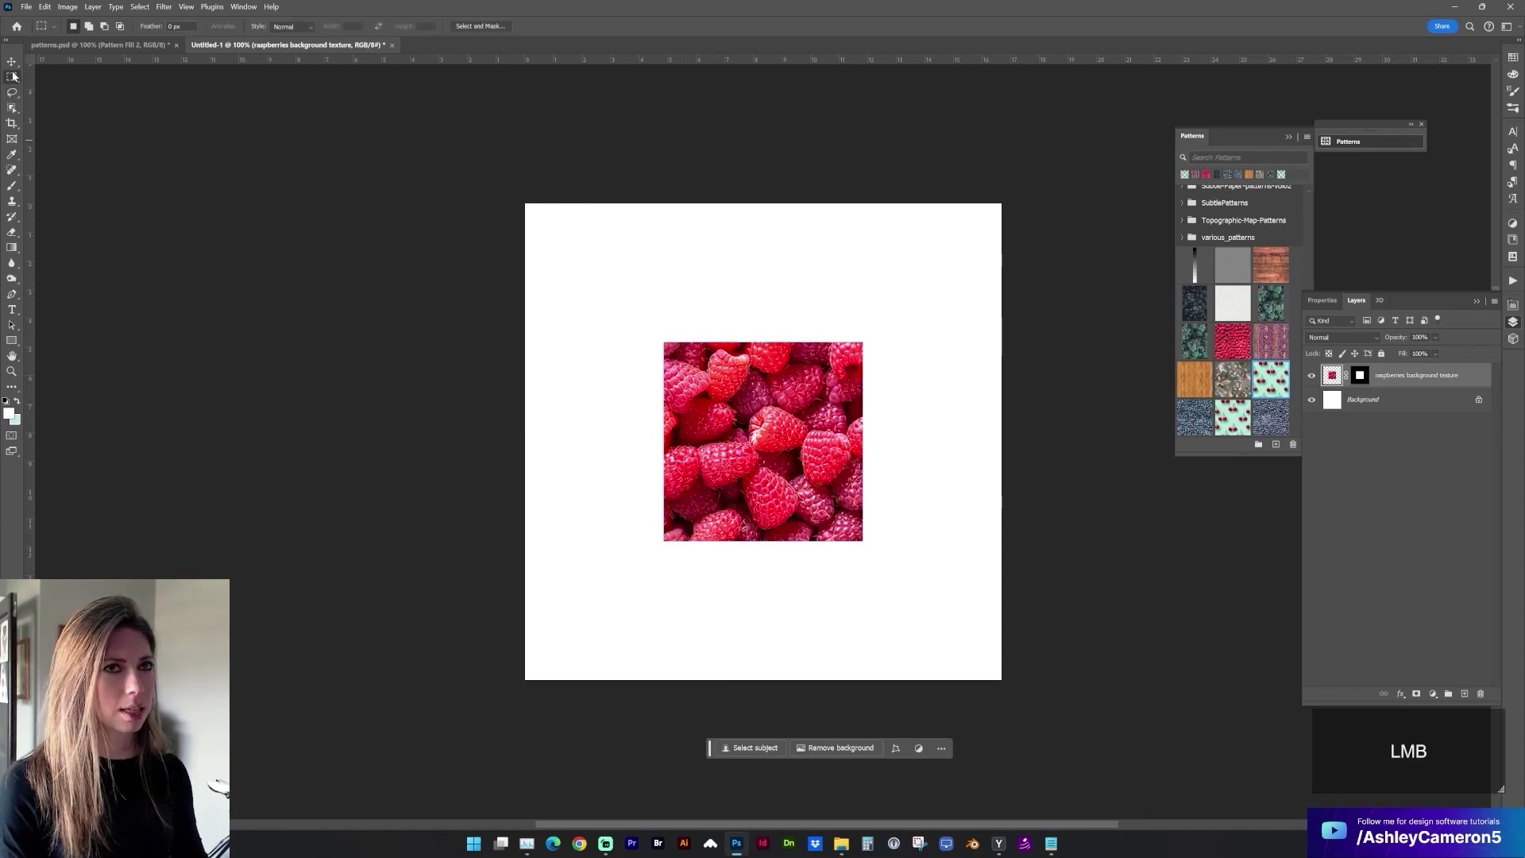
{"action": "left_click_drag", "start_coordinate": [671, 348], "coordinate": [856, 533]}
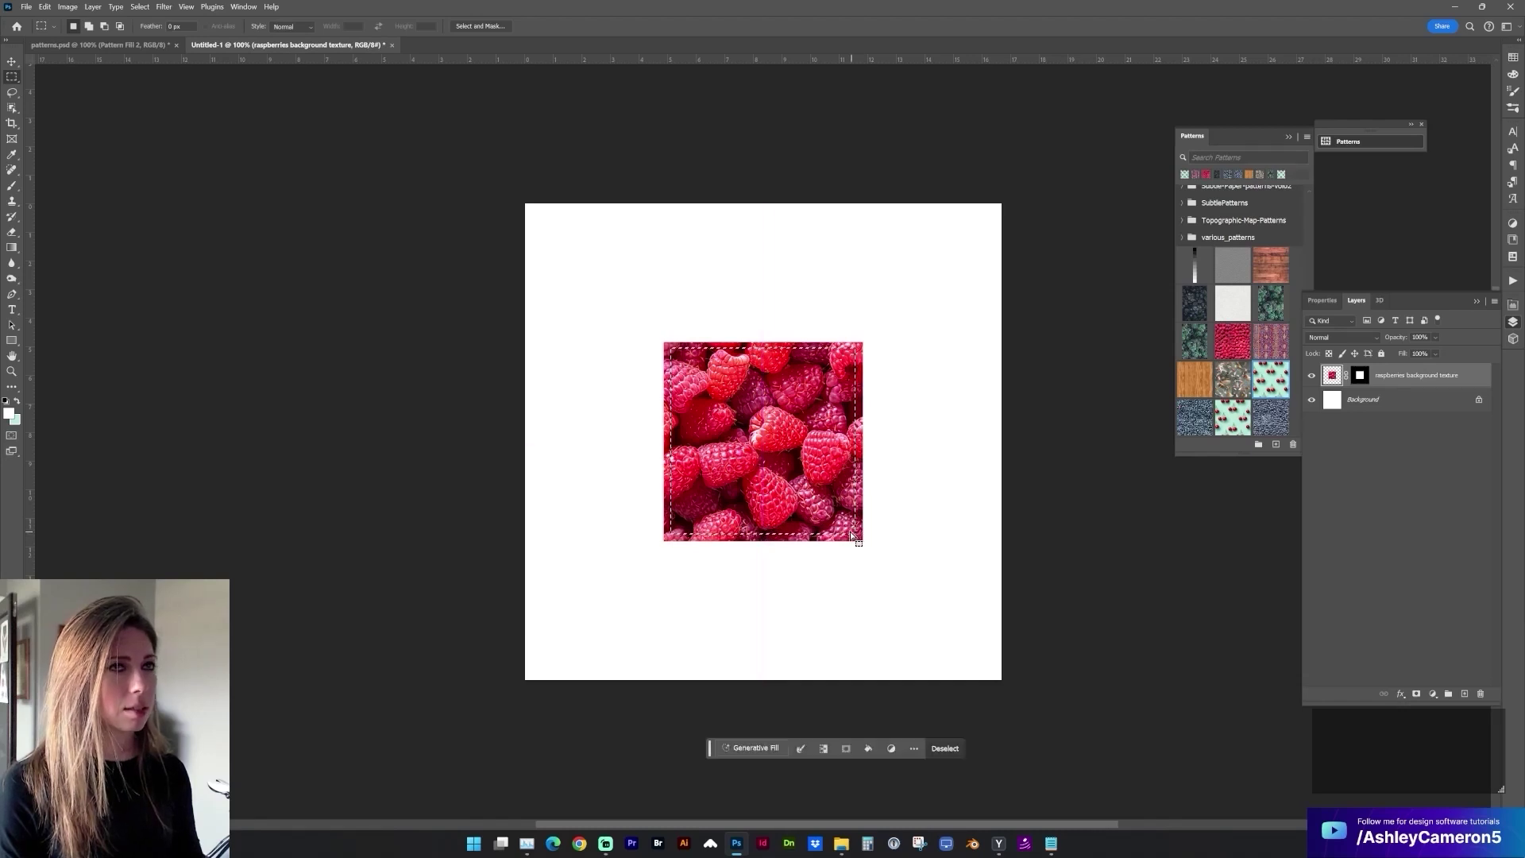
{"action": "left_click", "coordinate": [140, 6]}
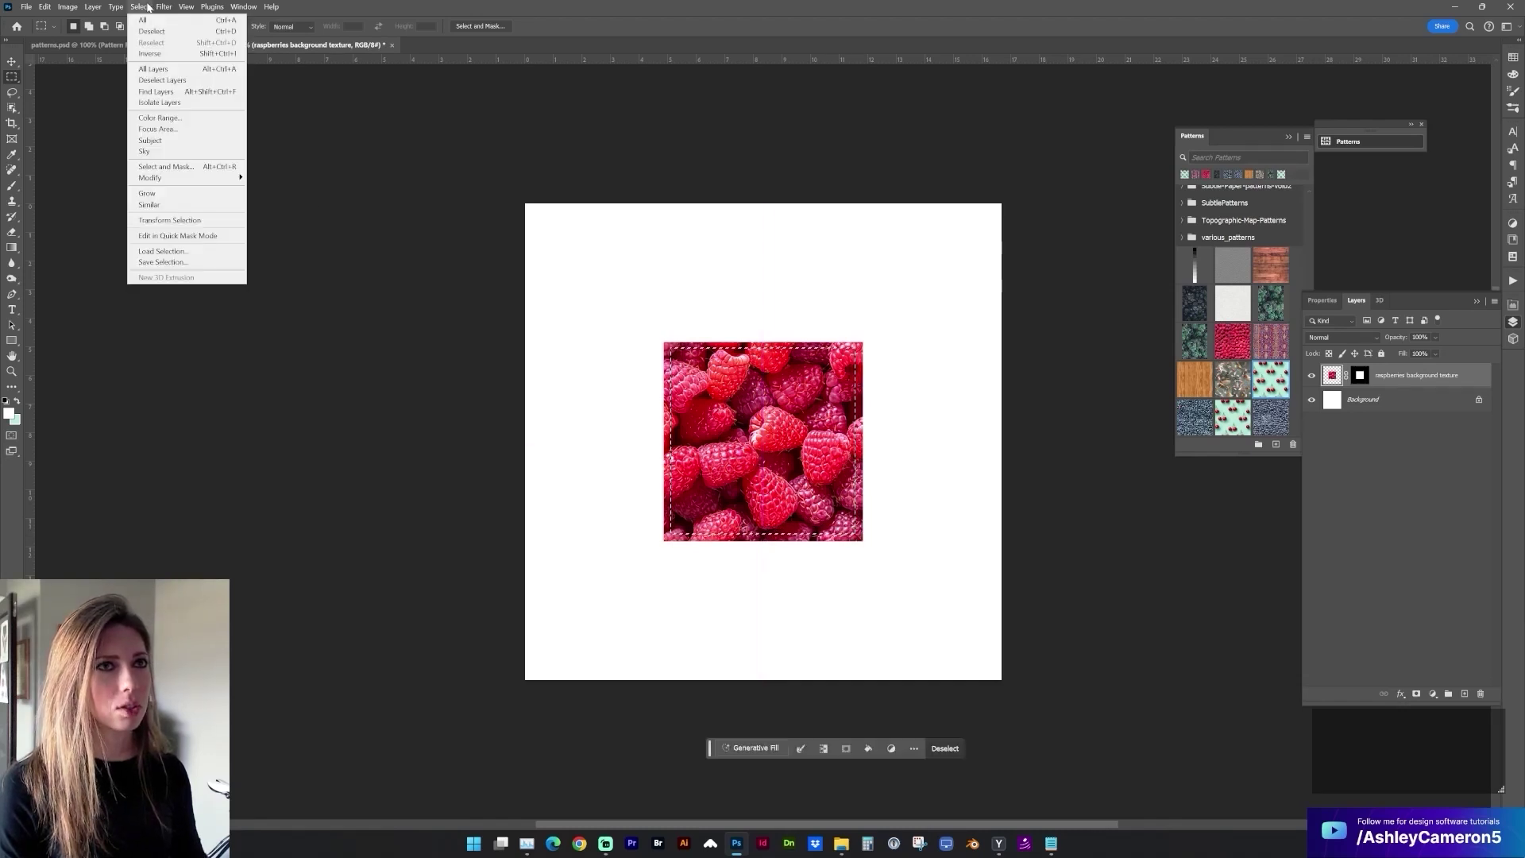
{"action": "left_click", "coordinate": [146, 53]}
Delete the layer's mask and generate a prompt-free fill across the border area.
{"action": "right_click", "coordinate": [1359, 375]}
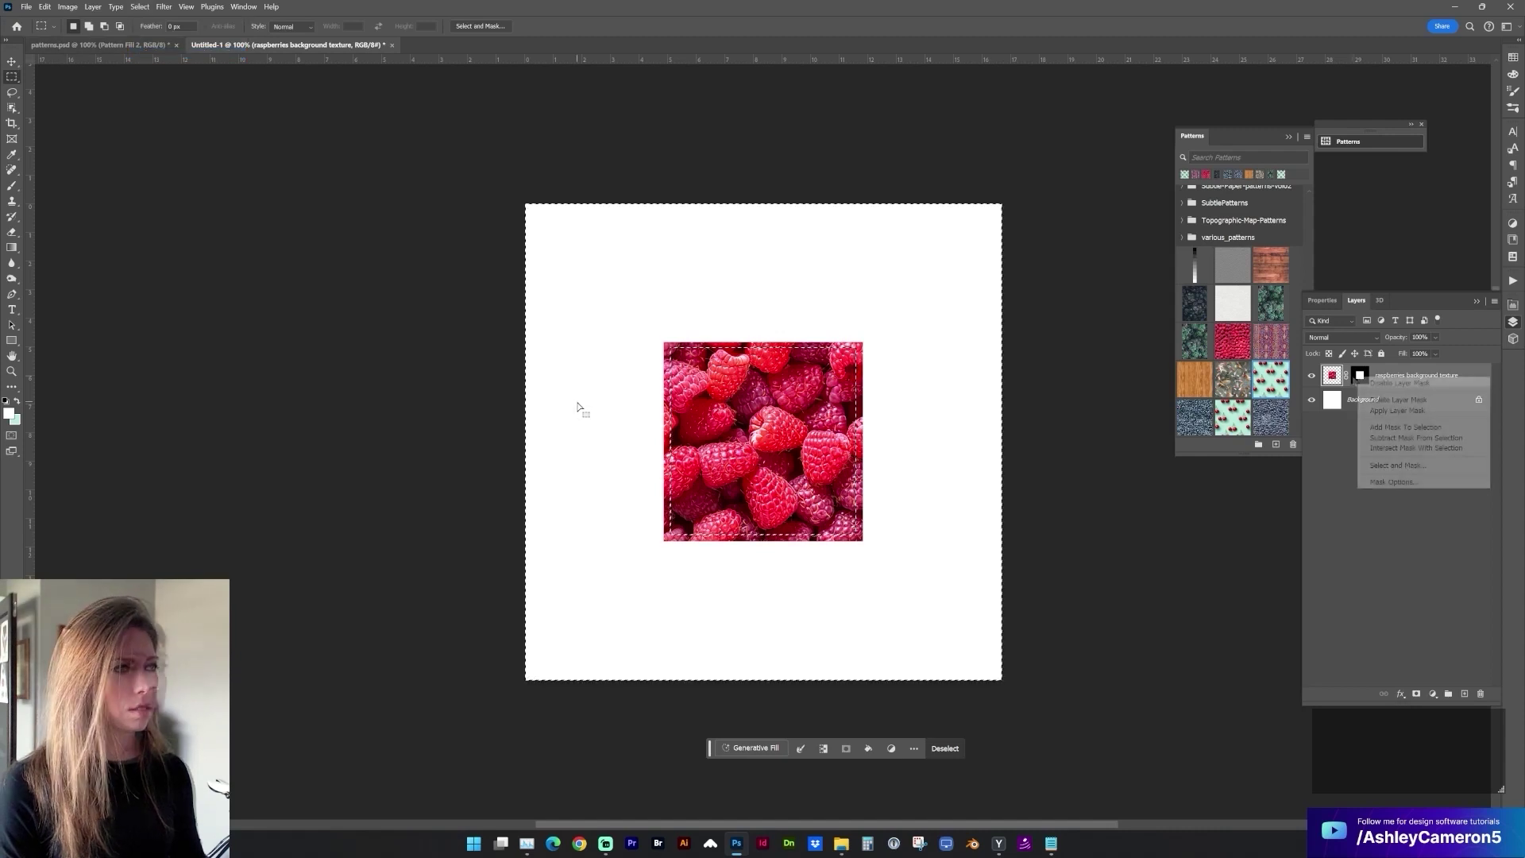
{"action": "left_click", "coordinate": [1396, 394]}
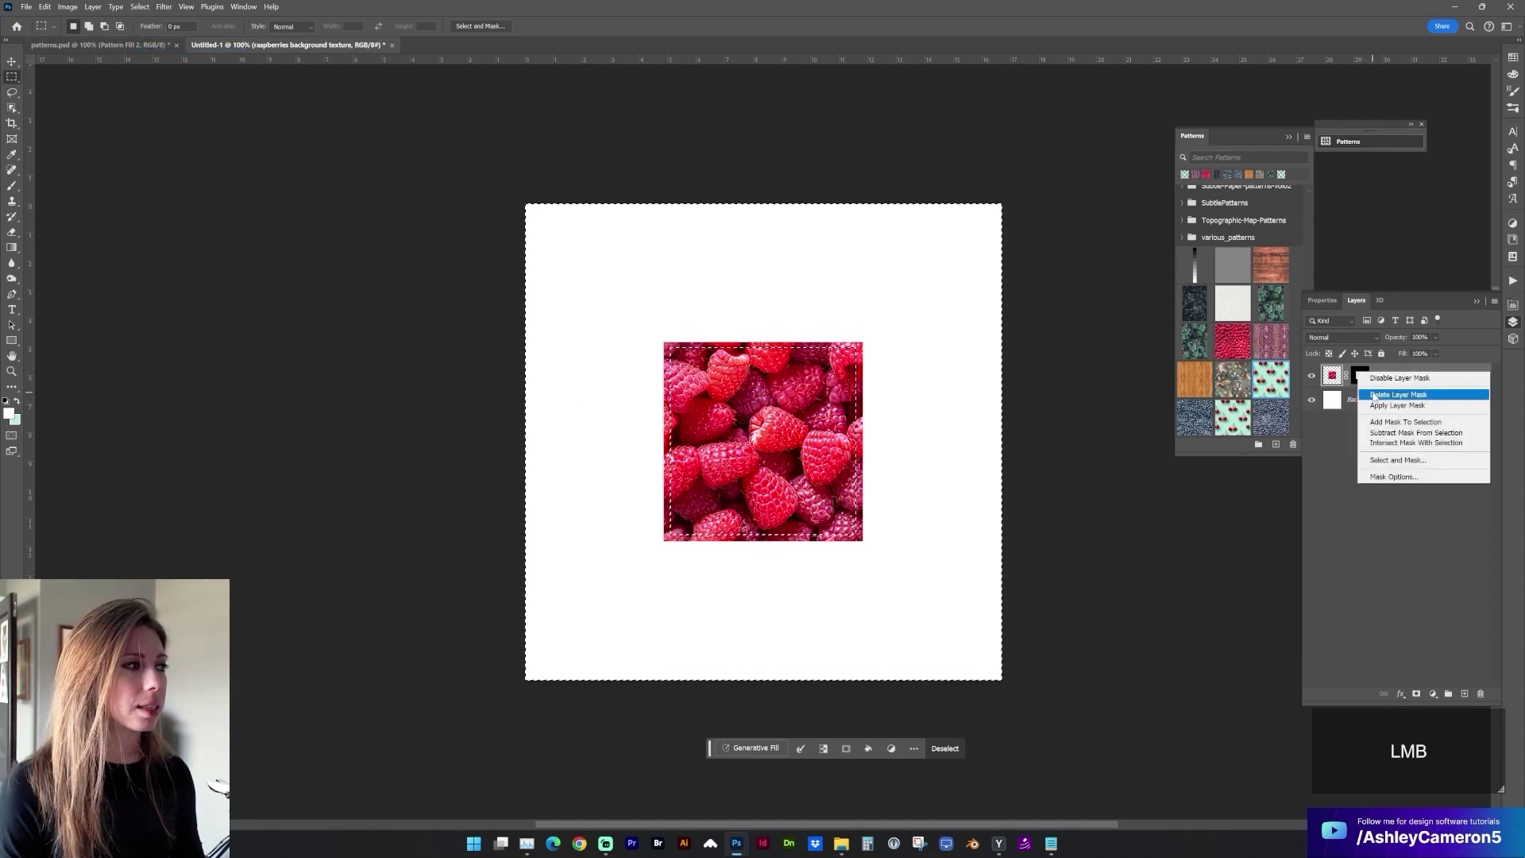
{"action": "left_click", "coordinate": [754, 748]}
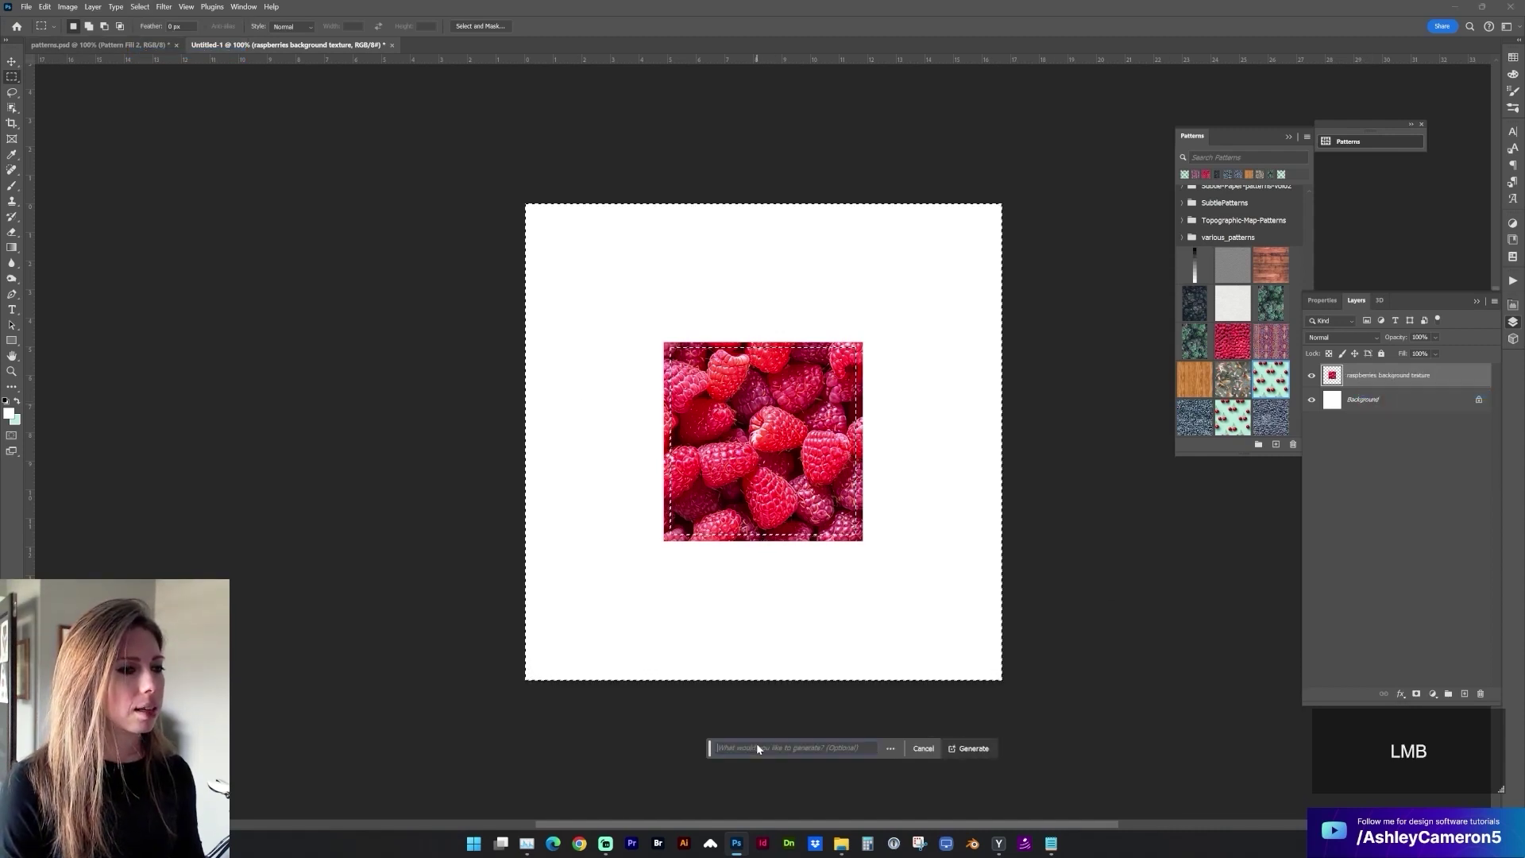
{"action": "left_click", "coordinate": [971, 752]}
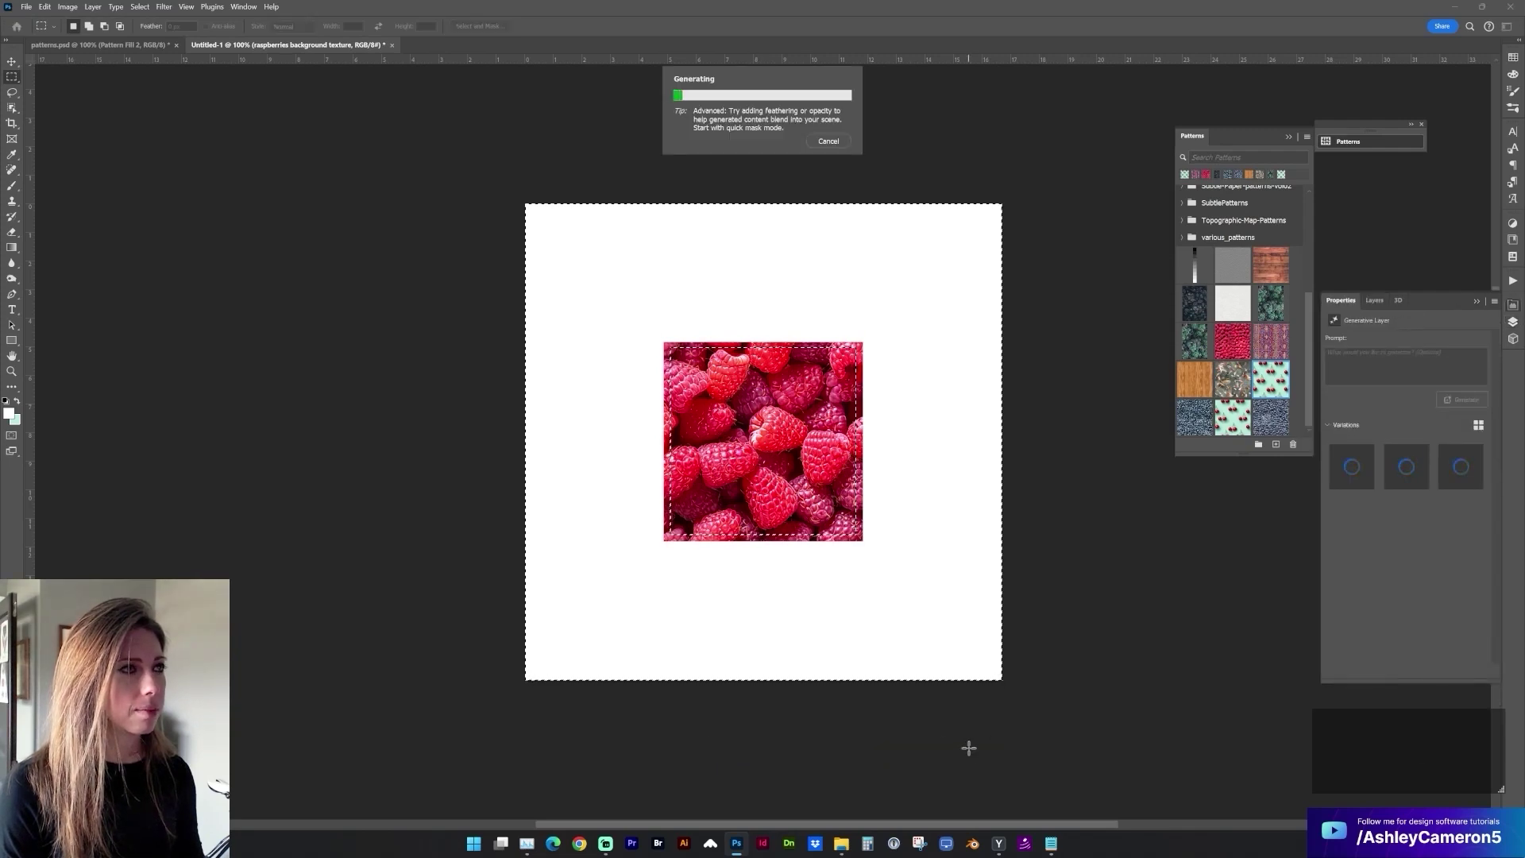
{"action": "left_click", "coordinate": [992, 669]}
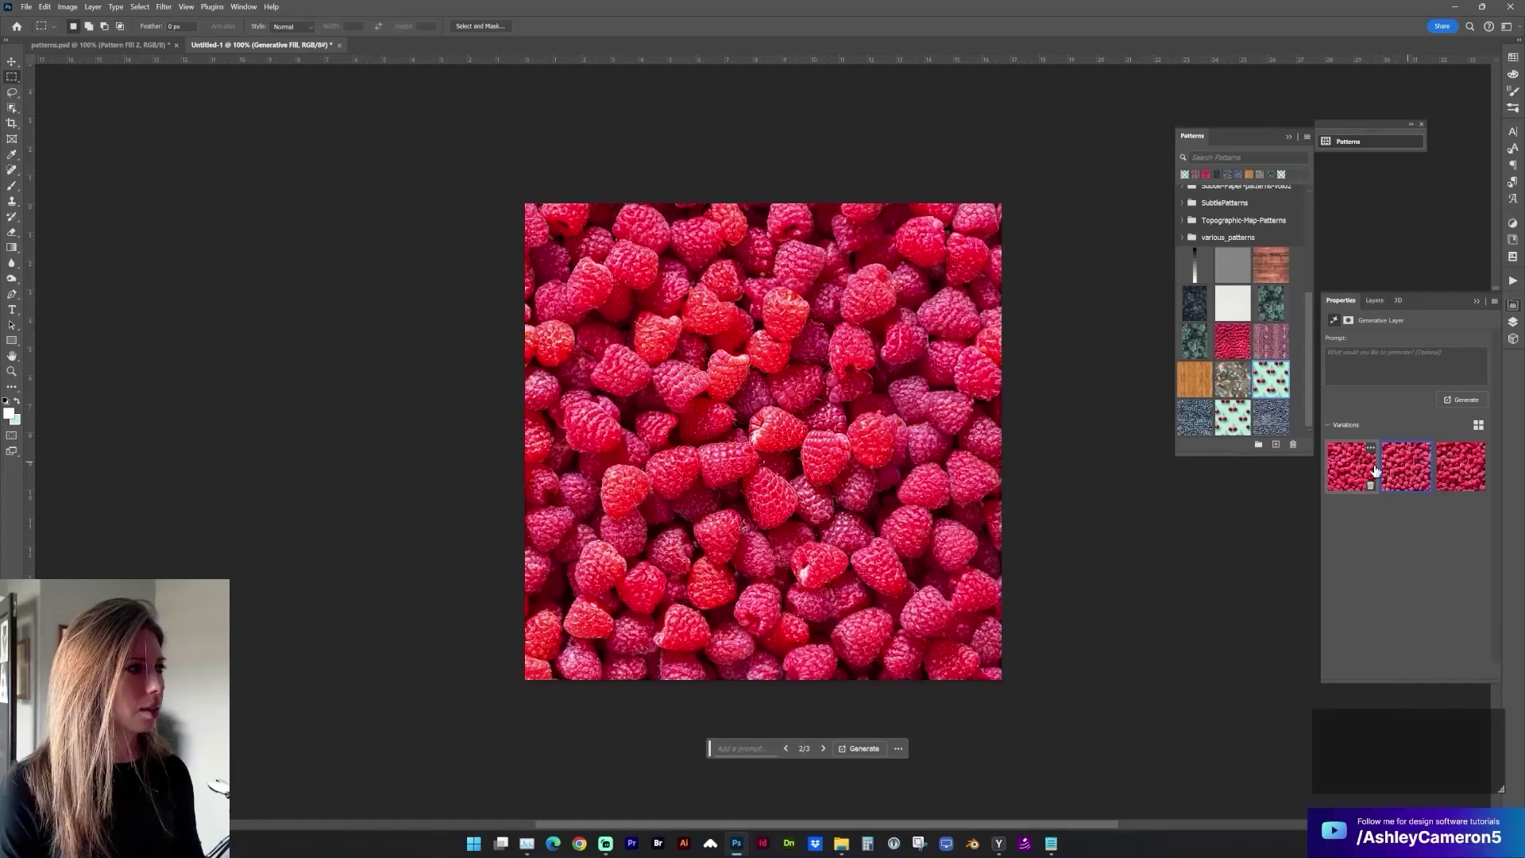
Keep the first fill variation, merge it into the raspberry layer, and duplicate the result.
{"action": "left_click", "coordinate": [1374, 470]}
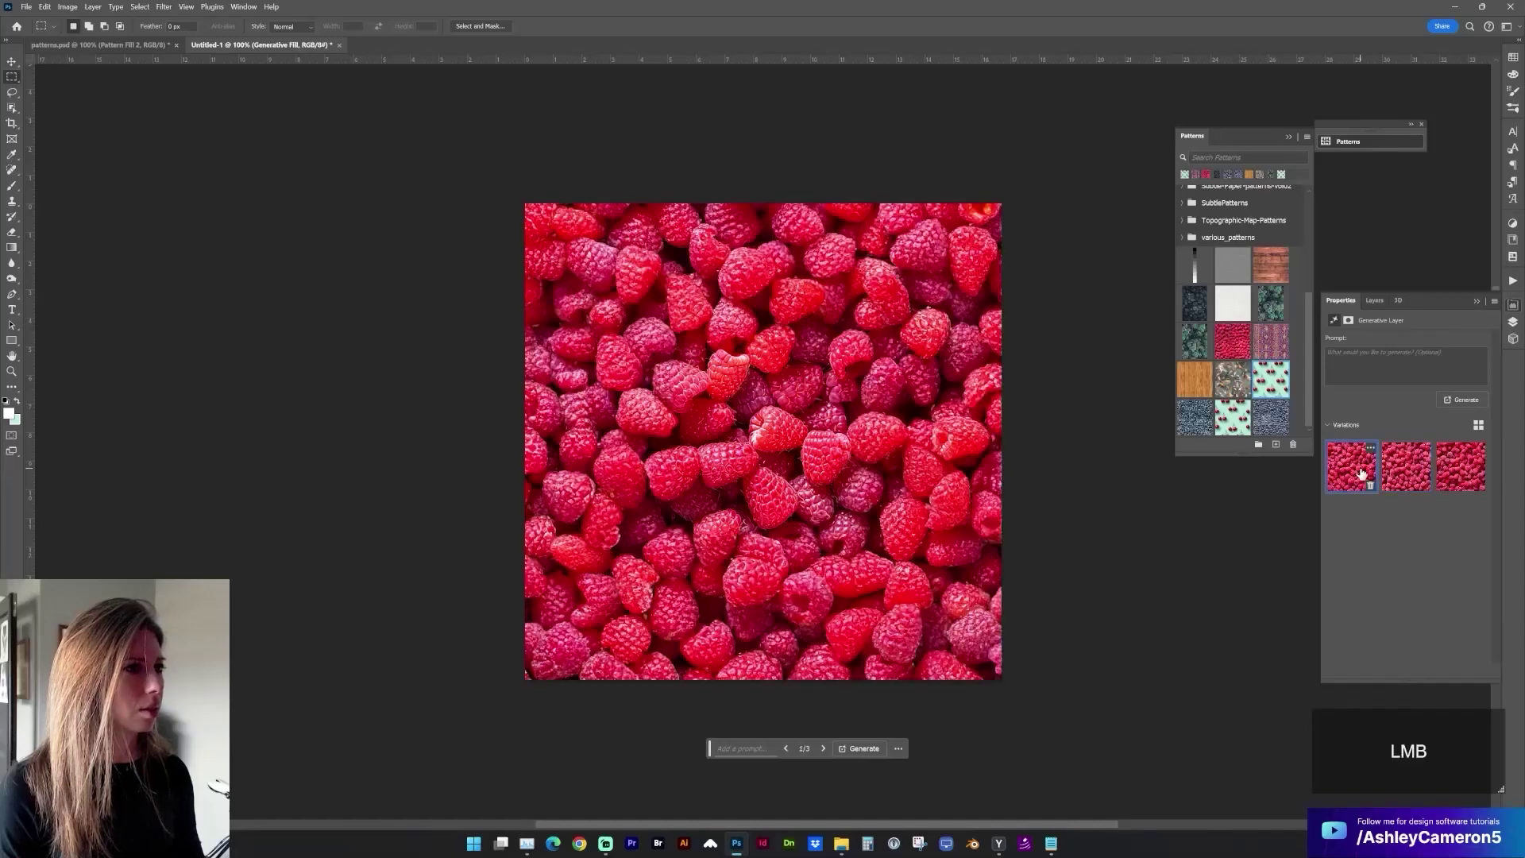
{"action": "left_click", "coordinate": [1374, 300]}
{"action": "left_click", "coordinate": [1402, 401], "text": "ctrl"}
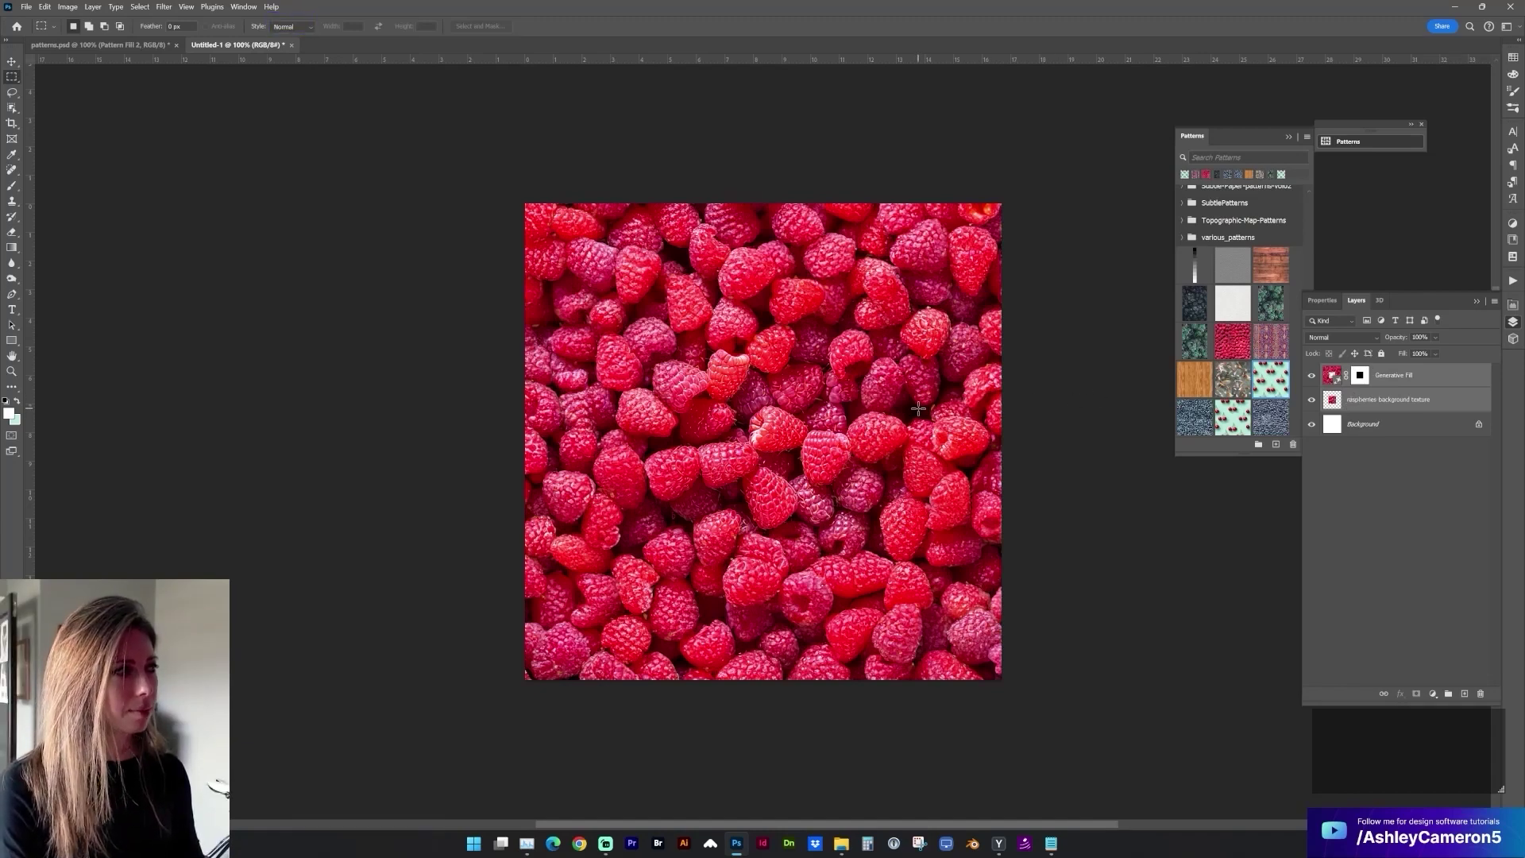
{"action": "key", "text": "ctrl"}
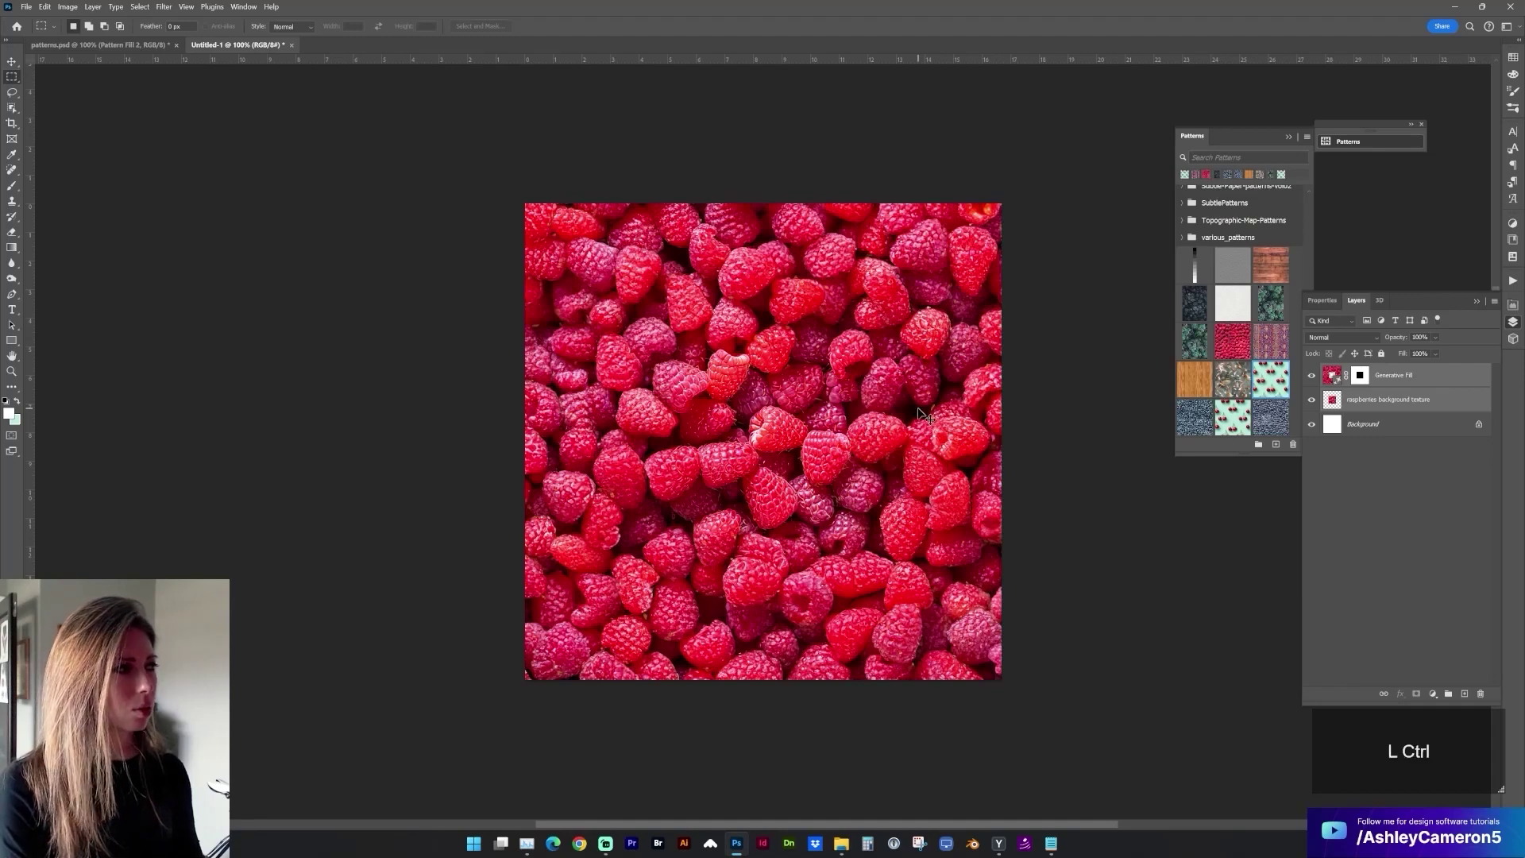
{"action": "key", "text": "ctrl+e"}
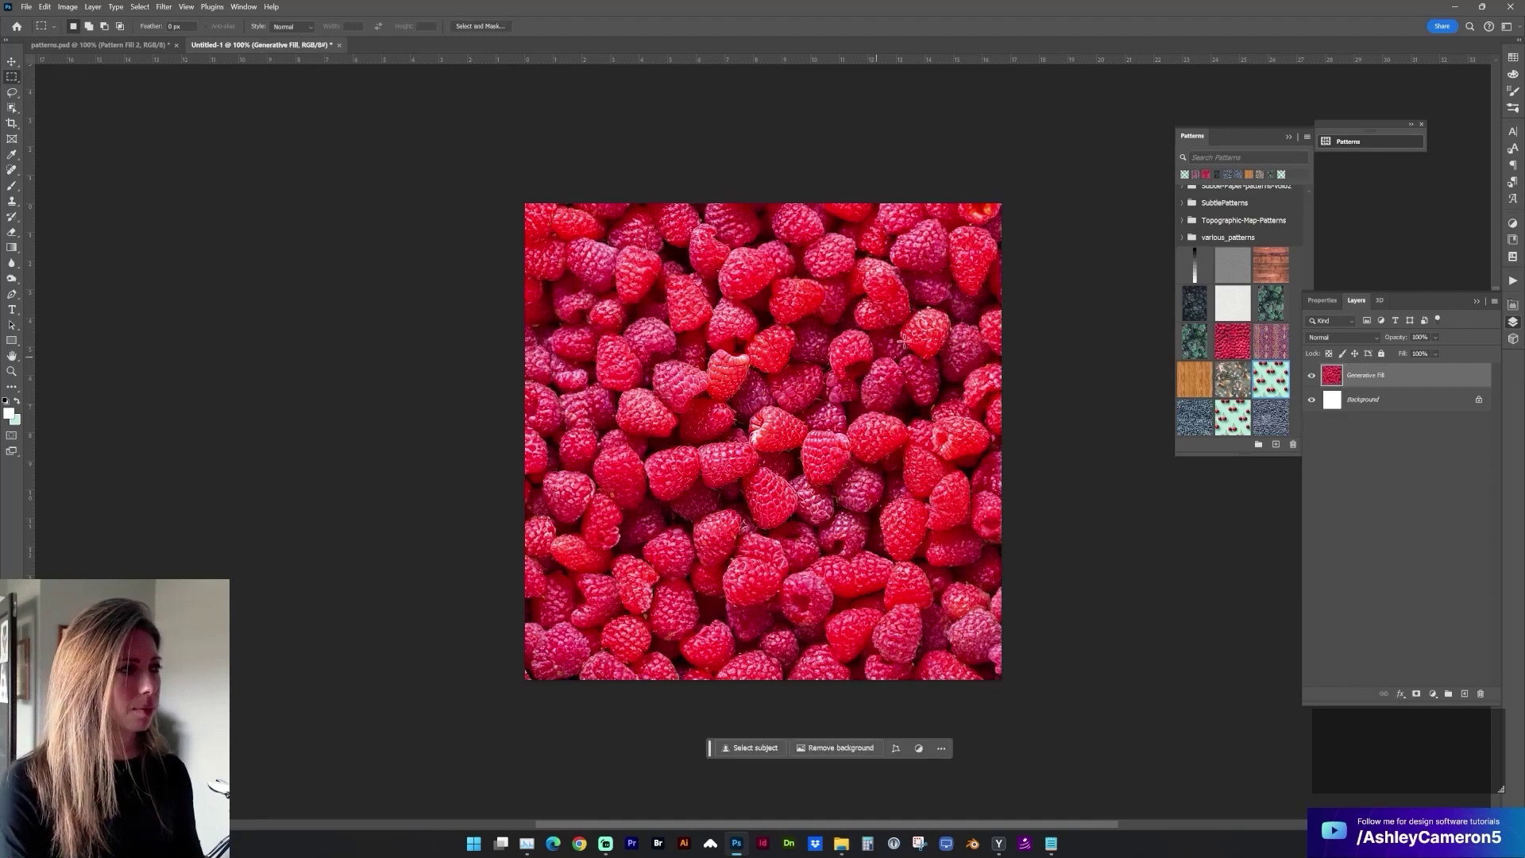
{"action": "key", "text": "ctrl"}
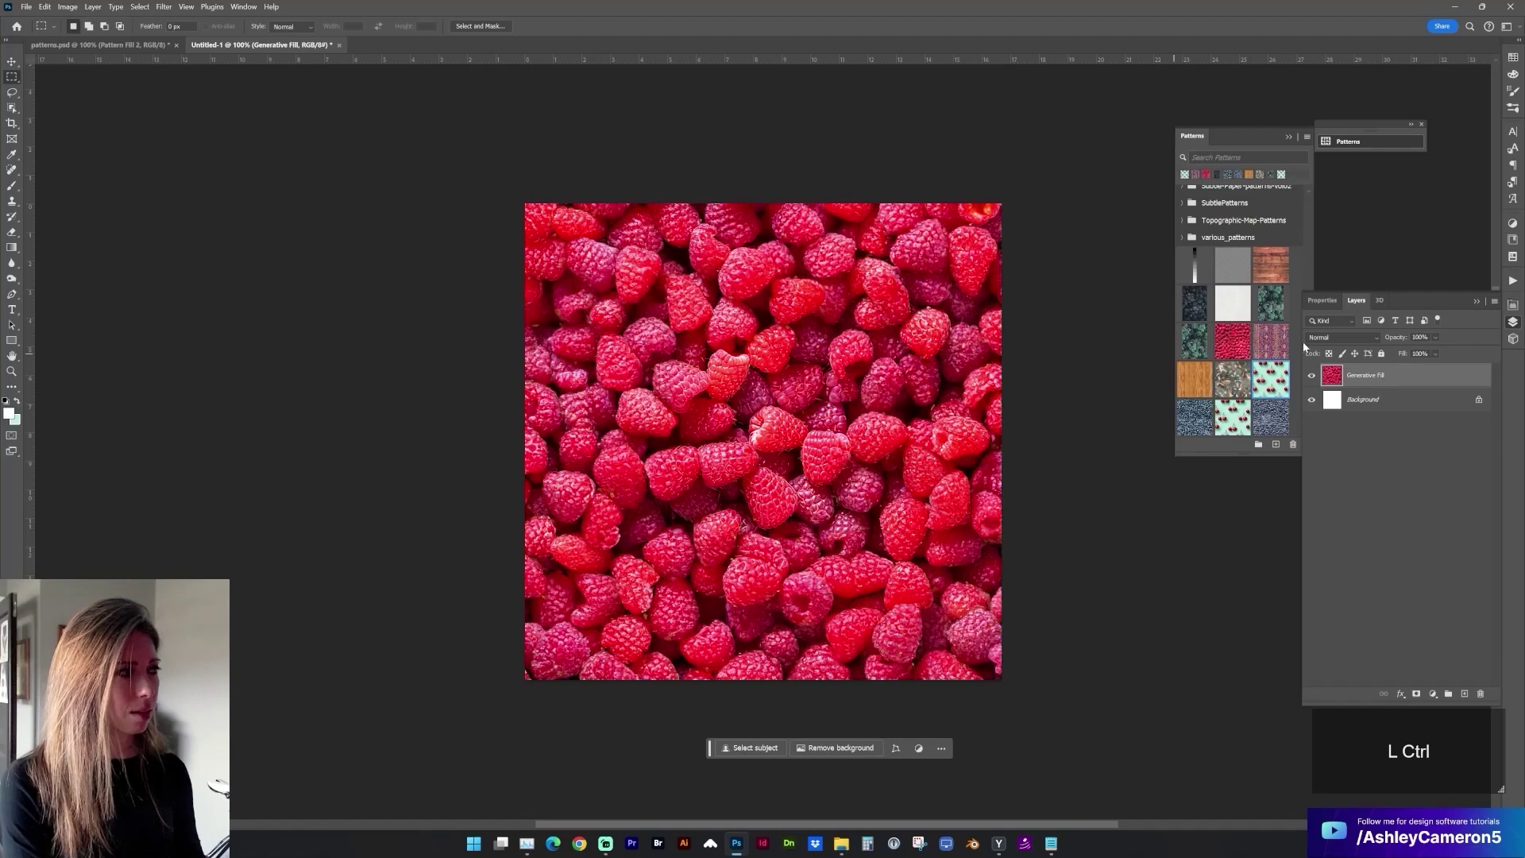
{"action": "left_click_drag", "start_coordinate": [1367, 368], "coordinate": [1464, 693]}
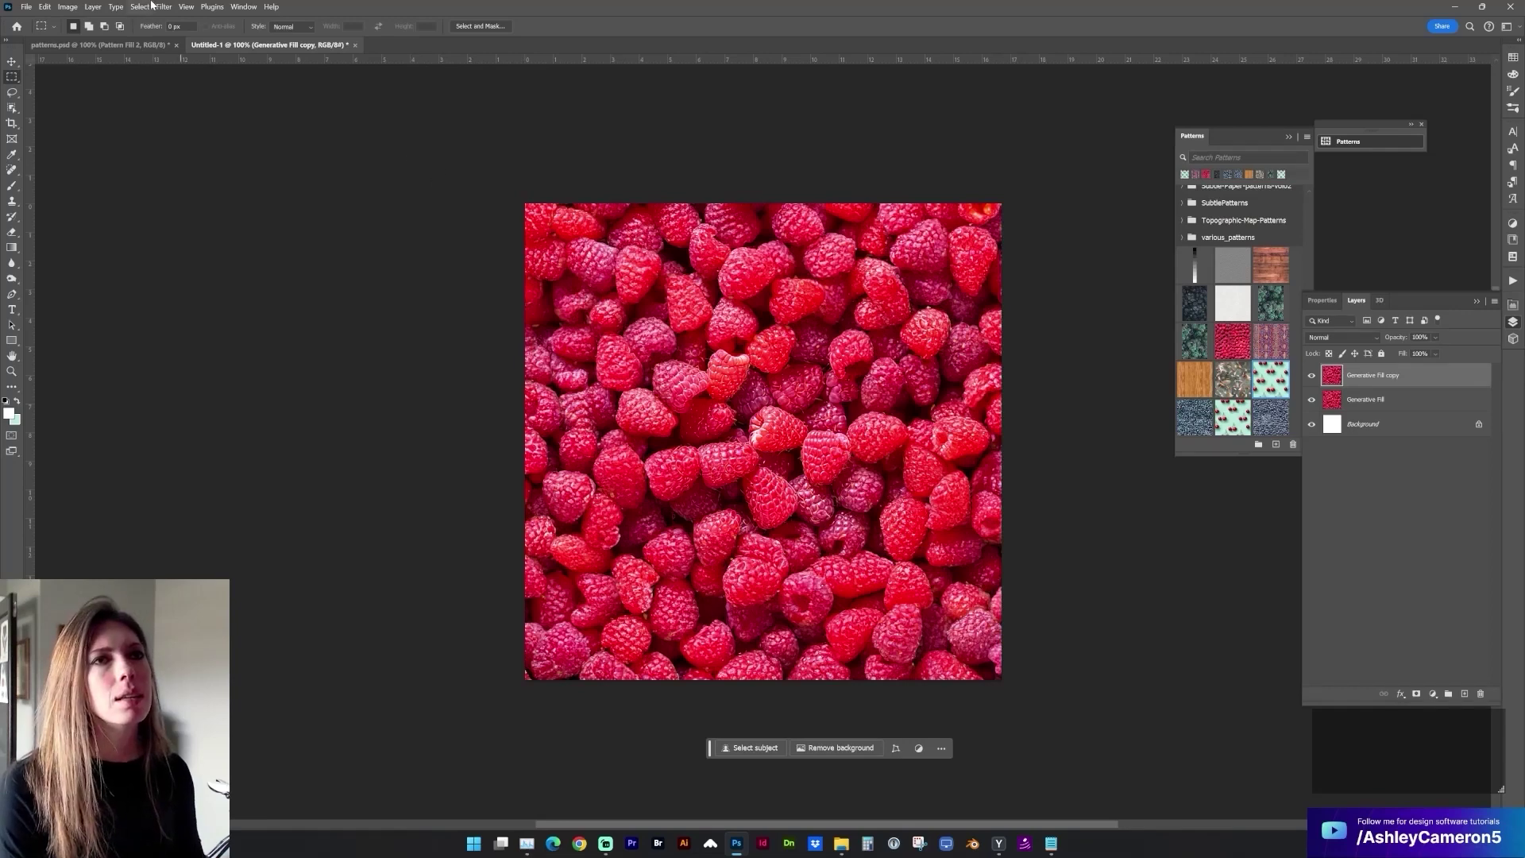
Offset the copy layer +600 px horizontally and vertically with Wrap Around, then compare it.
{"action": "left_click", "coordinate": [157, 6]}
{"action": "mouse_move", "coordinate": [229, 250]}
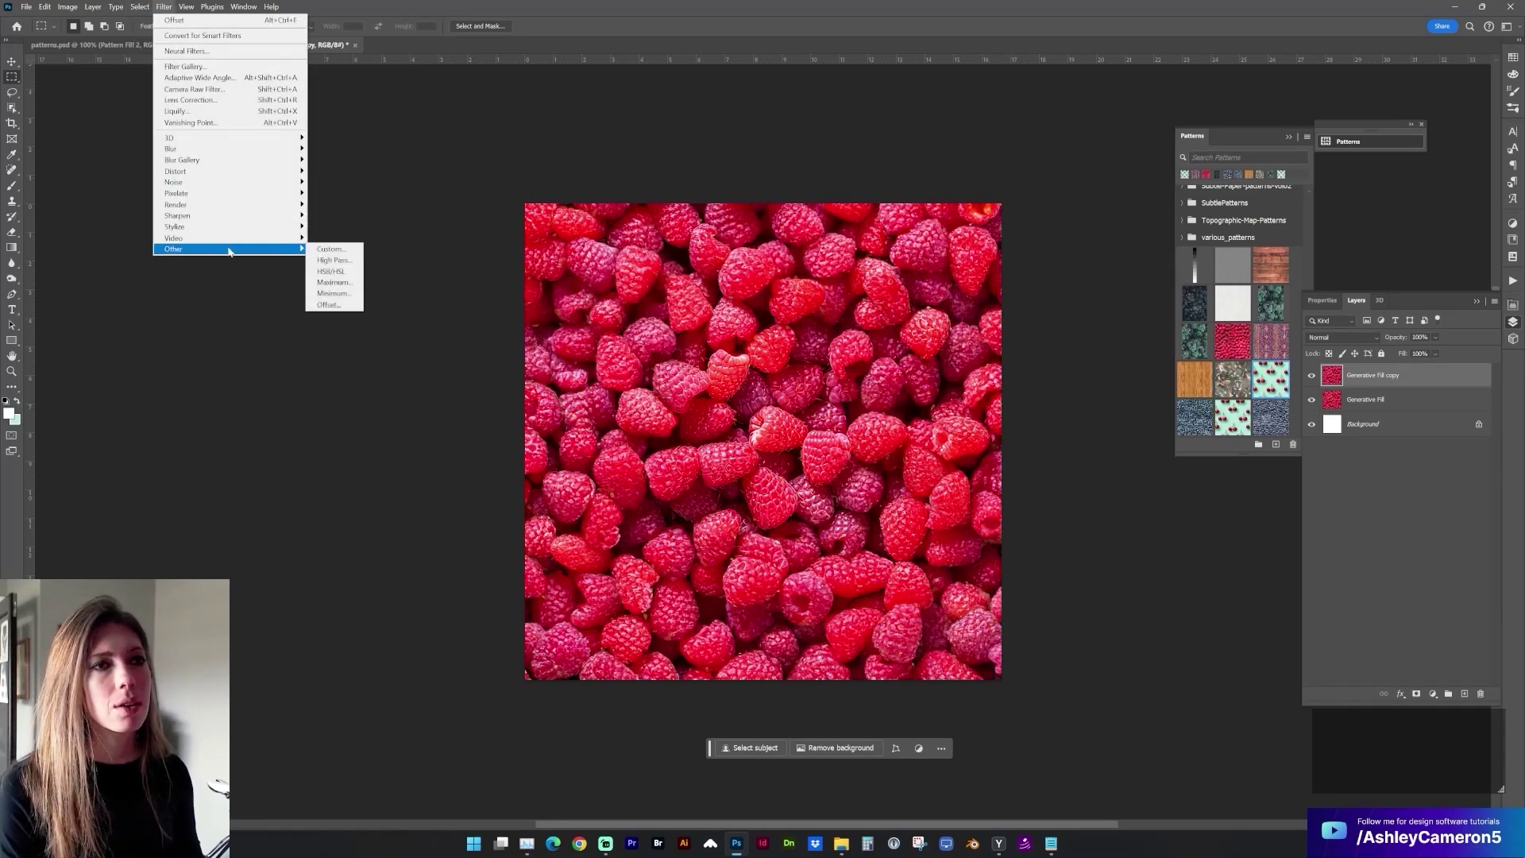
{"action": "left_click", "coordinate": [327, 305]}
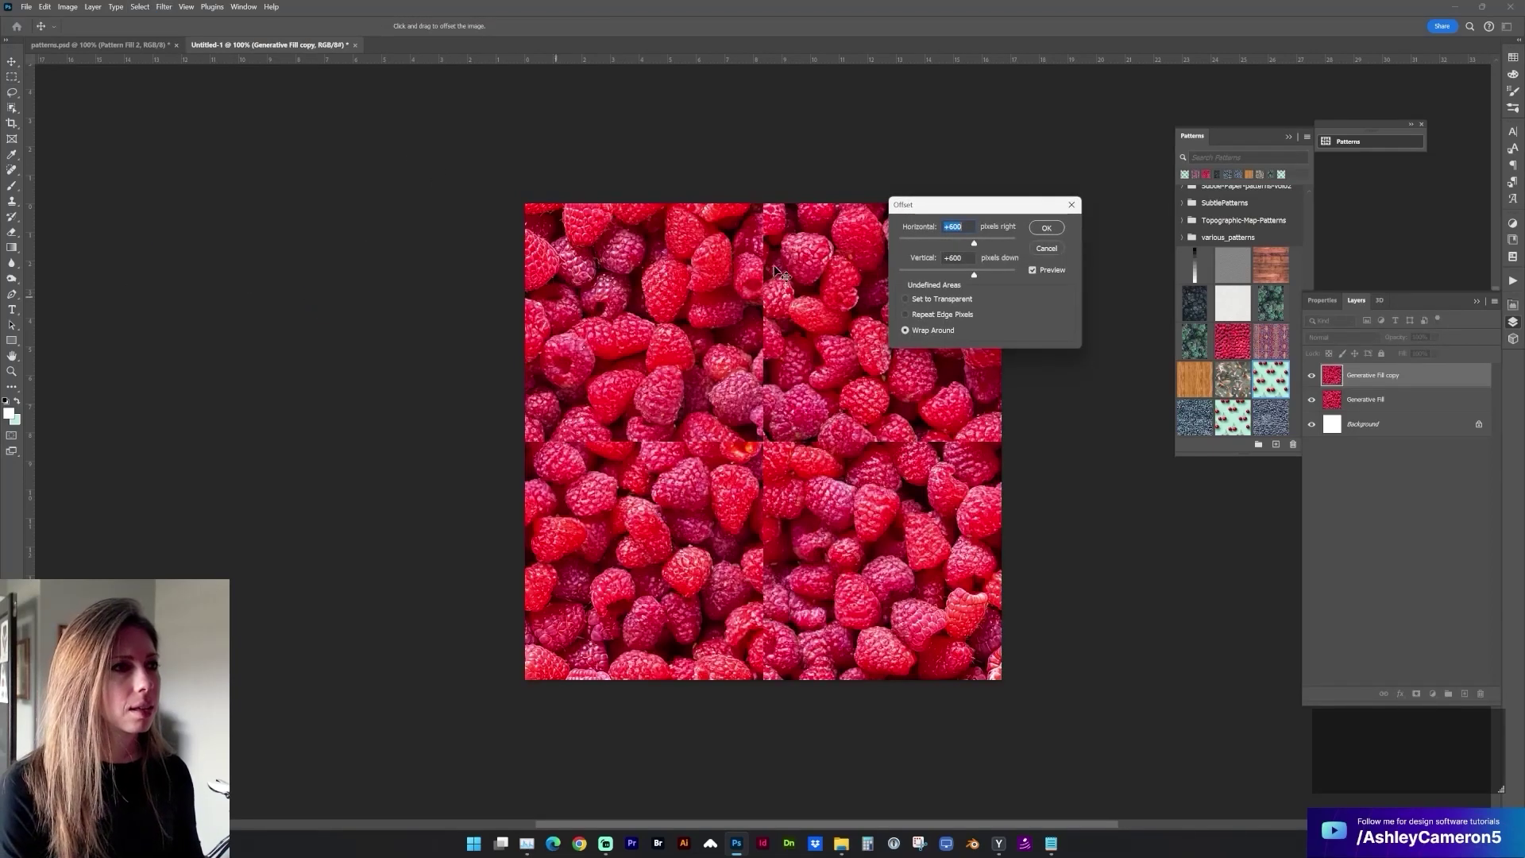
{"action": "left_click_drag", "start_coordinate": [934, 209], "coordinate": [800, 194]}
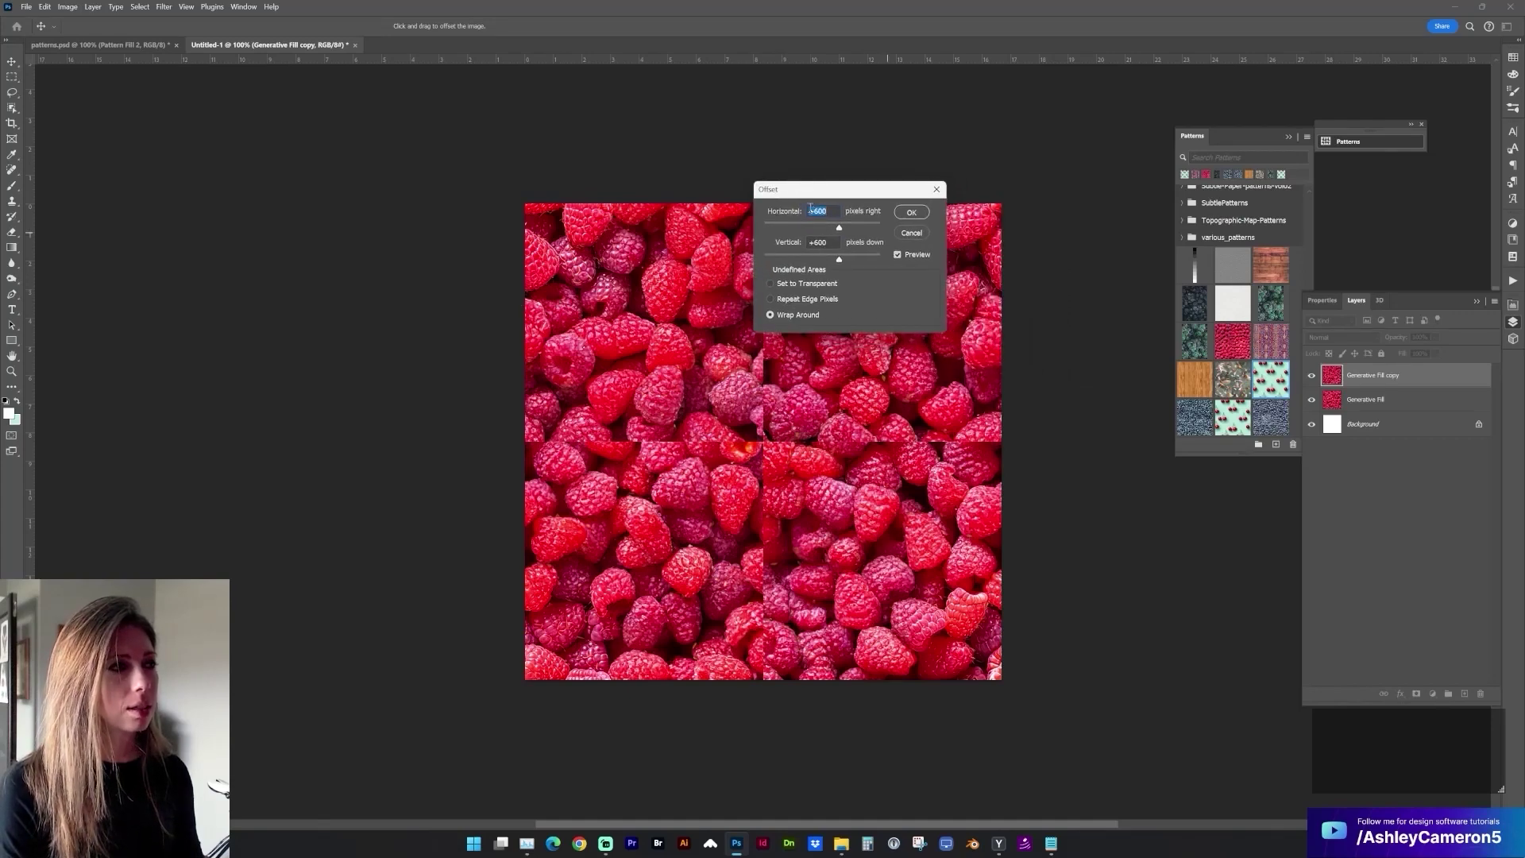
{"action": "left_click", "coordinate": [814, 211]}
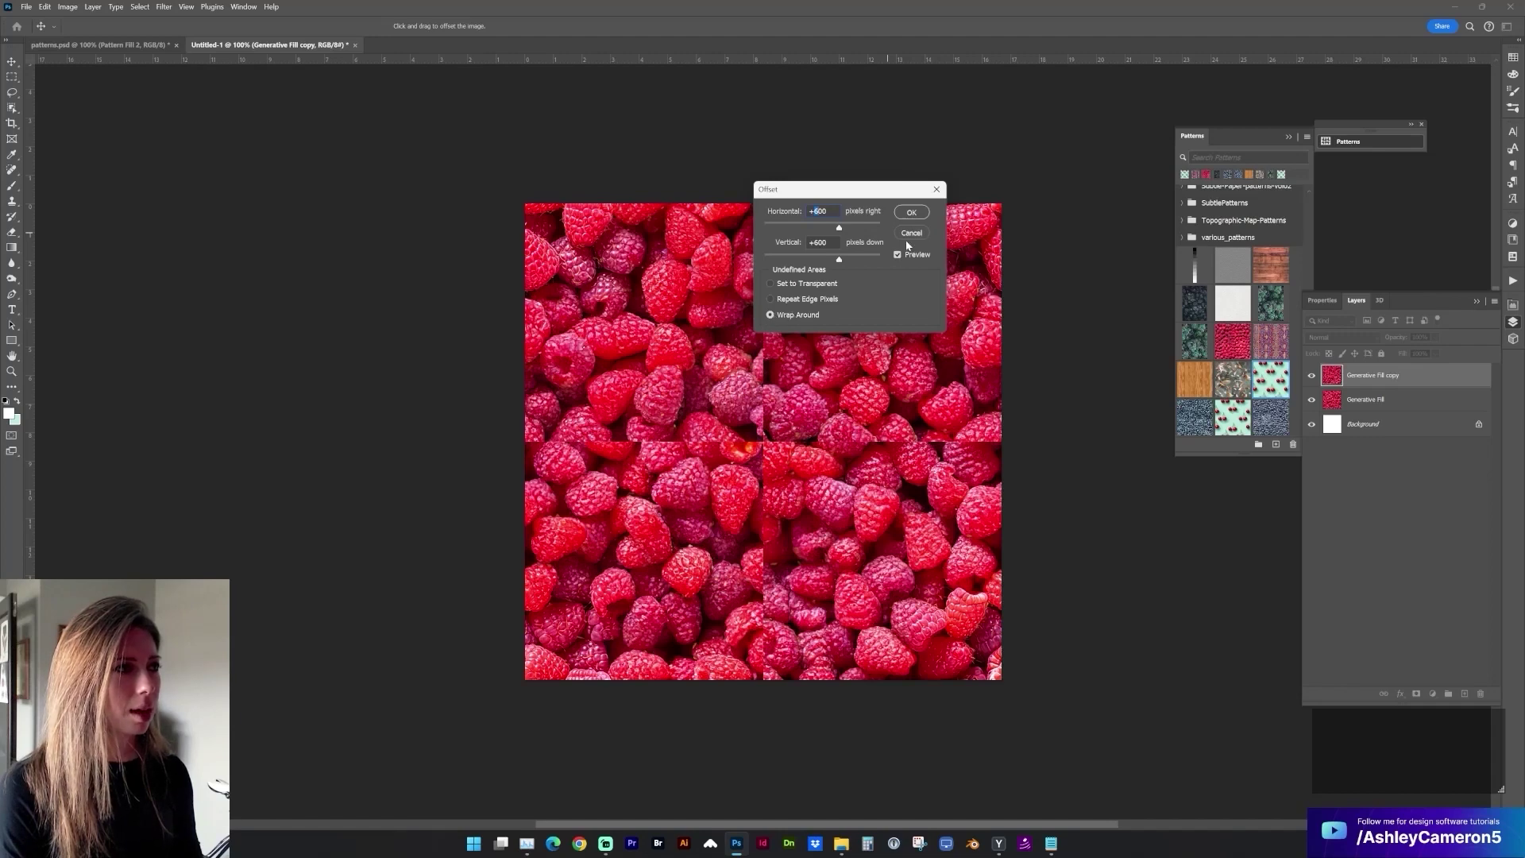
{"action": "left_click", "coordinate": [911, 212]}
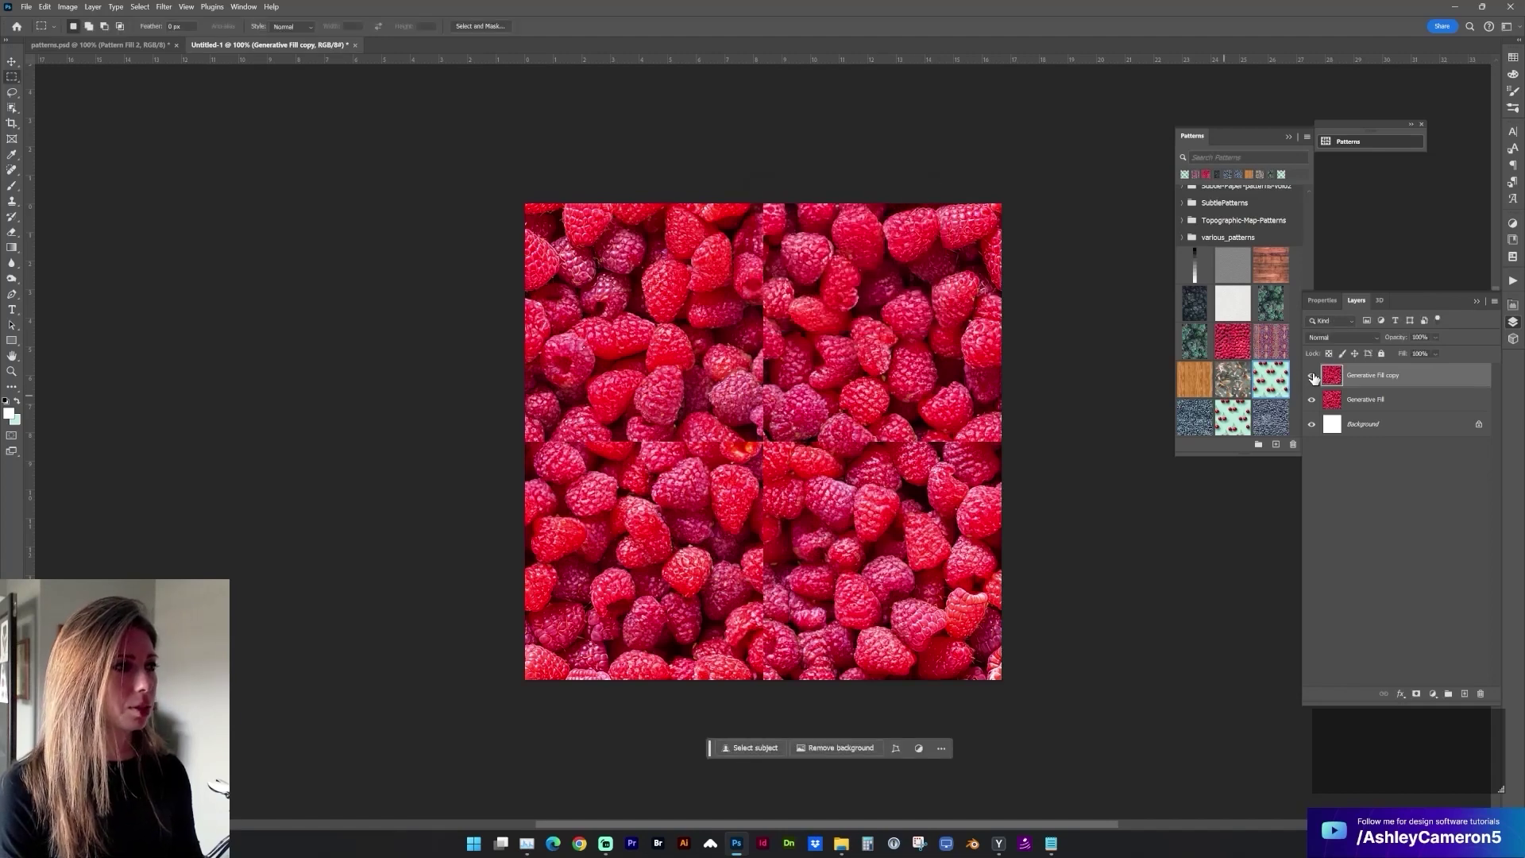
{"action": "left_click", "coordinate": [1312, 376]}
{"action": "left_click", "coordinate": [1312, 376]}
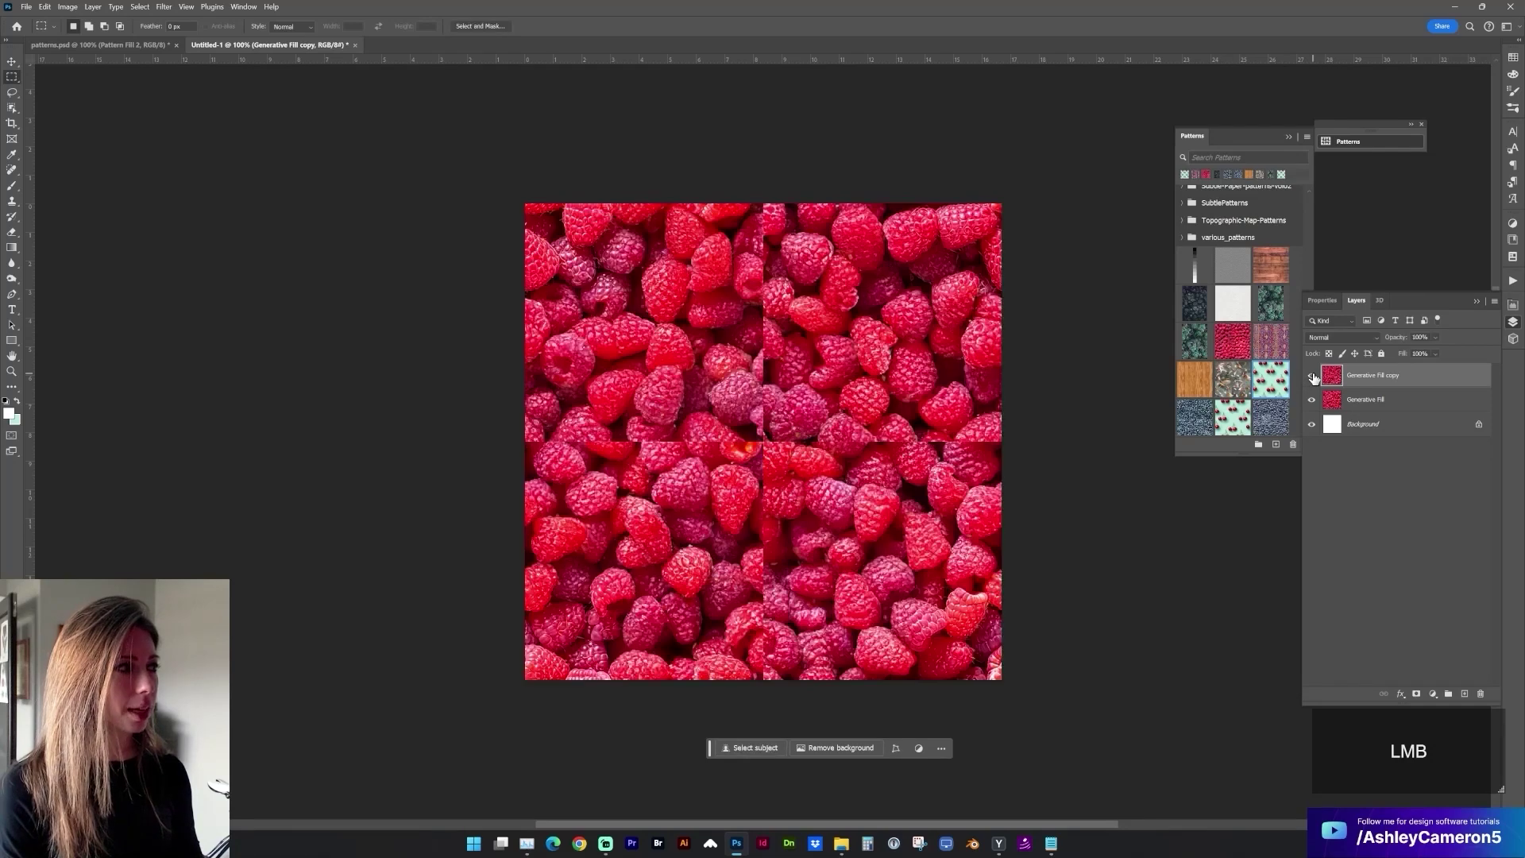
{"action": "left_click", "coordinate": [1418, 692]}
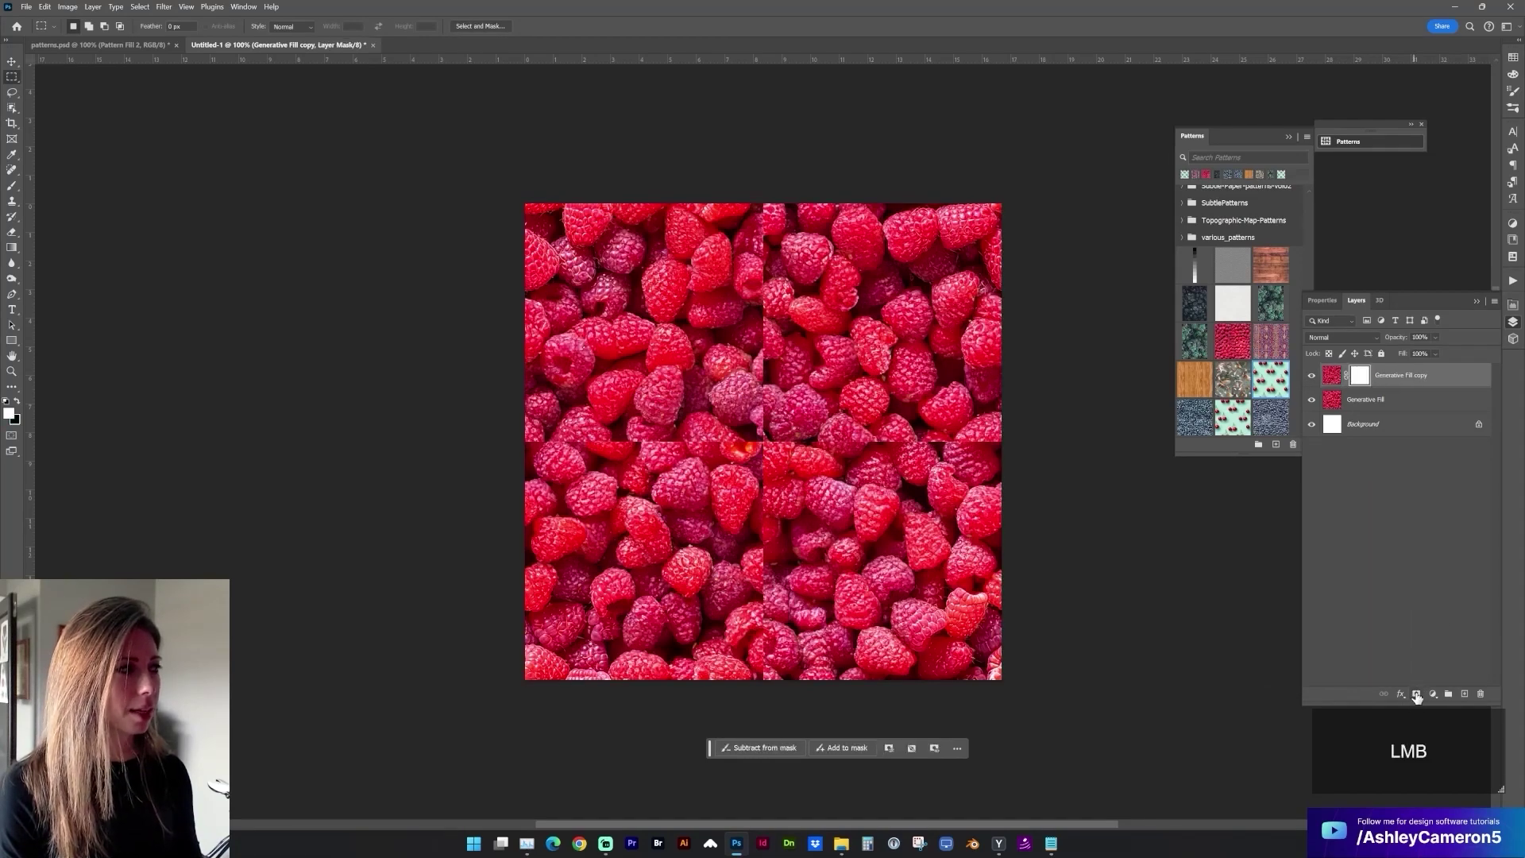
{"action": "key", "text": "b"}
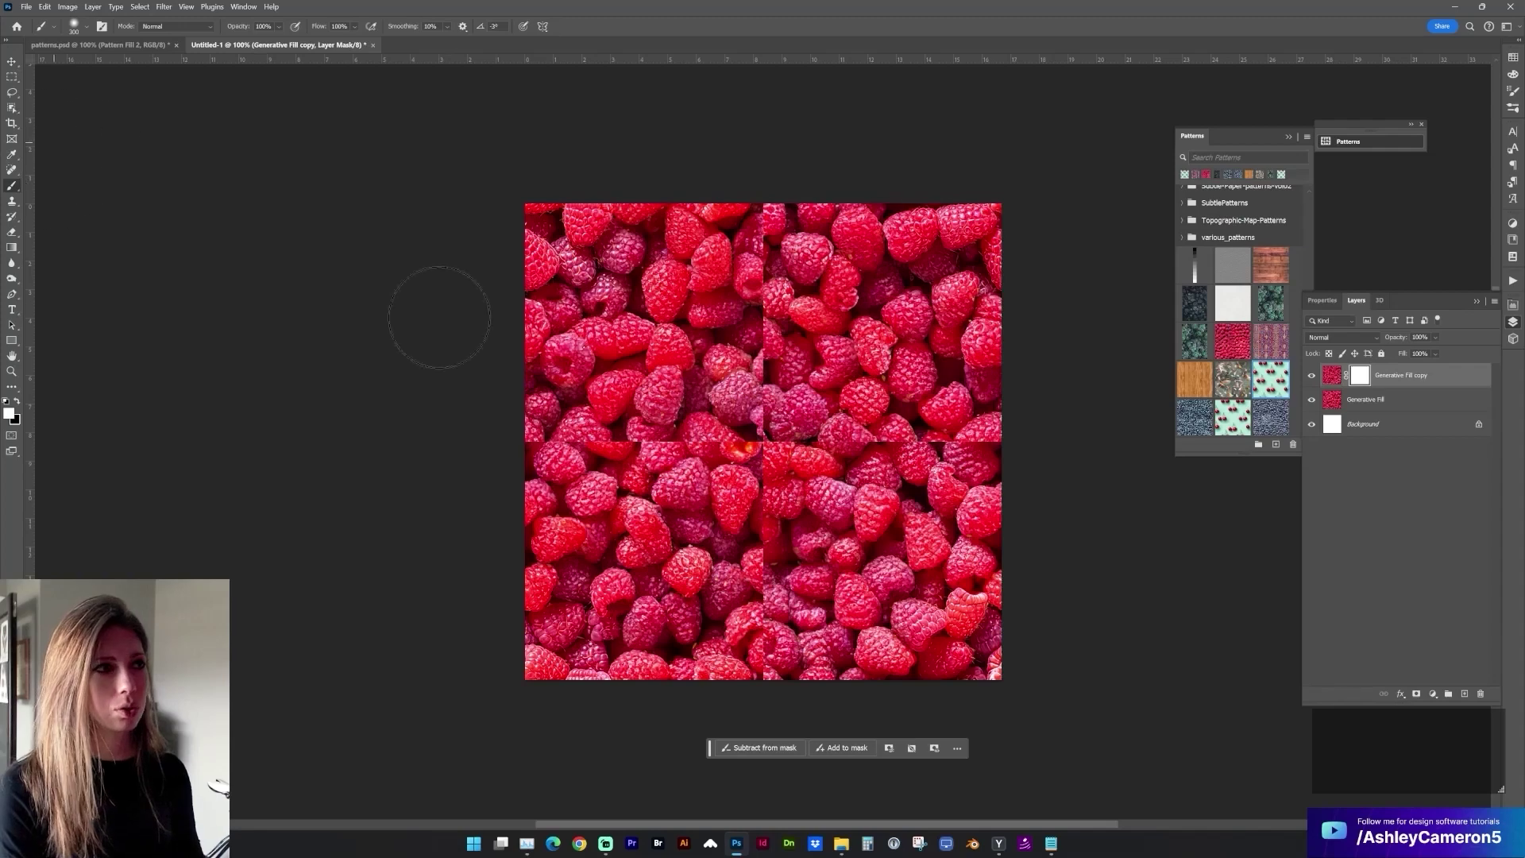
{"action": "mouse_move", "coordinate": [789, 312]}
{"action": "left_mouse_down"}
{"action": "mouse_move", "coordinate": [764, 214]}
{"action": "mouse_move", "coordinate": [764, 375]}
{"action": "left_mouse_up"}
{"action": "key", "text": "x"}
{"action": "right_click", "coordinate": [1371, 389]}
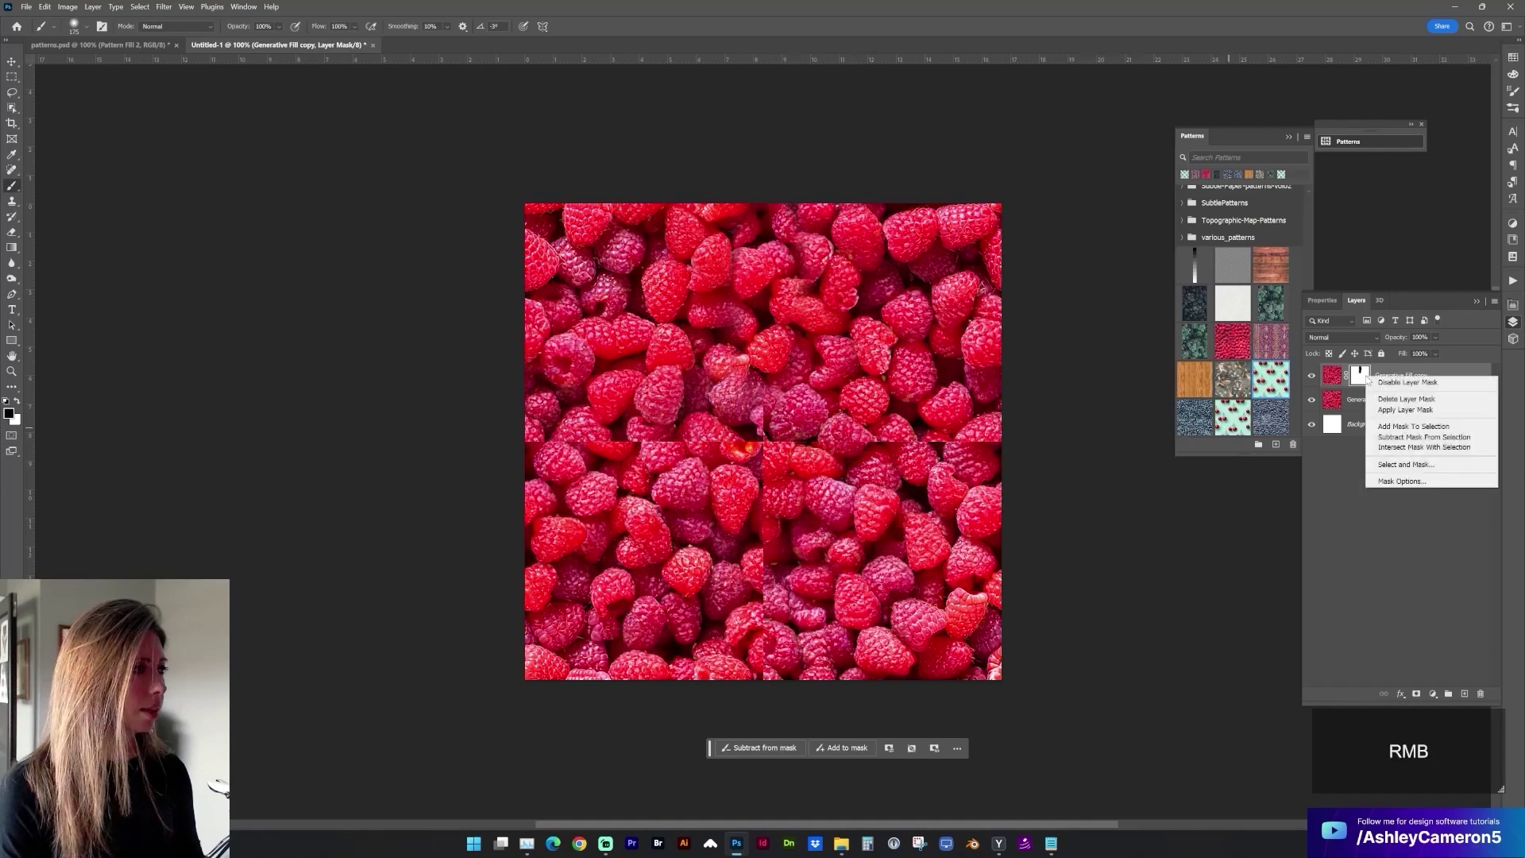
{"action": "left_click", "coordinate": [1394, 401]}
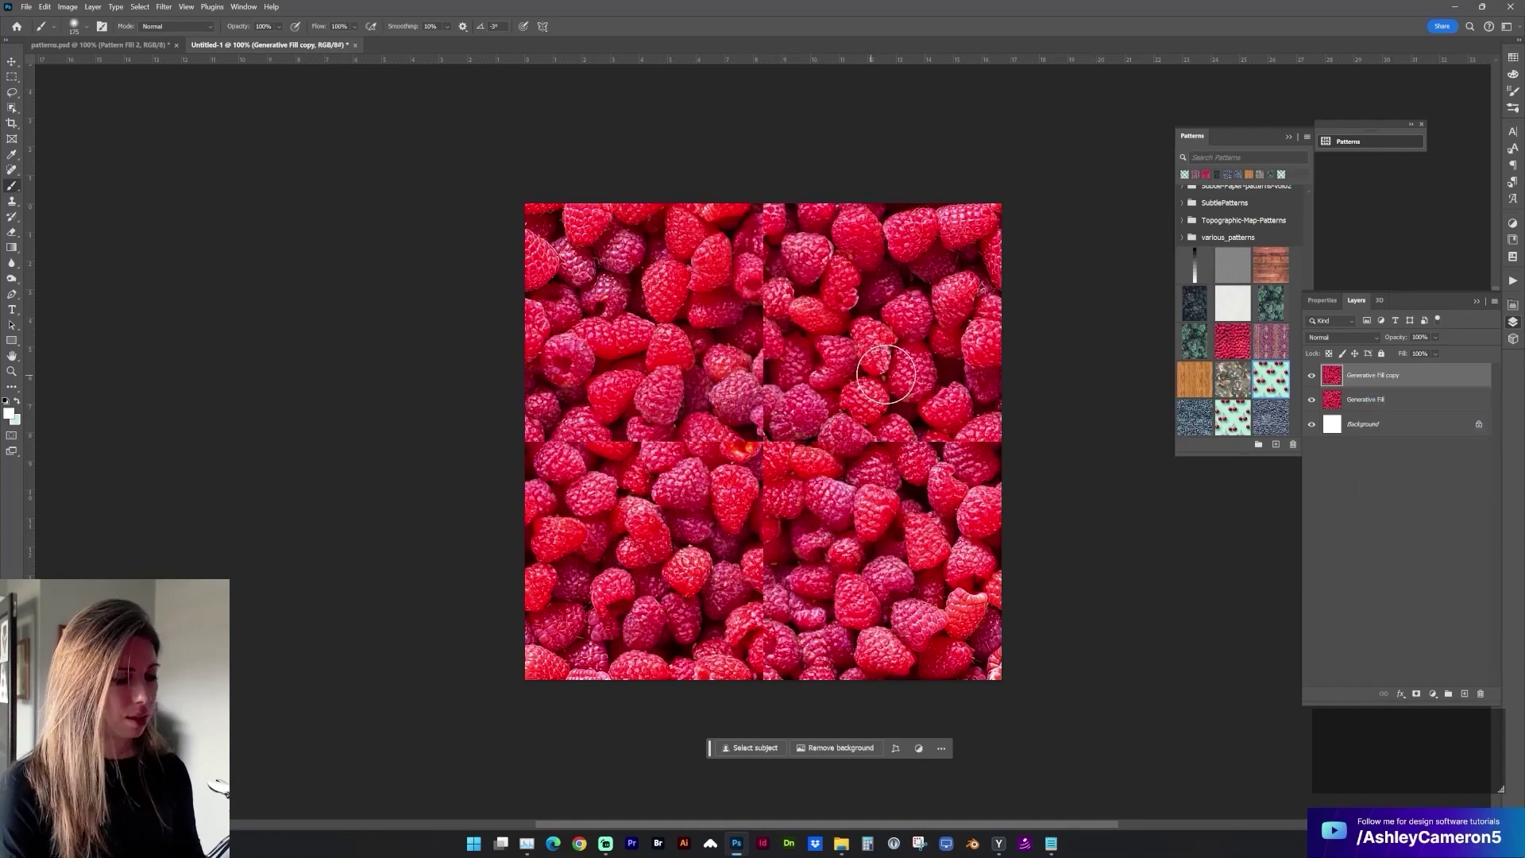
{"action": "key", "text": "m"}
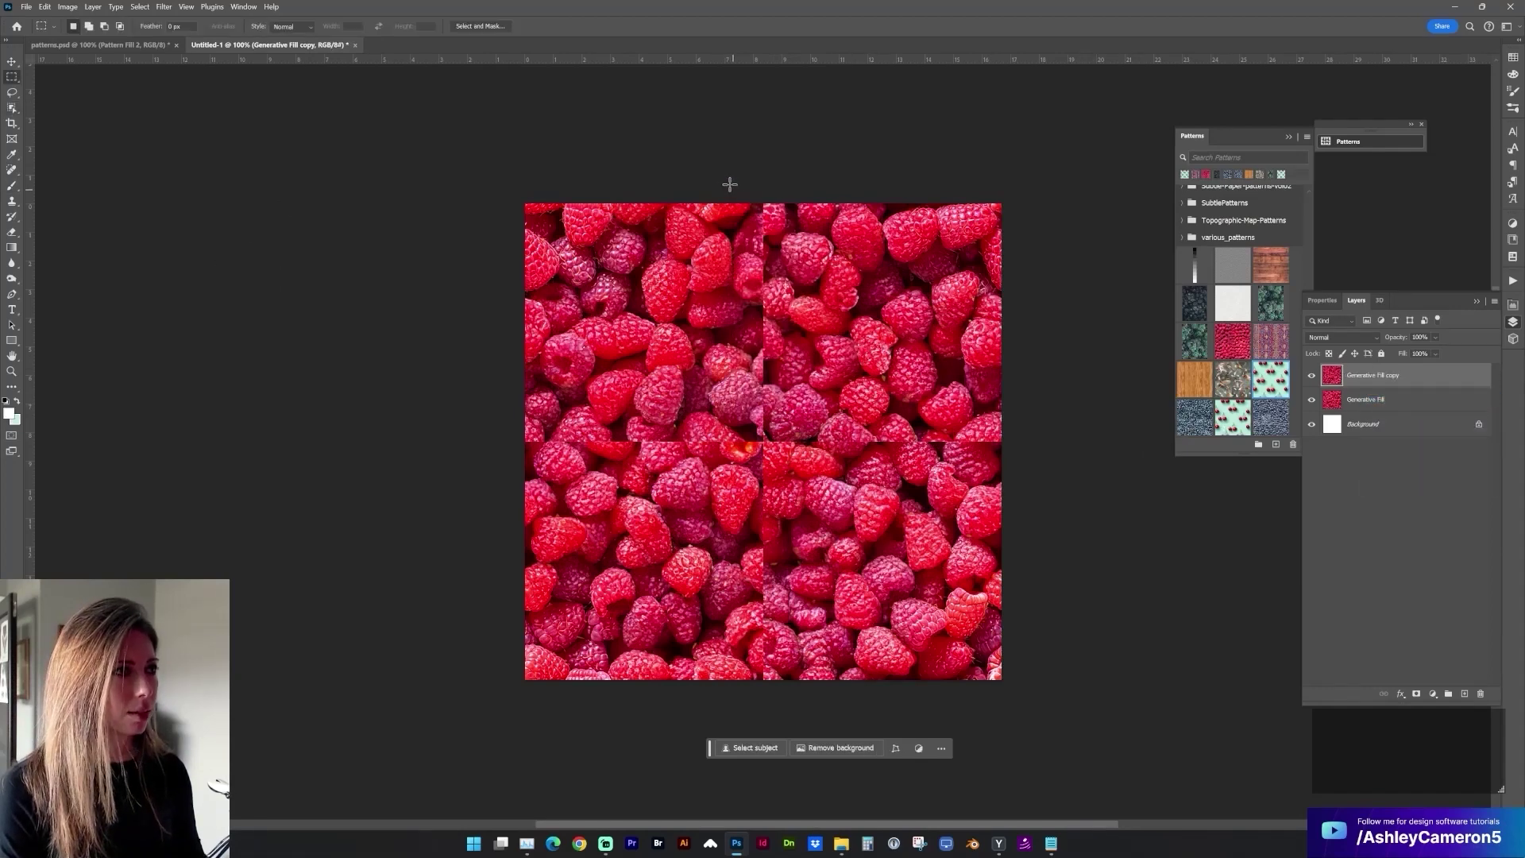
Select vertical and horizontal bands over the central seams and fill them with prompt-free generated raspberries.
{"action": "left_click_drag", "start_coordinate": [729, 185], "coordinate": [799, 693]}
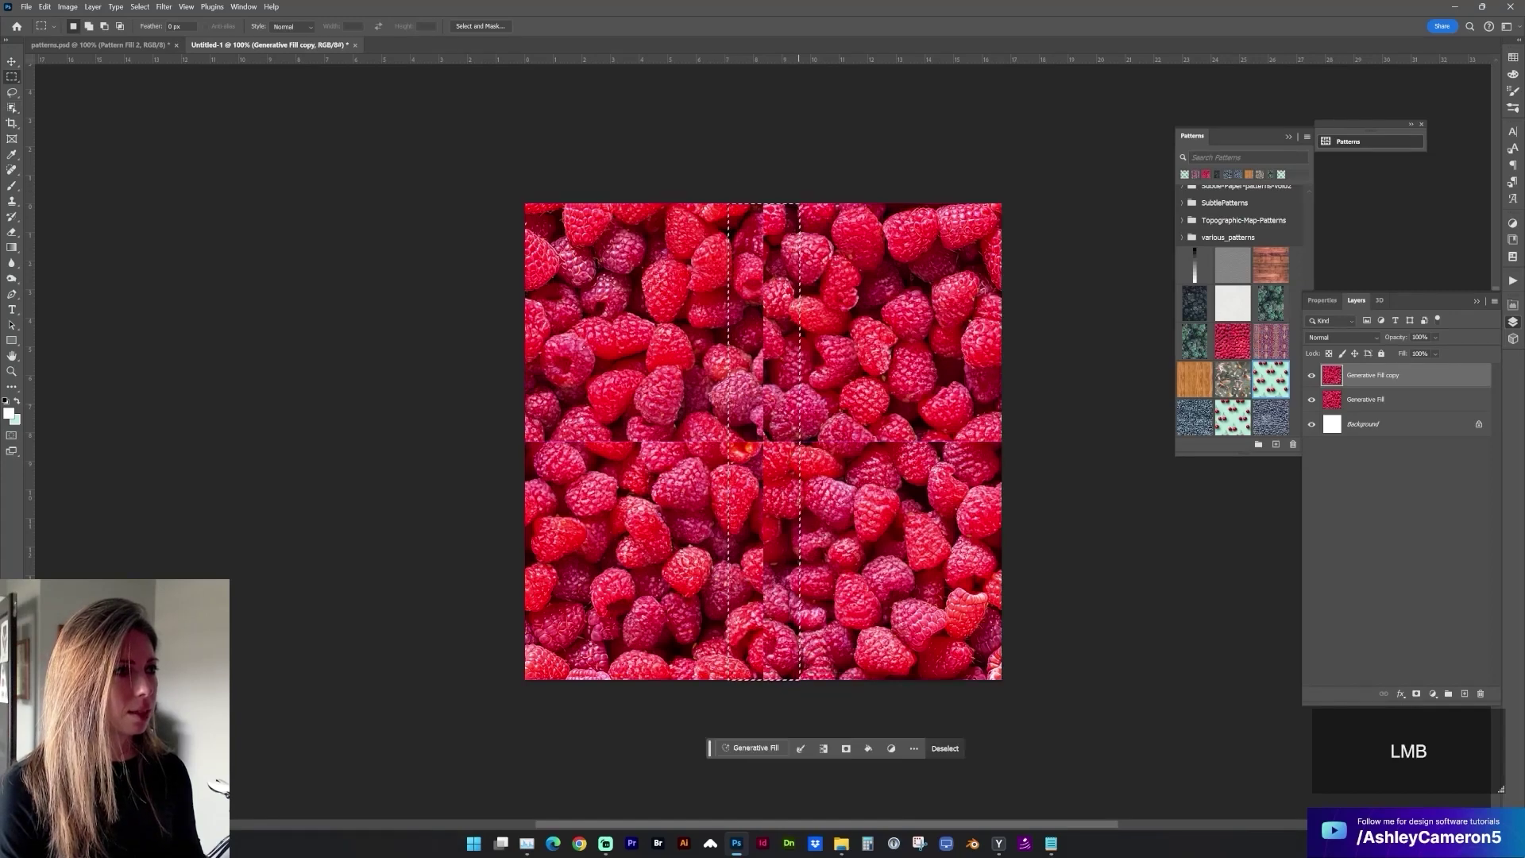
{"action": "left_click_drag", "start_coordinate": [501, 419], "coordinate": [1065, 479]}
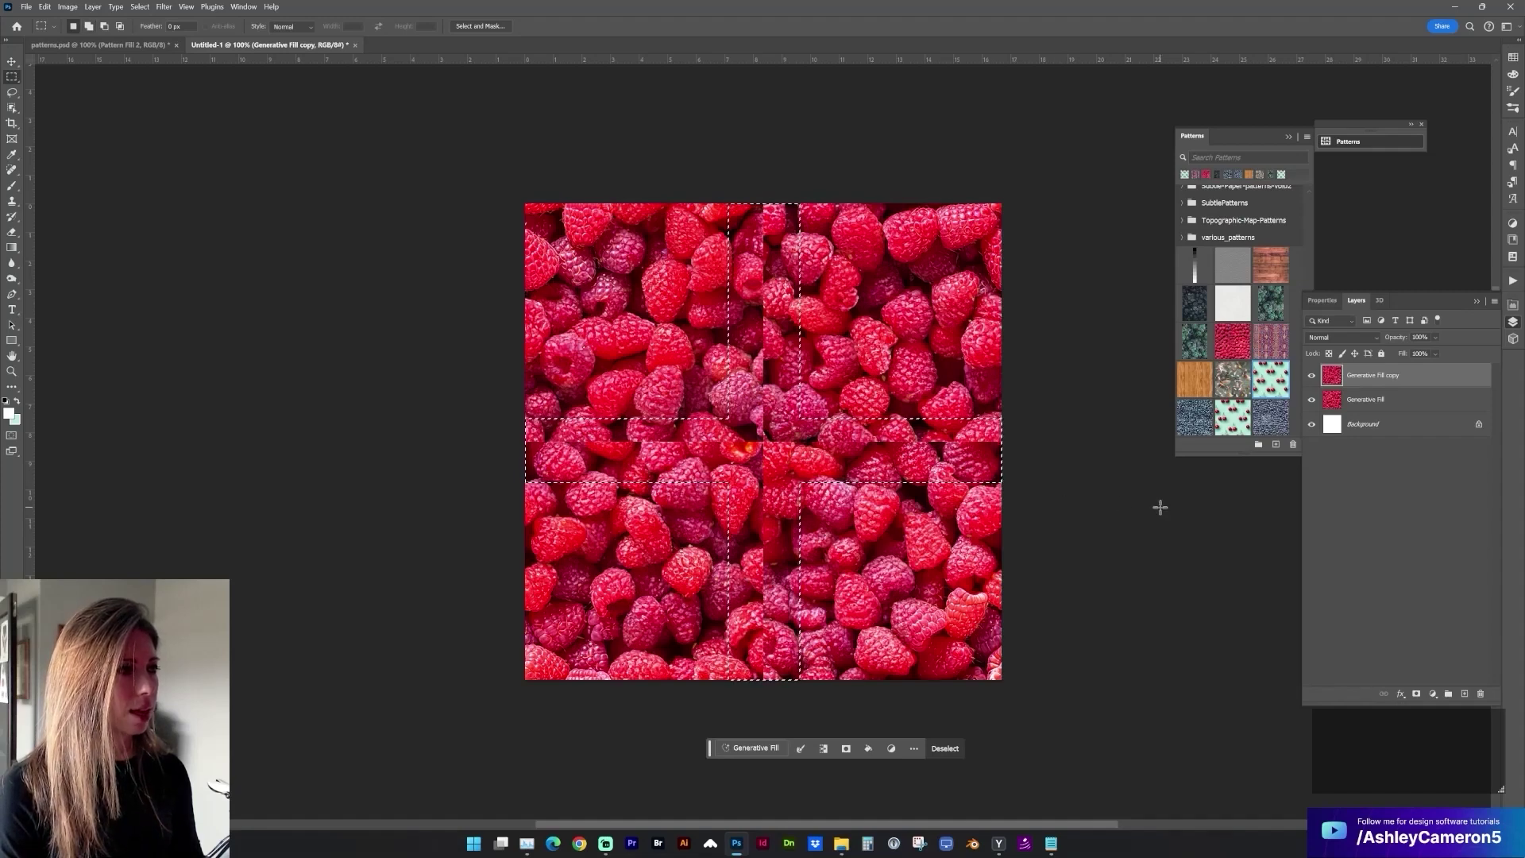
{"action": "left_click", "coordinate": [745, 747]}
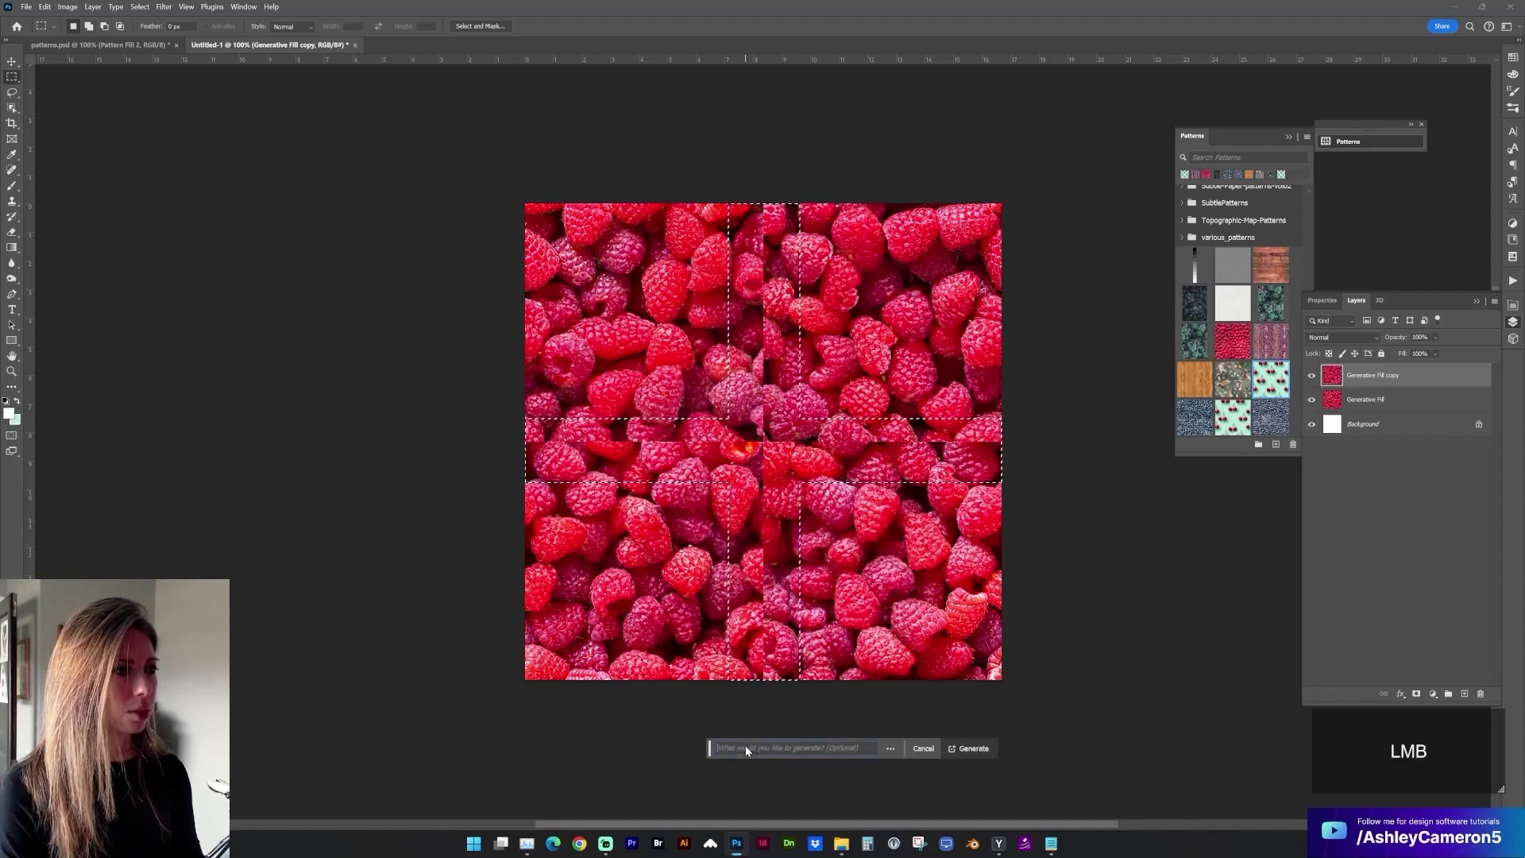
{"action": "left_click", "coordinate": [967, 748]}
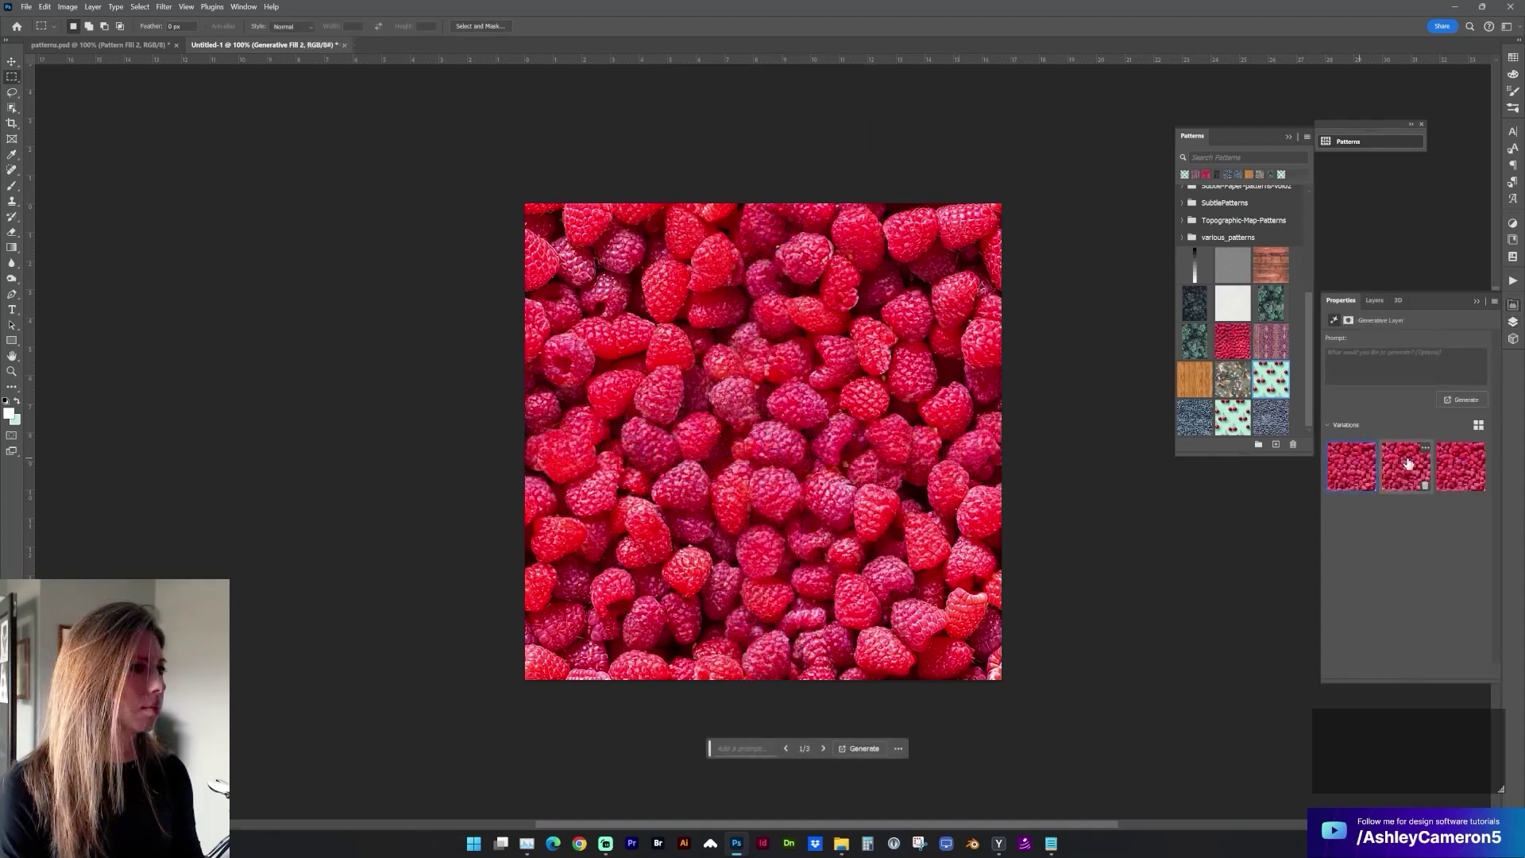
{"action": "left_click", "coordinate": [1373, 300]}
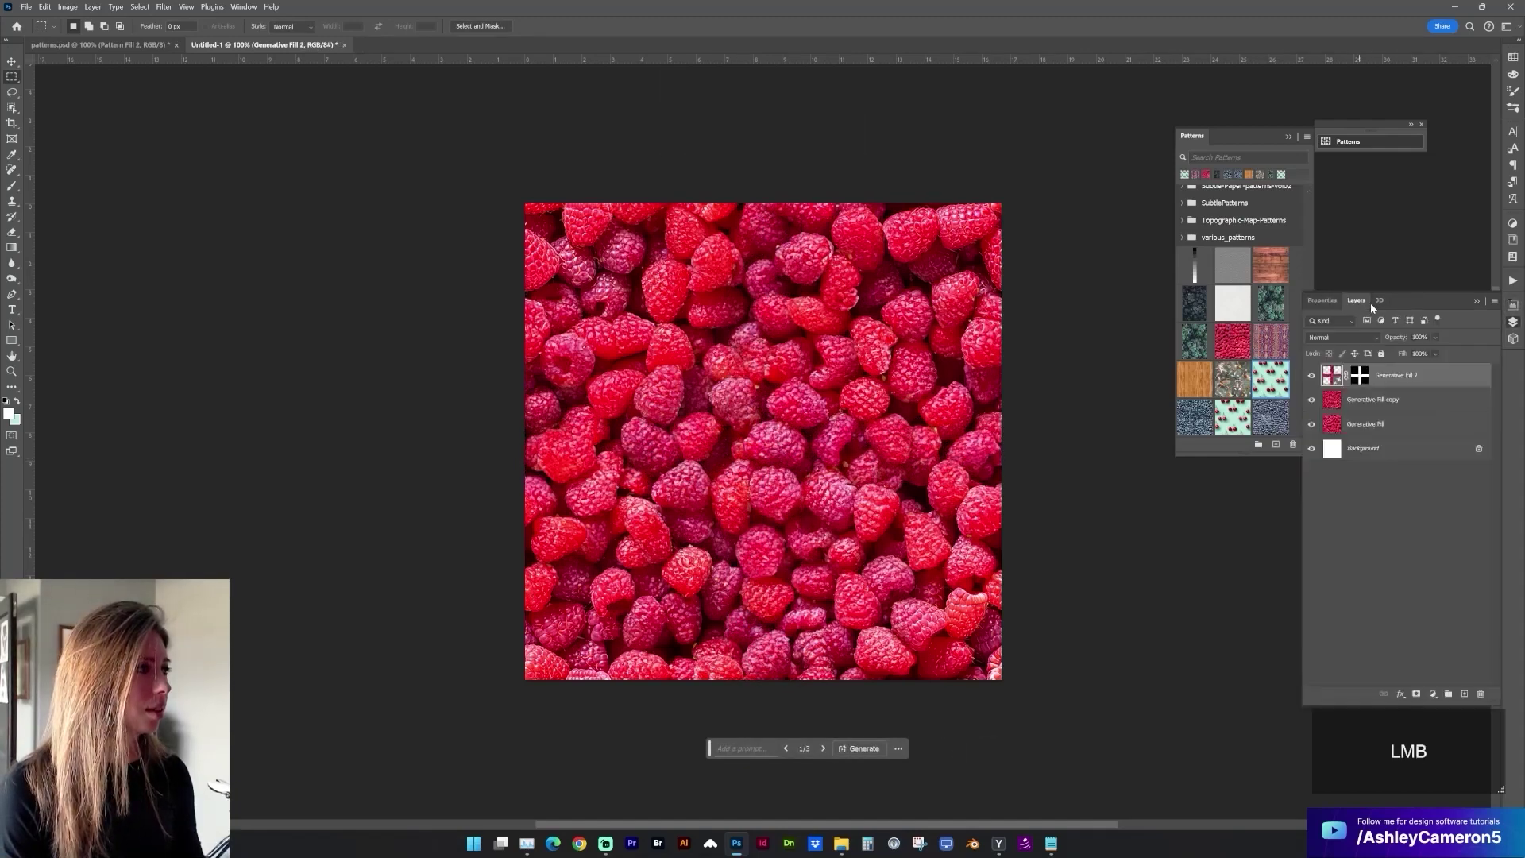
{"action": "left_click", "coordinate": [1377, 405], "text": "shift"}
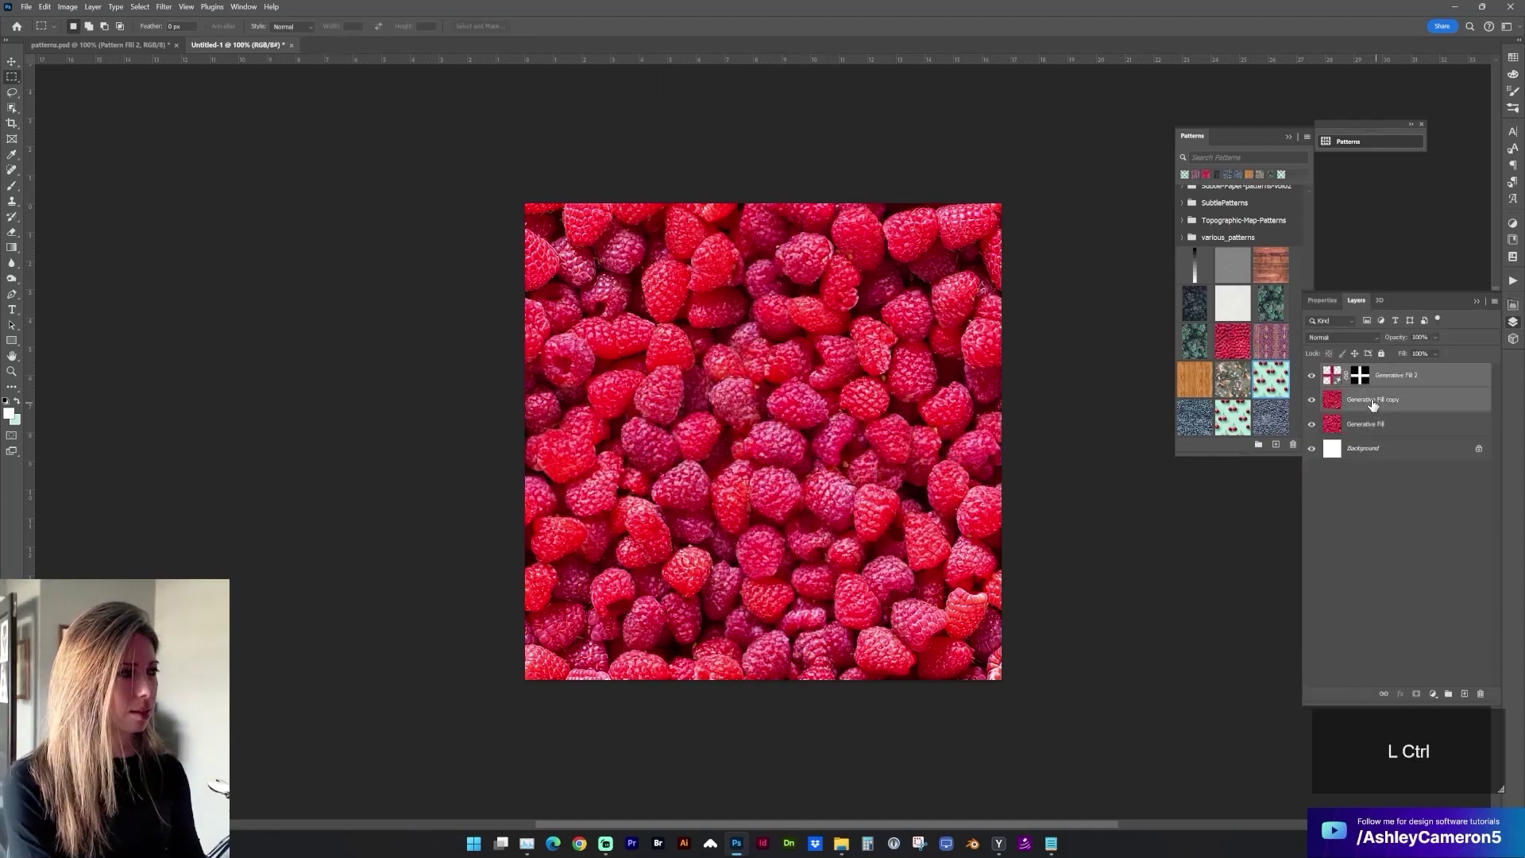
Merge the seam fill into the copy, select all, and save the tile as 'Pattern 5'.
{"action": "key", "text": "ctrl+e"}
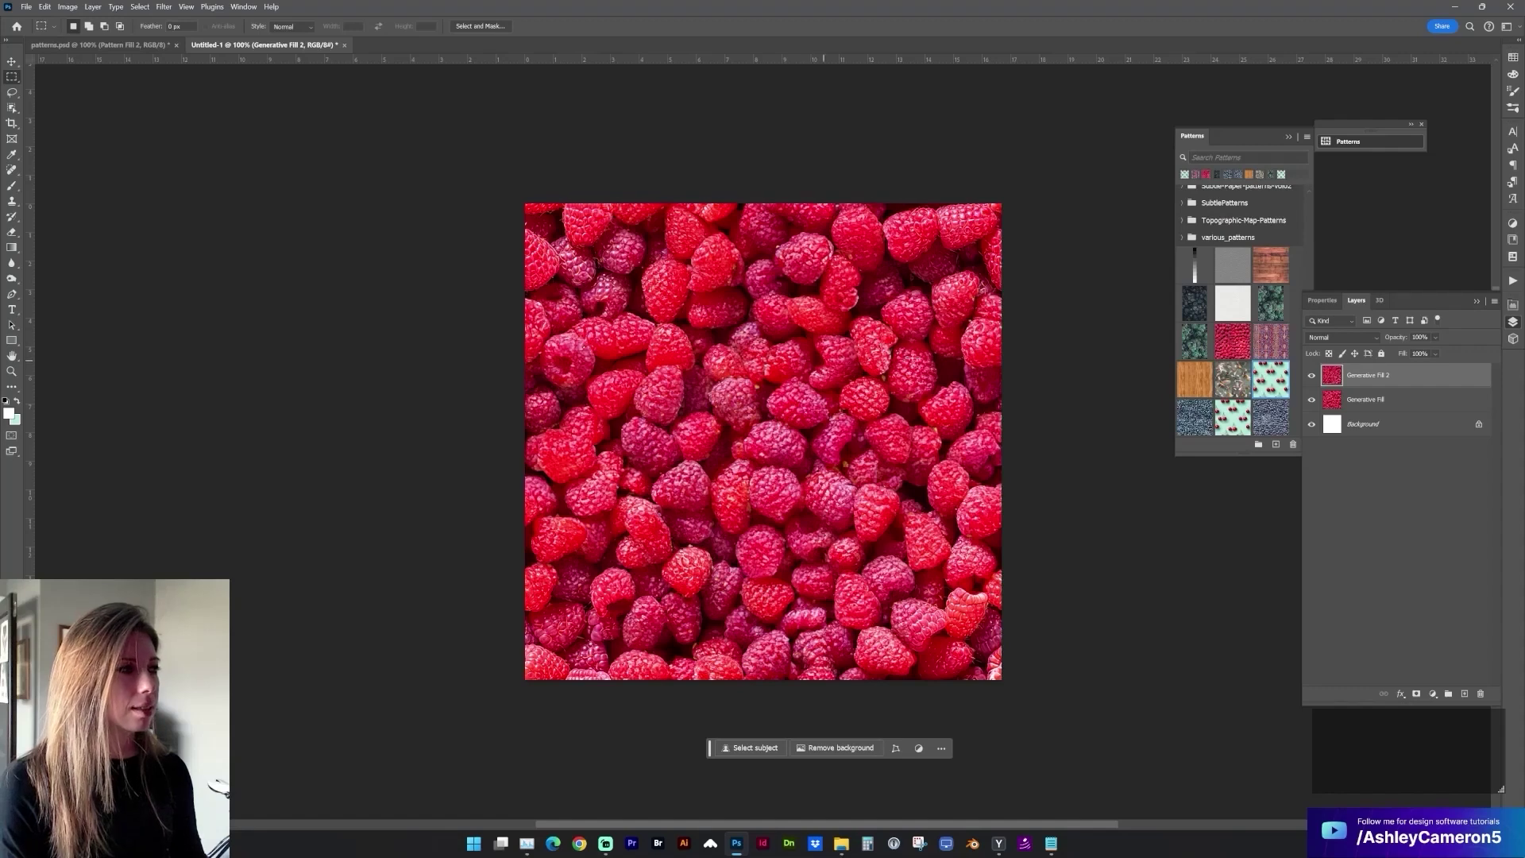
{"action": "key", "text": "ctrl"}
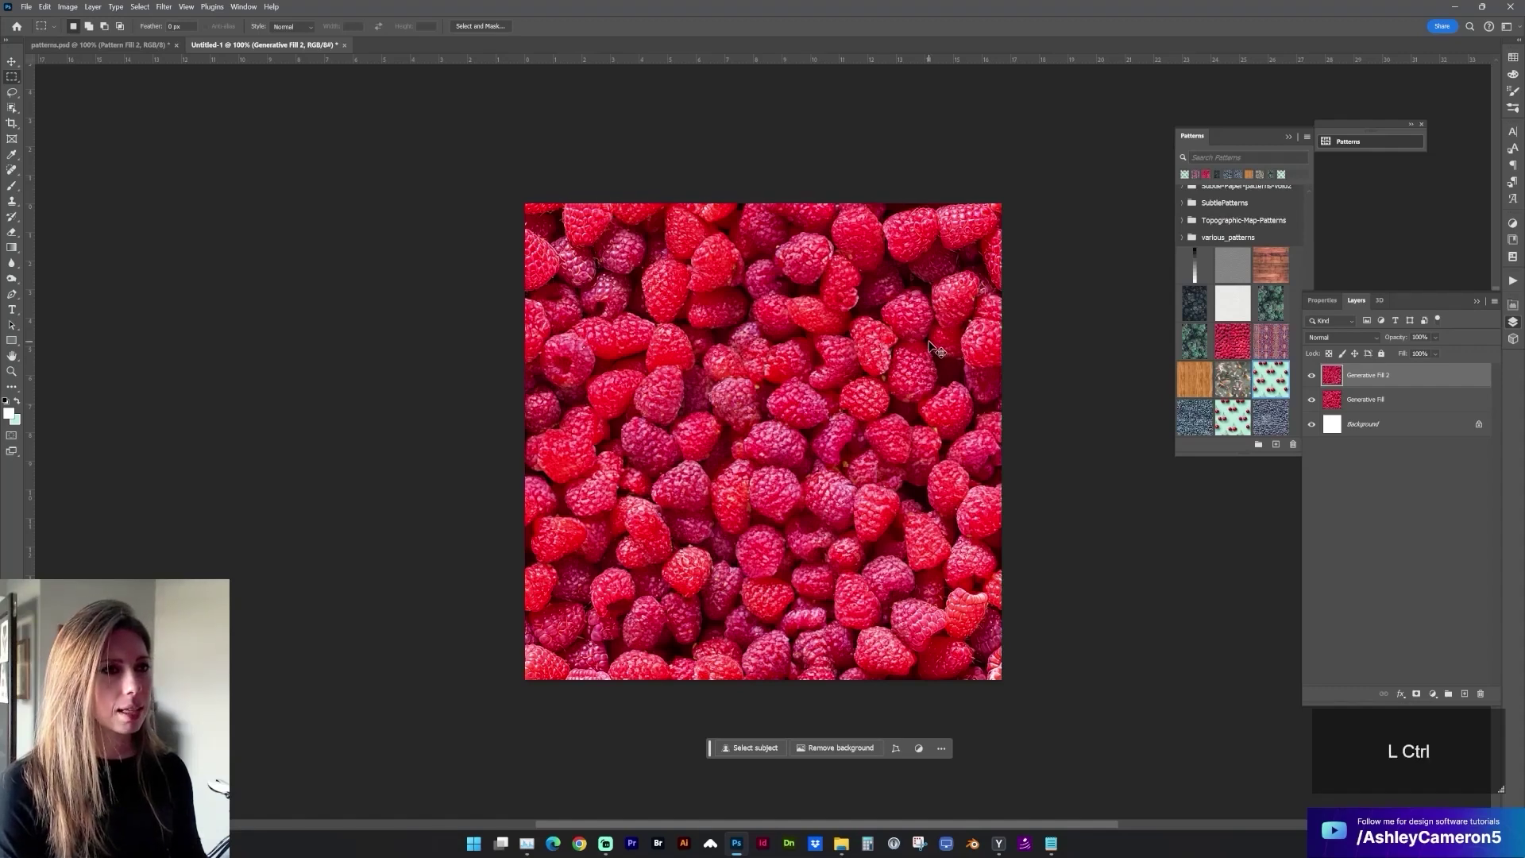
{"action": "key", "text": "ctrl+a"}
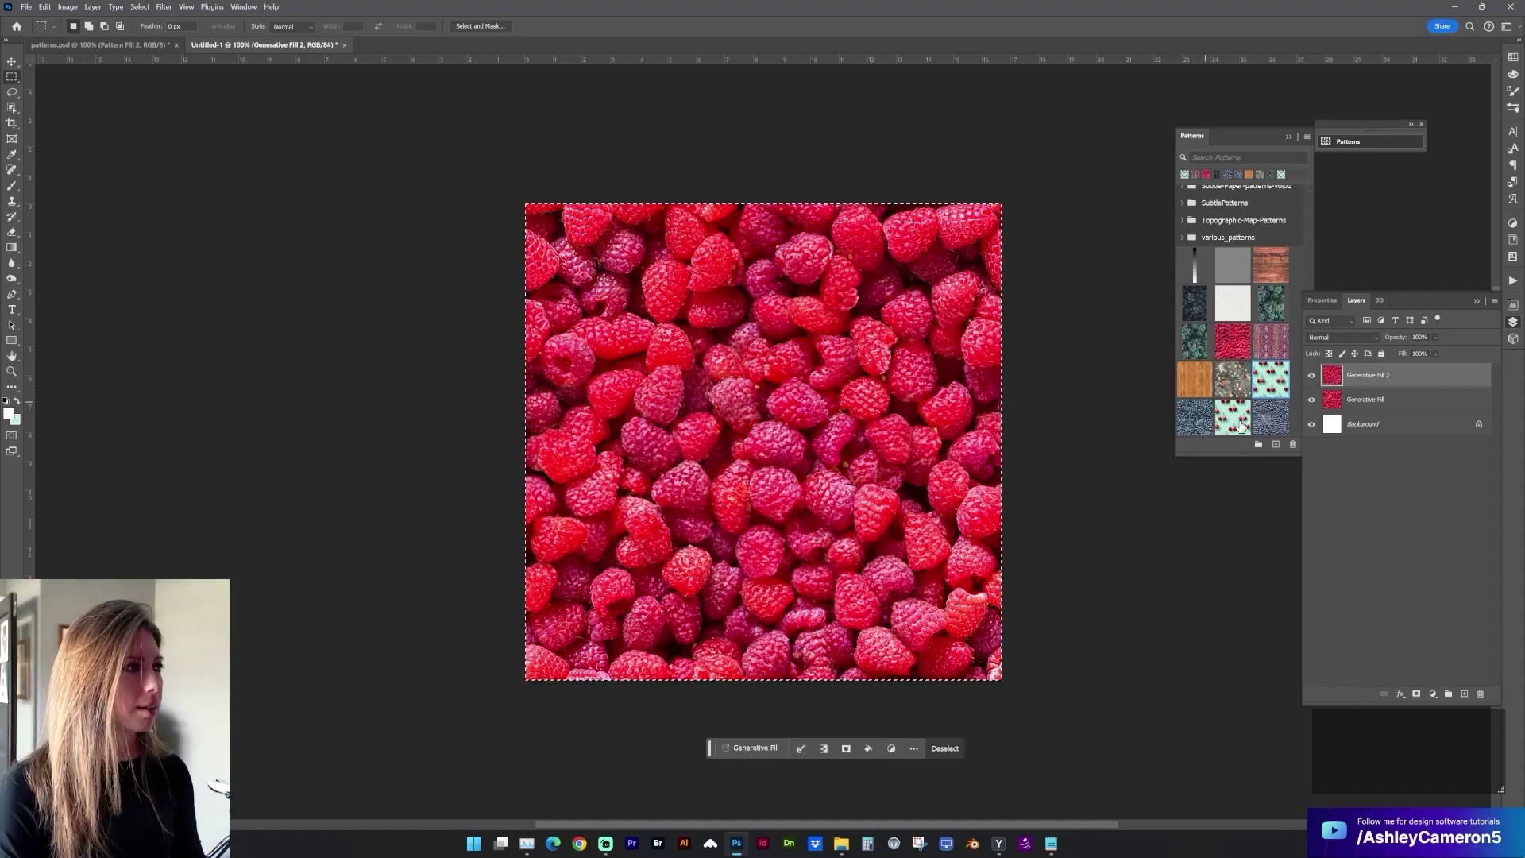
{"action": "left_click", "coordinate": [1348, 142]}
{"action": "left_click", "coordinate": [1348, 142]}
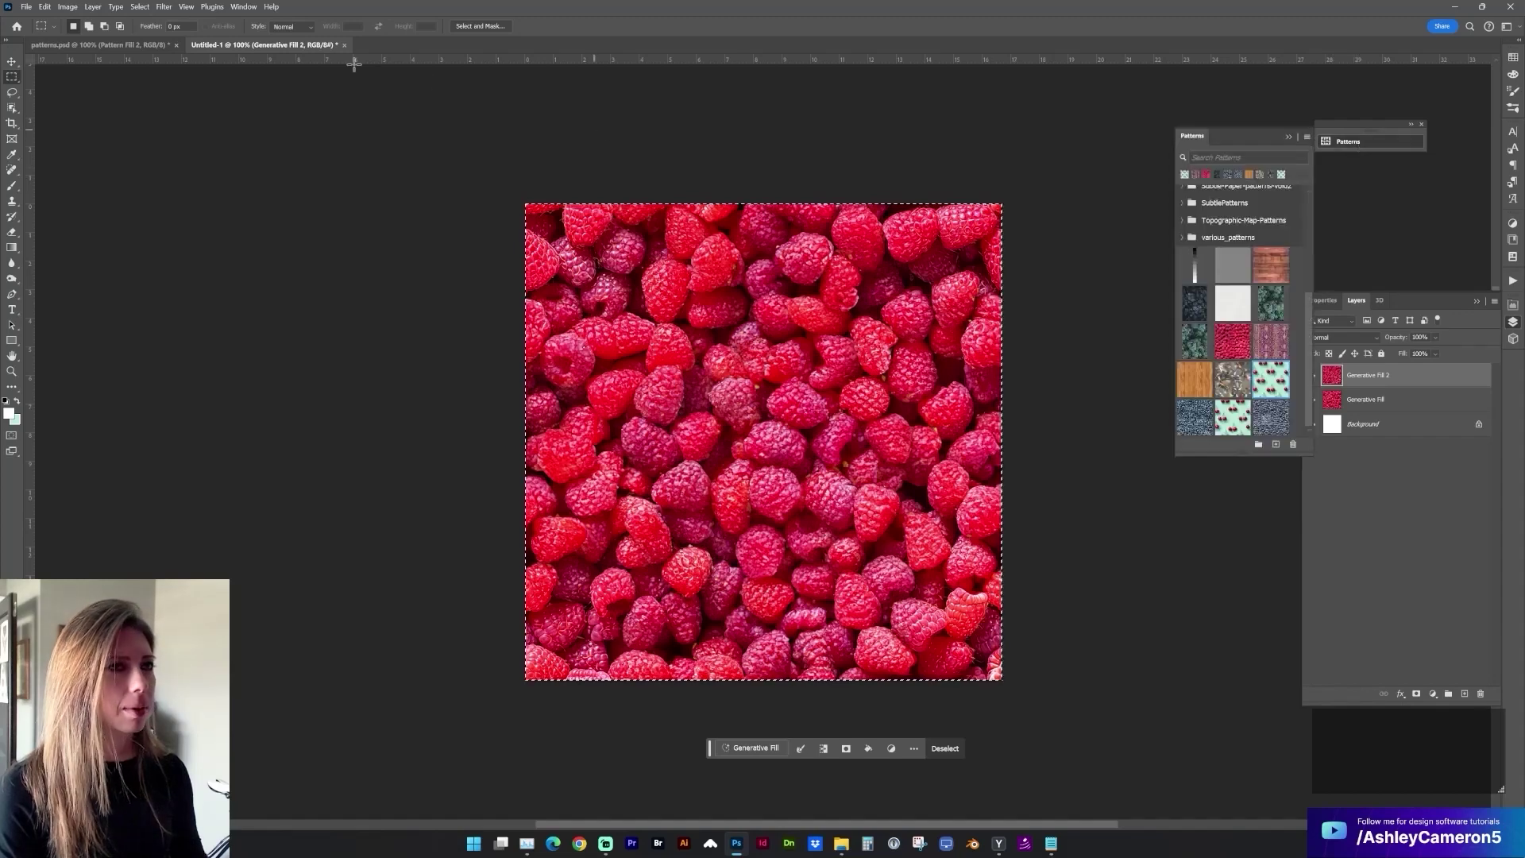
{"action": "left_click", "coordinate": [244, 6]}
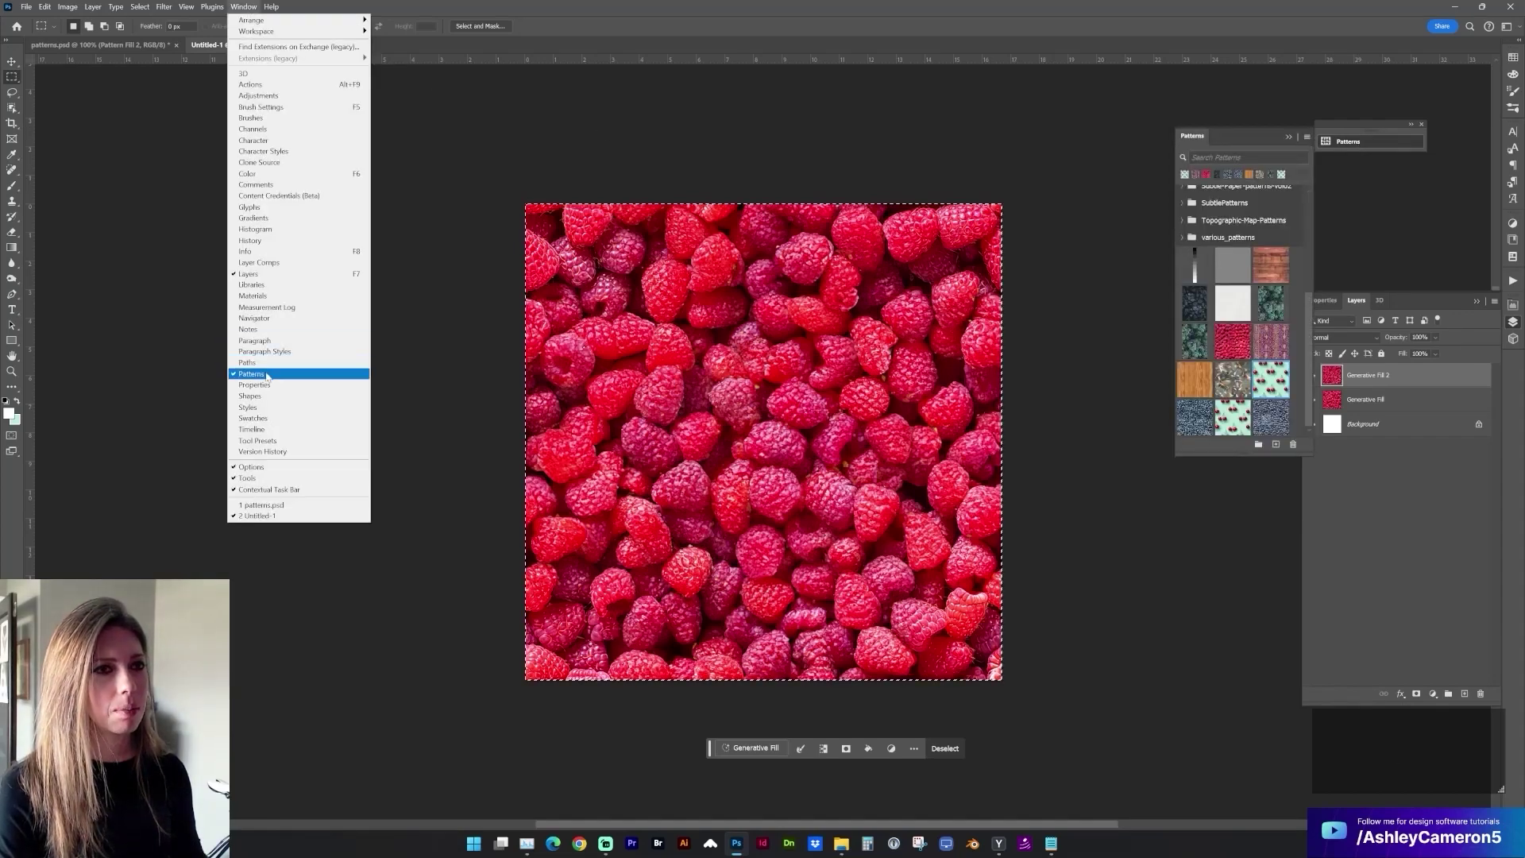
{"action": "left_click", "coordinate": [1275, 445]}
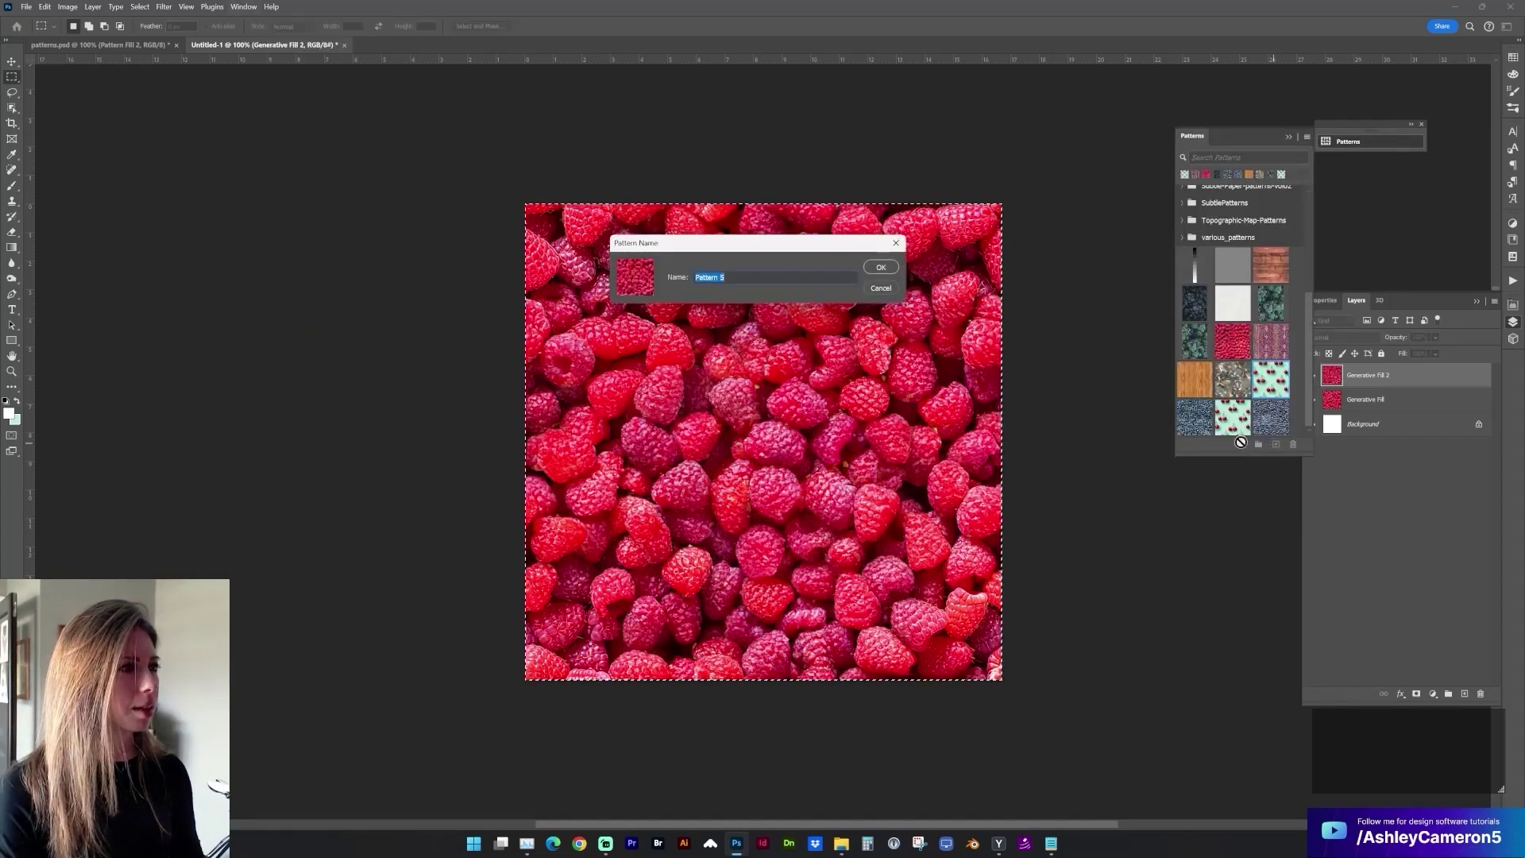
{"action": "left_click", "coordinate": [880, 267]}
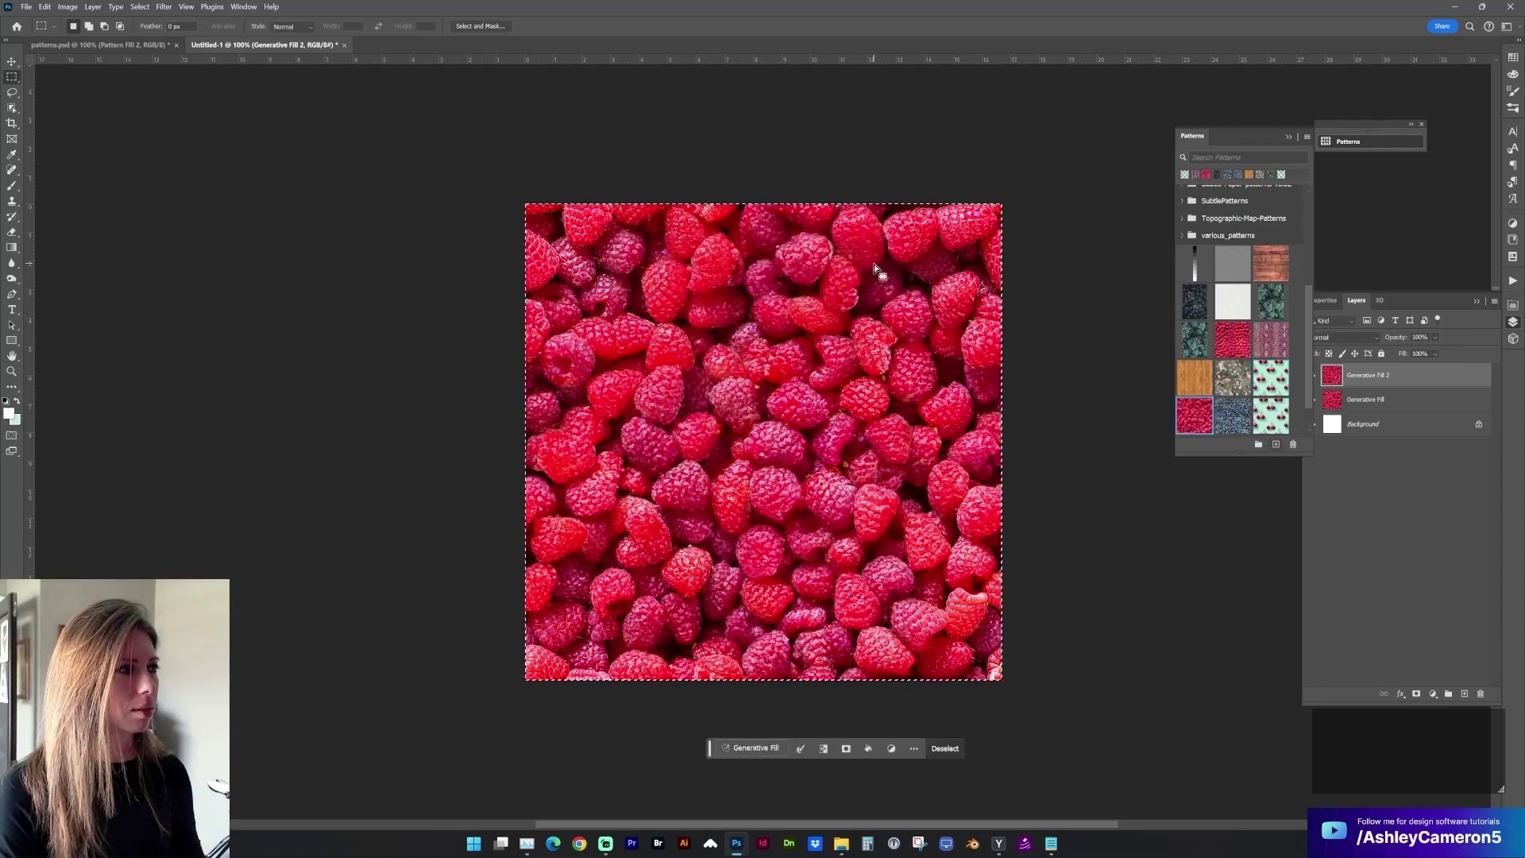
Add a Pattern Fill layer using the new raspberry pattern at 56% scale.
{"action": "left_click", "coordinate": [1432, 693]}
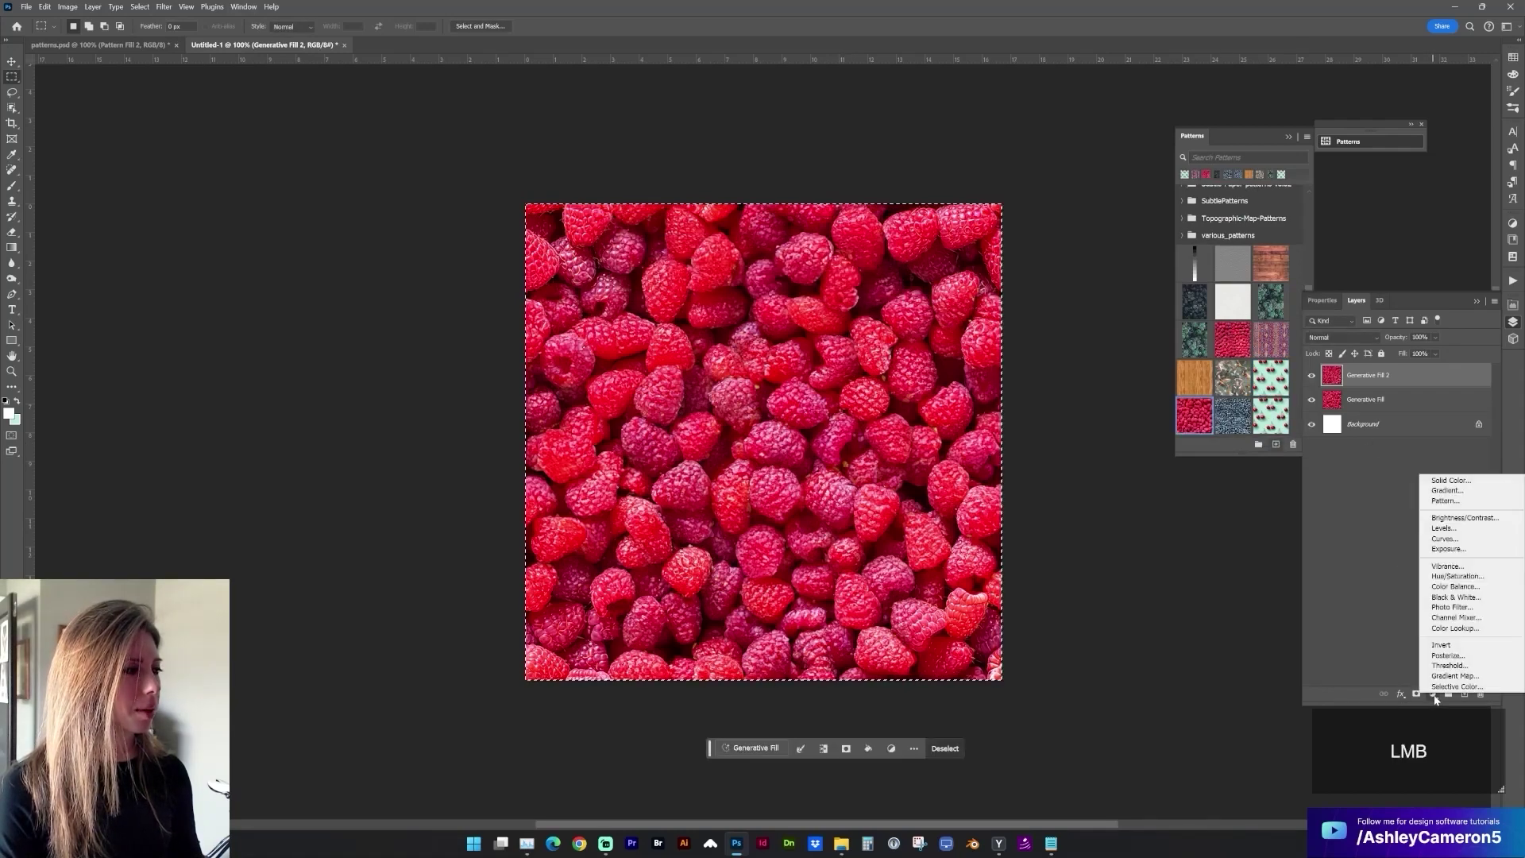
{"action": "left_click", "coordinate": [1436, 695]}
{"action": "left_click", "coordinate": [1434, 695]}
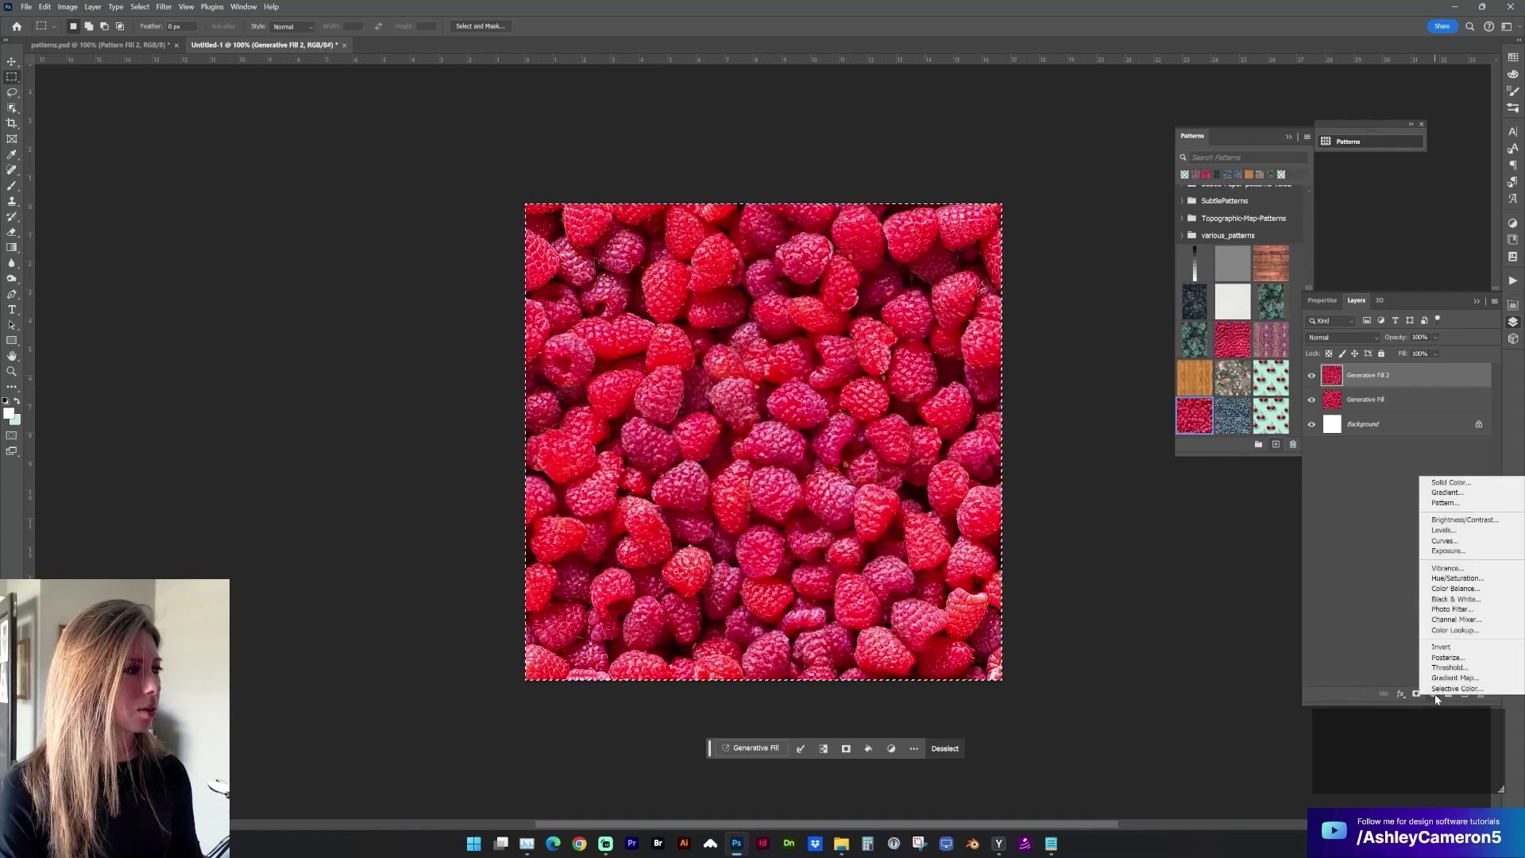
{"action": "left_click", "coordinate": [1446, 503]}
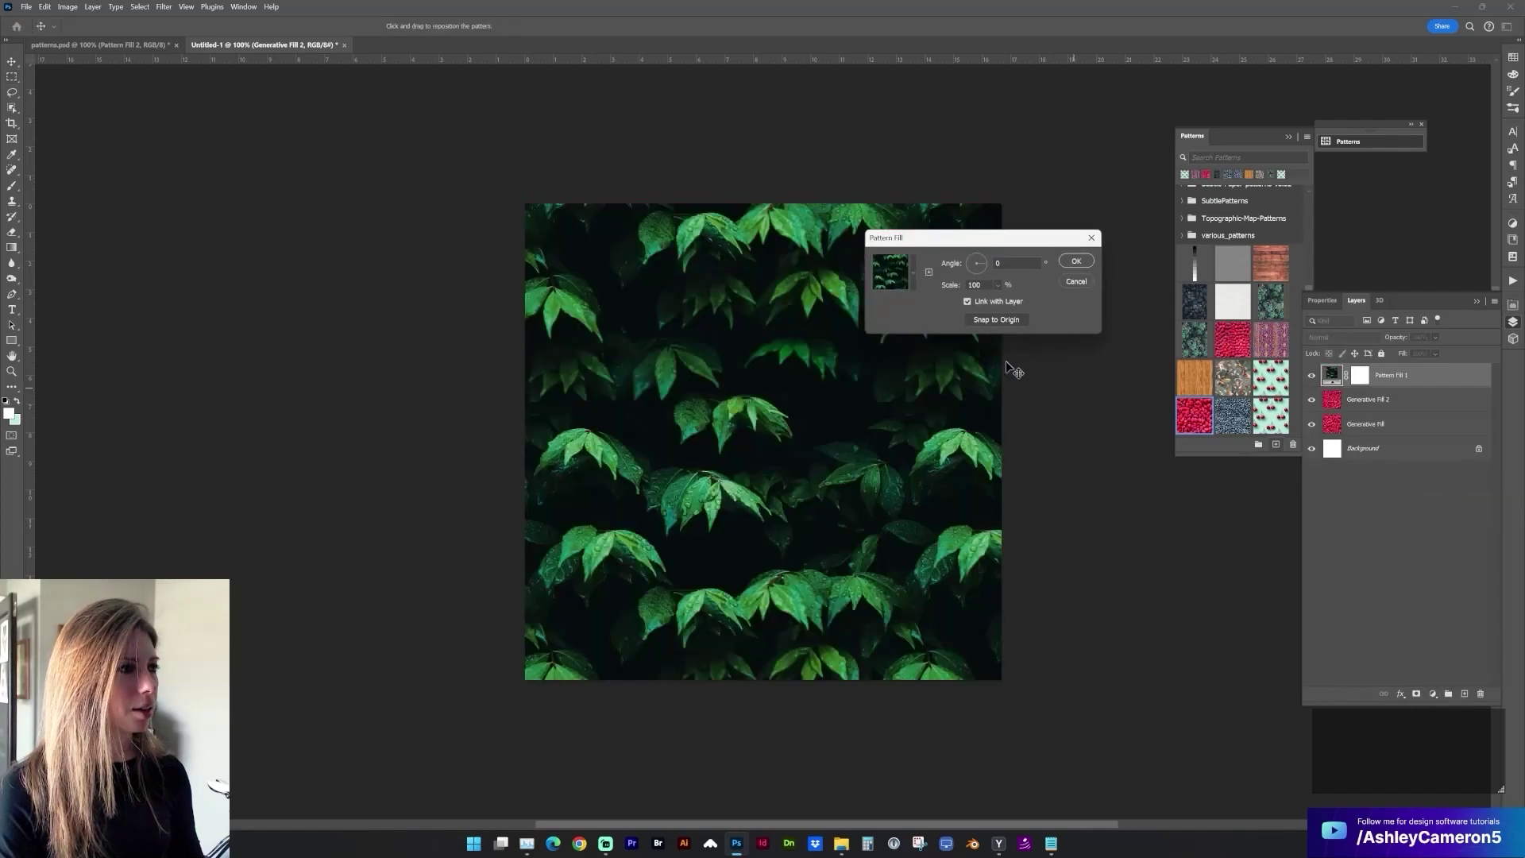
{"action": "left_click", "coordinate": [876, 278]}
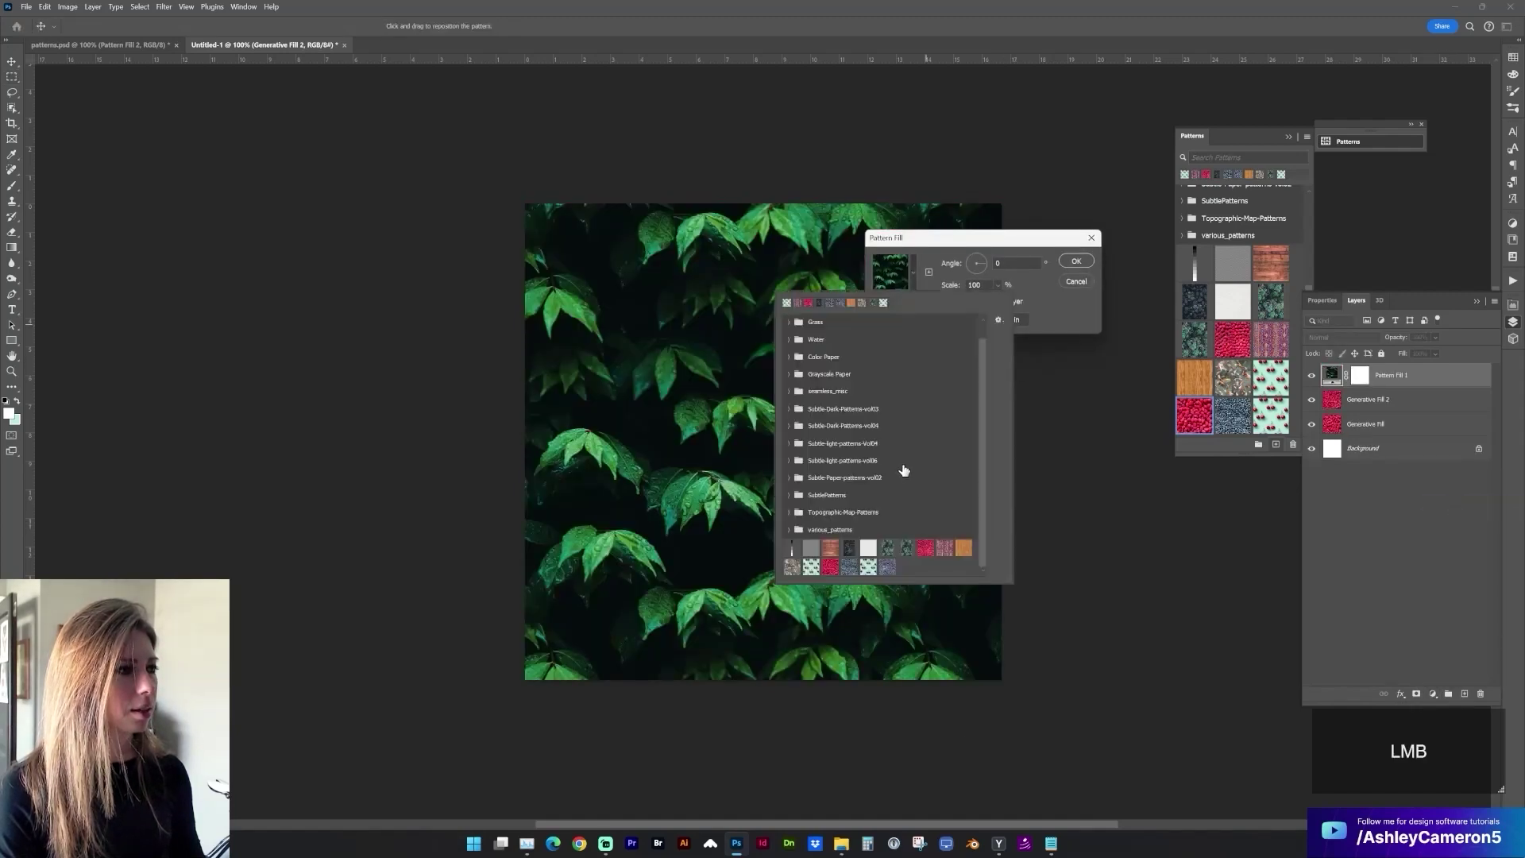
{"action": "scroll", "coordinate": [837, 568], "scroll_direction": "down", "scroll_amount": 1}
{"action": "left_click", "coordinate": [830, 567]}
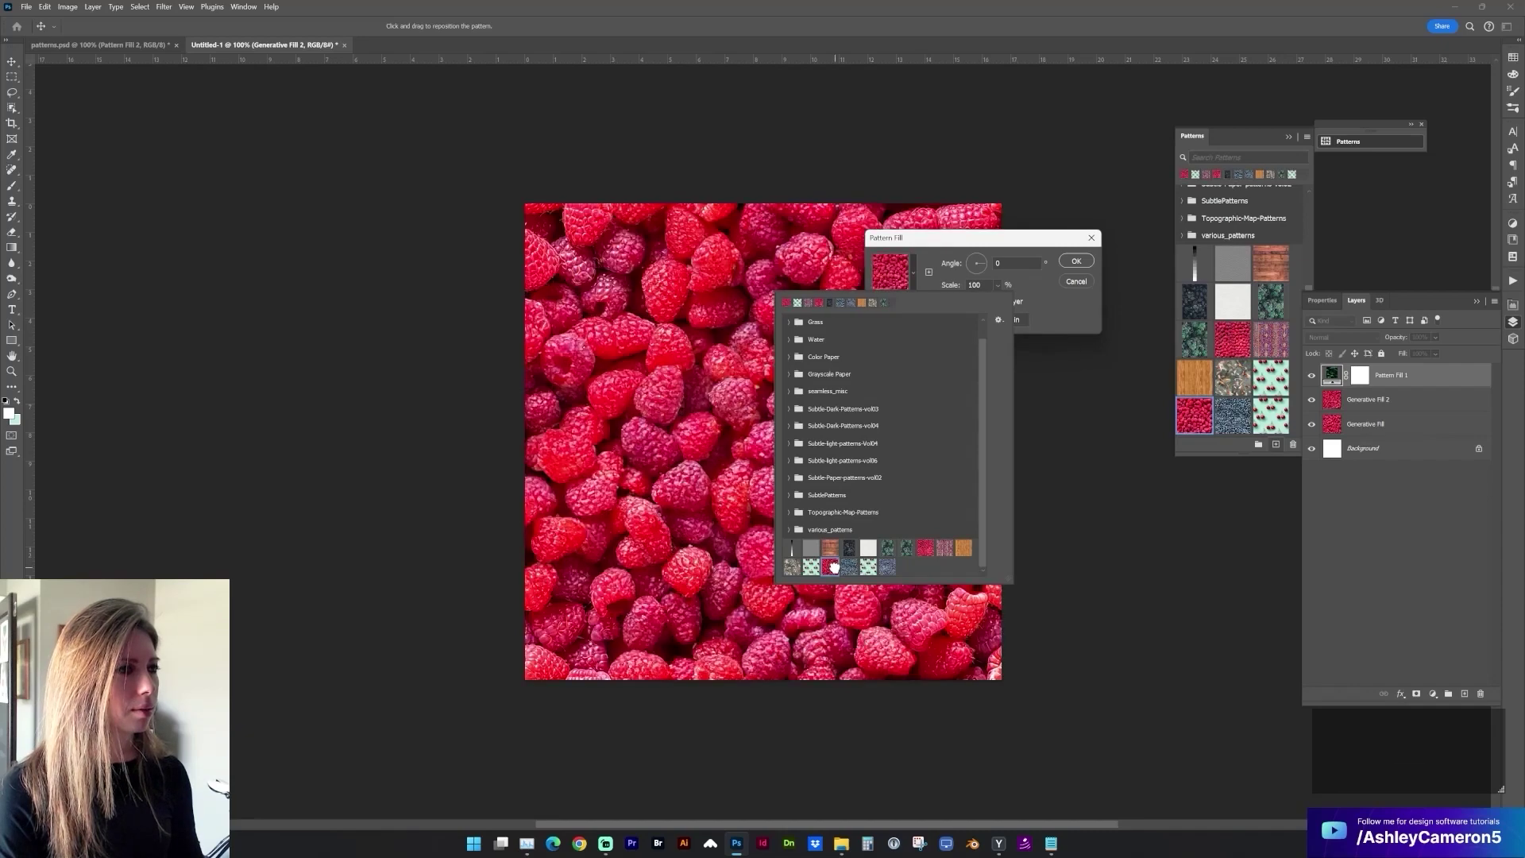
{"action": "left_click", "coordinate": [999, 285]}
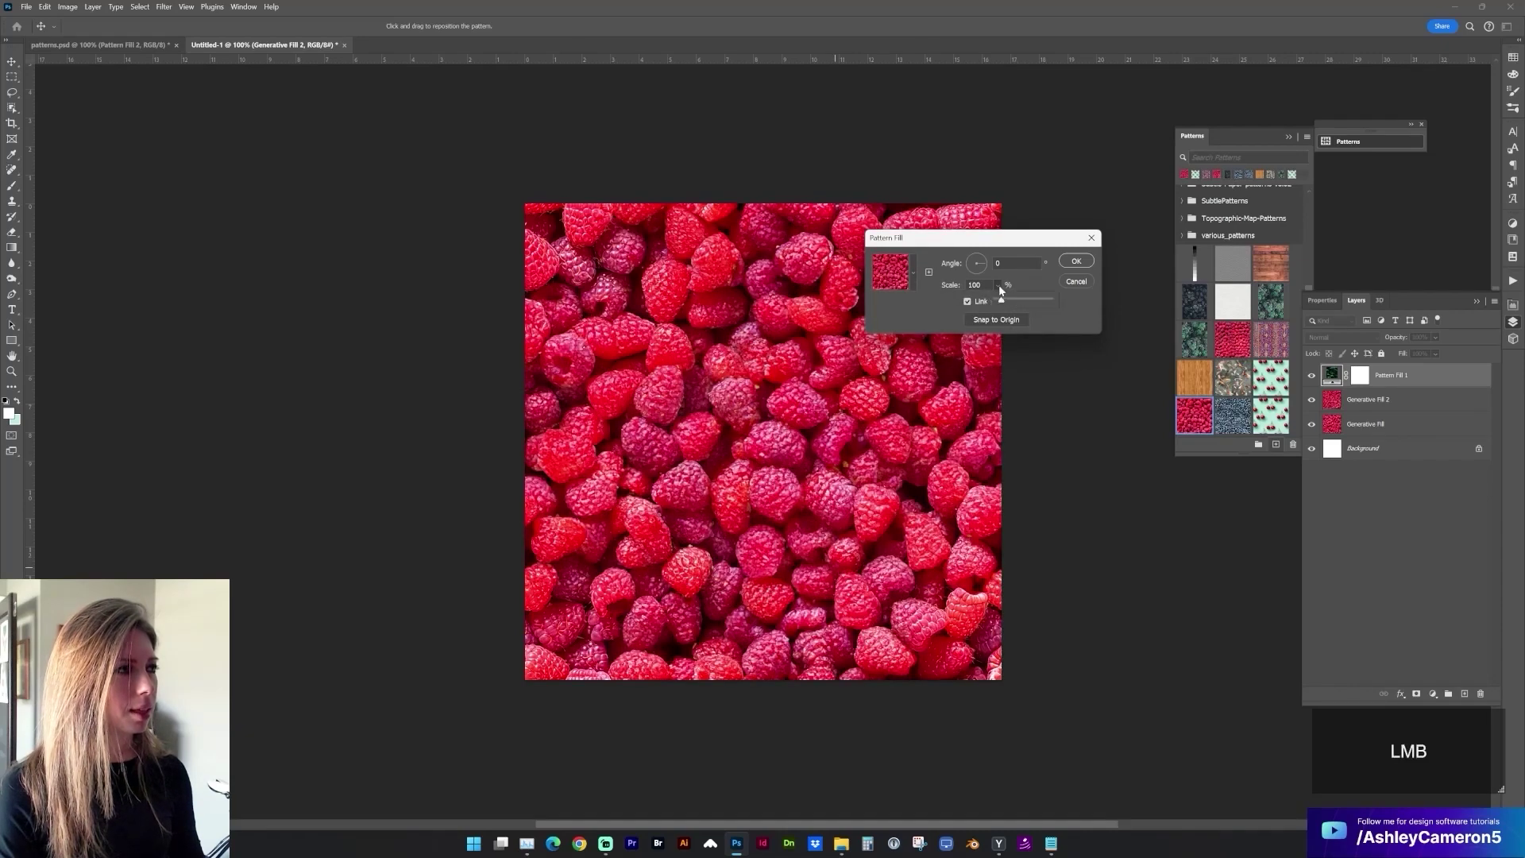
{"action": "left_click_drag", "start_coordinate": [1000, 307], "coordinate": [1001, 307]}
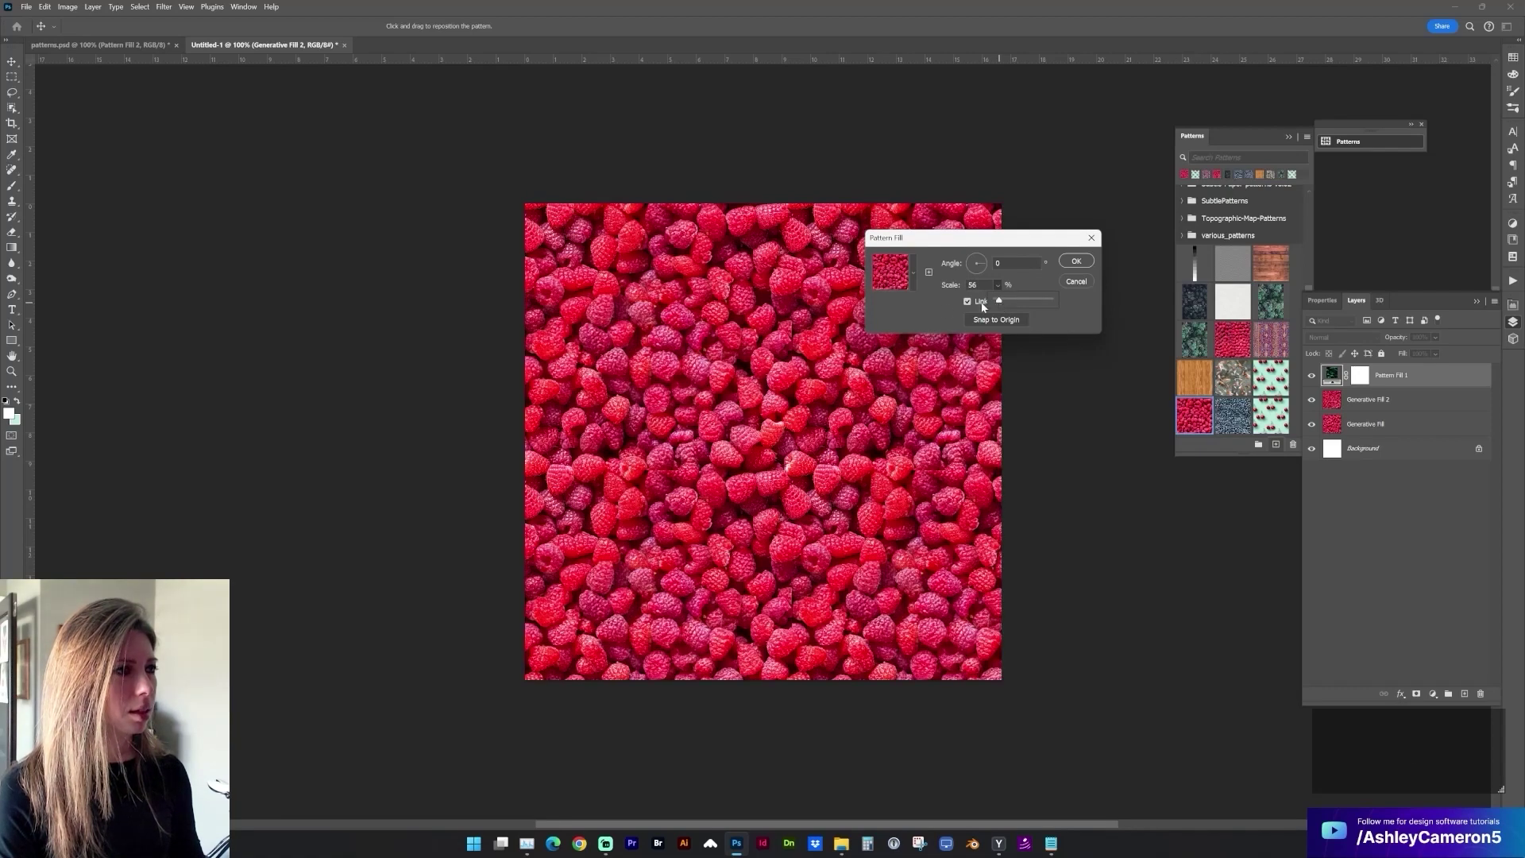
{"action": "left_click", "coordinate": [1075, 261]}
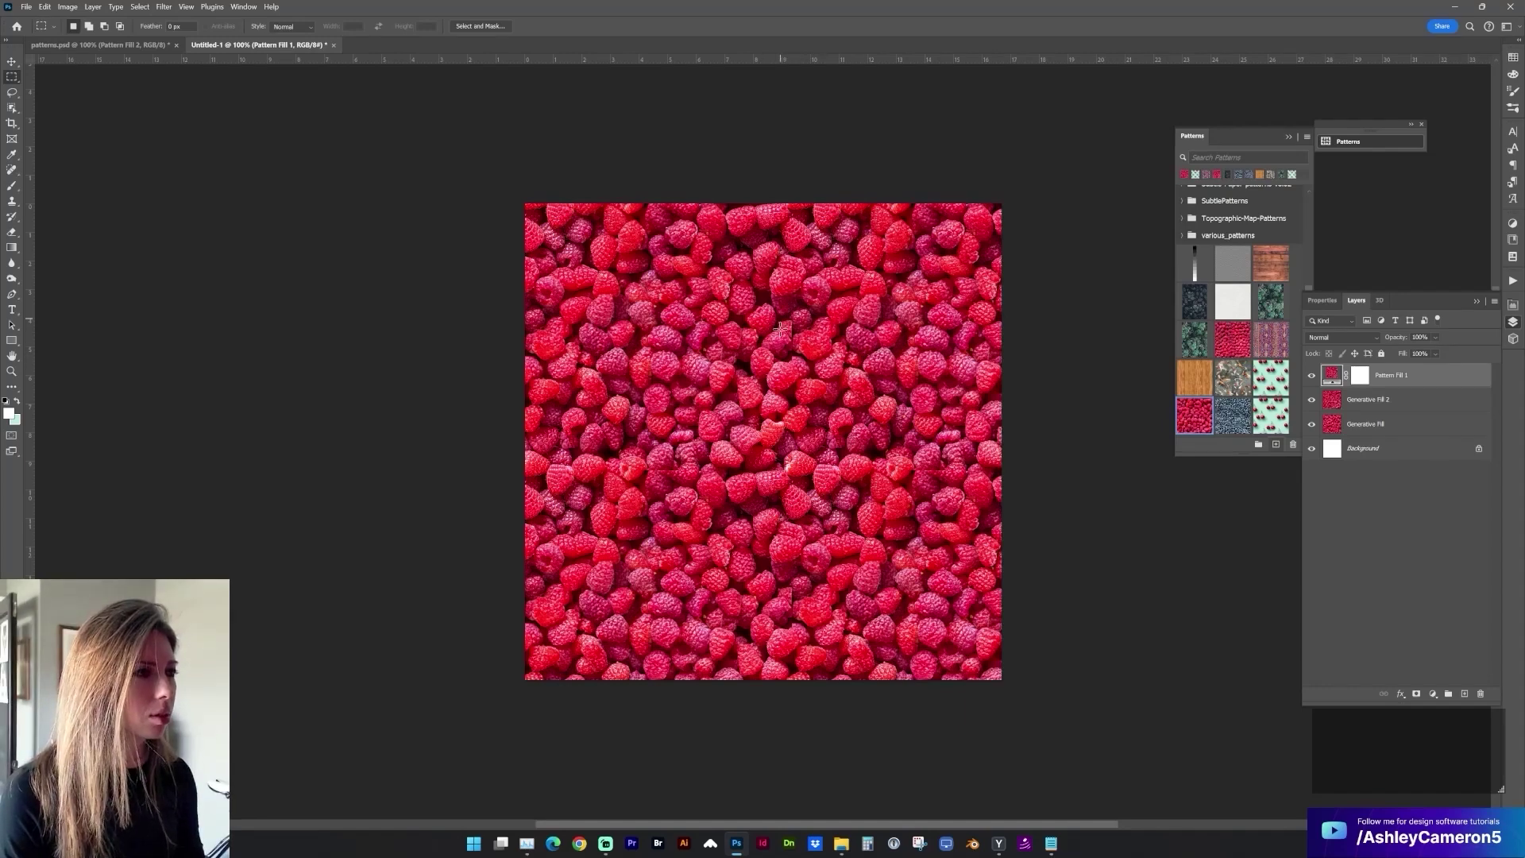
Compare the tiled fill with the original raspberries, leaving Pattern Fill 1 hidden.
{"action": "left_click", "coordinate": [1312, 375]}
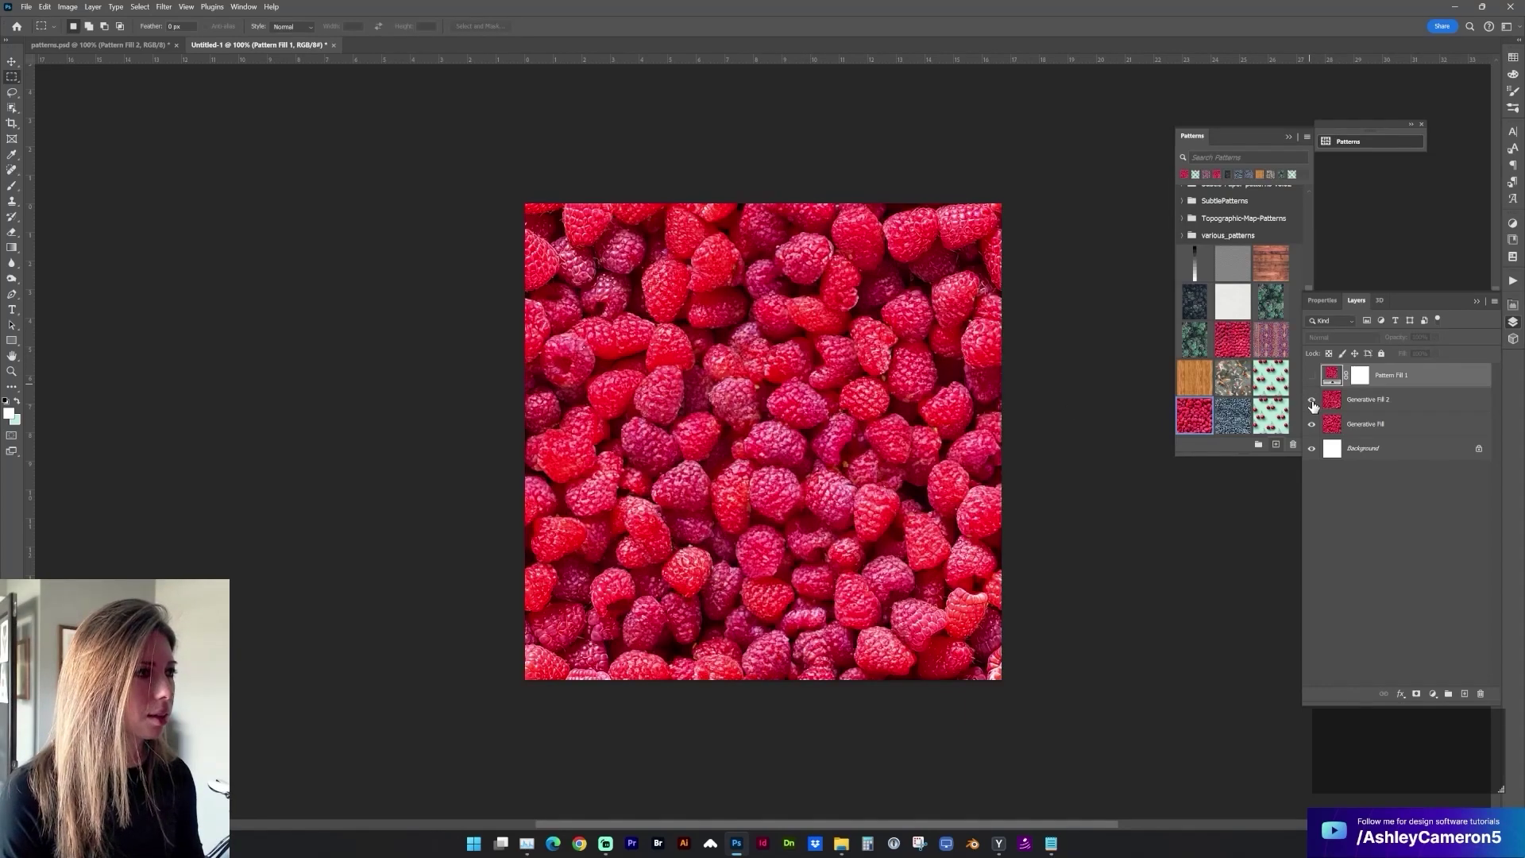
{"action": "left_click", "coordinate": [1311, 375]}
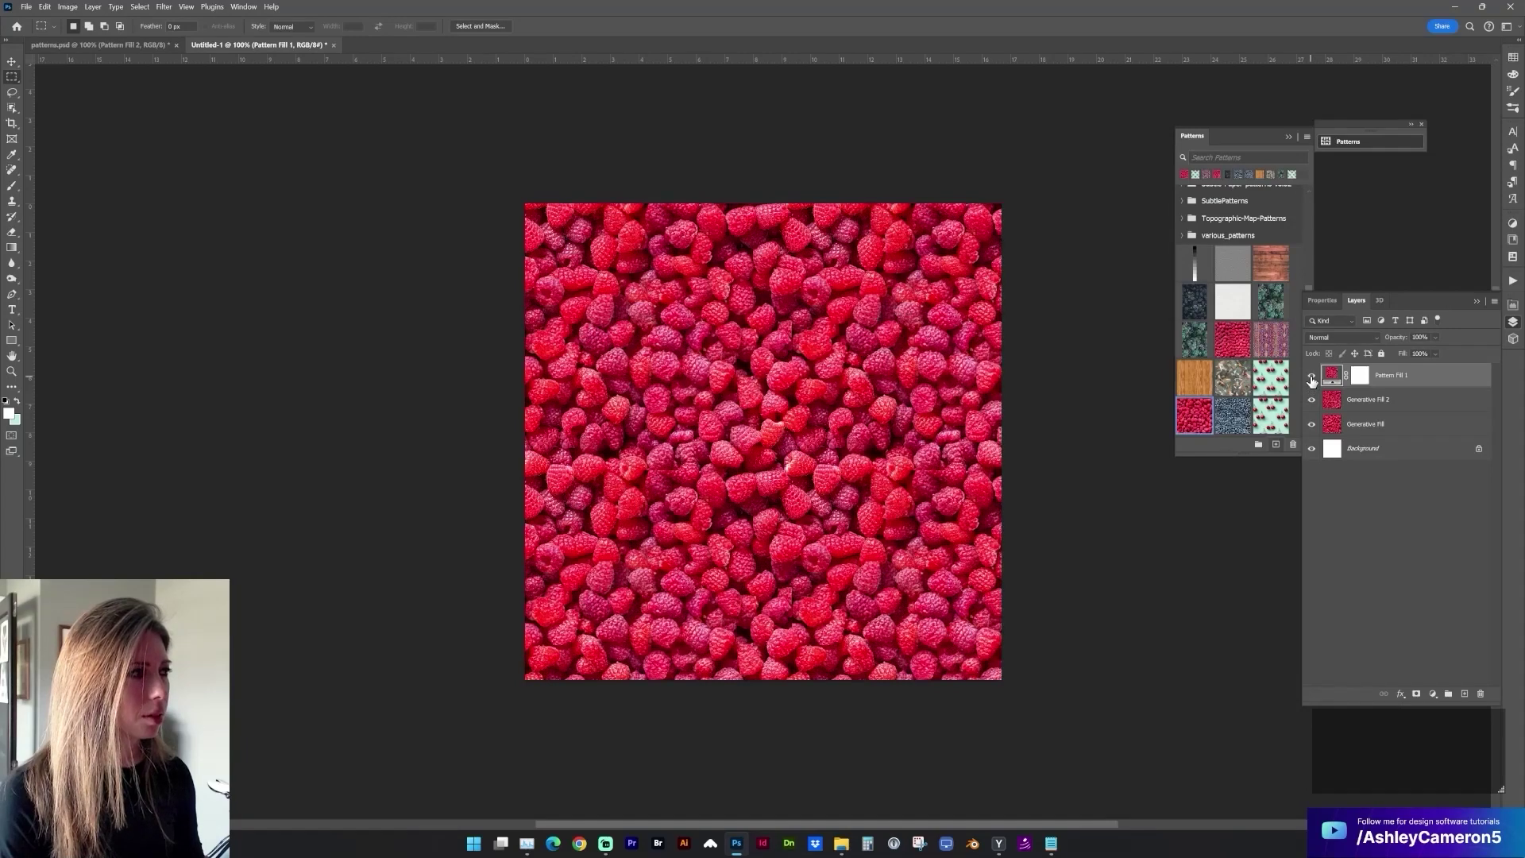
{"action": "left_click", "coordinate": [1312, 375]}
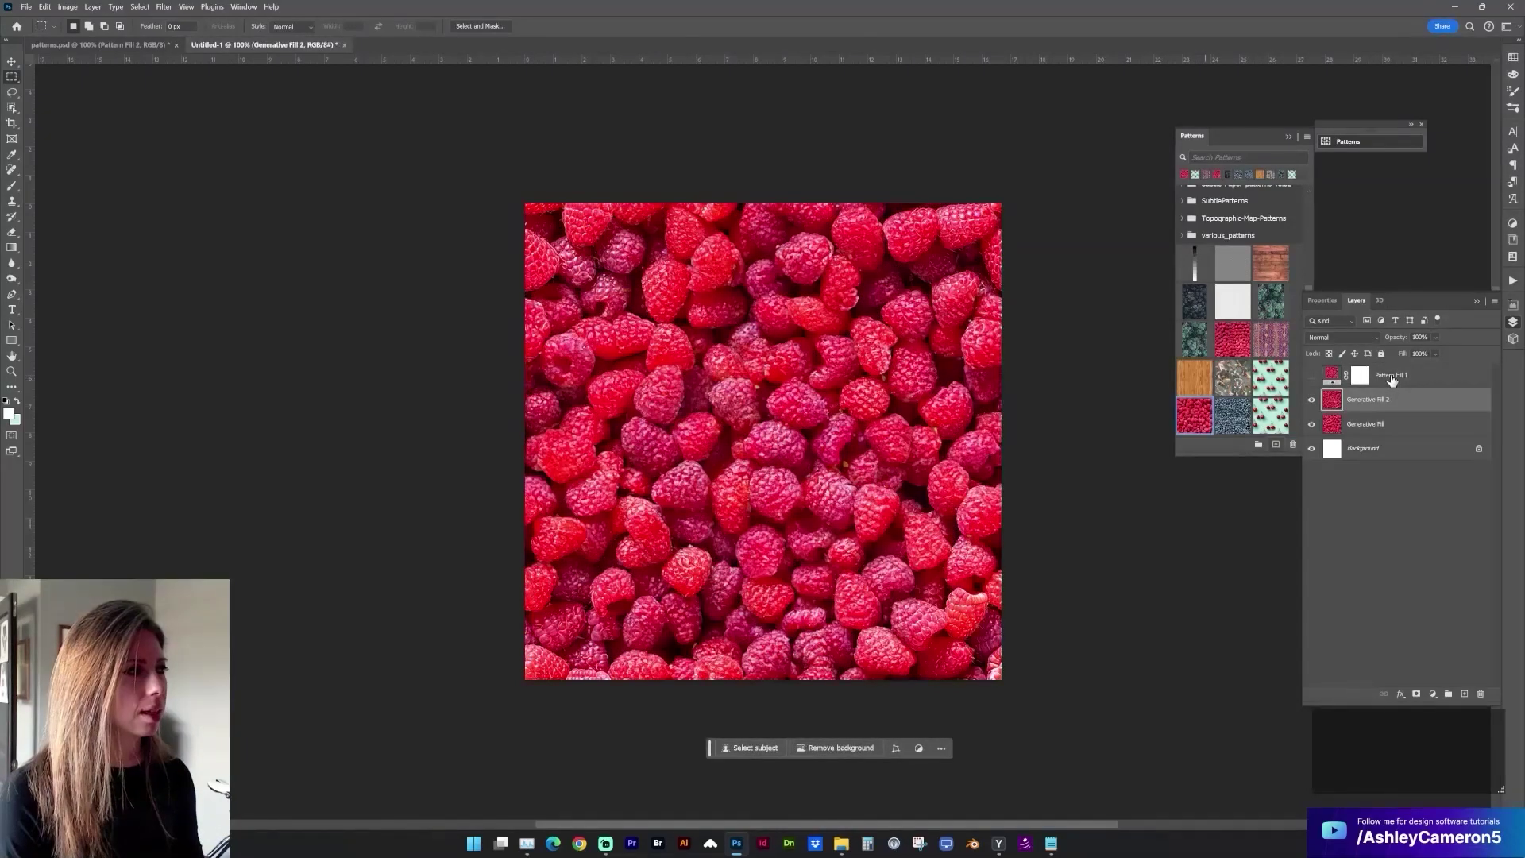
Scale the placed dark stone photo from its centre until it covers the whole canvas.
{"action": "mouse_move", "coordinate": [843, 848]}
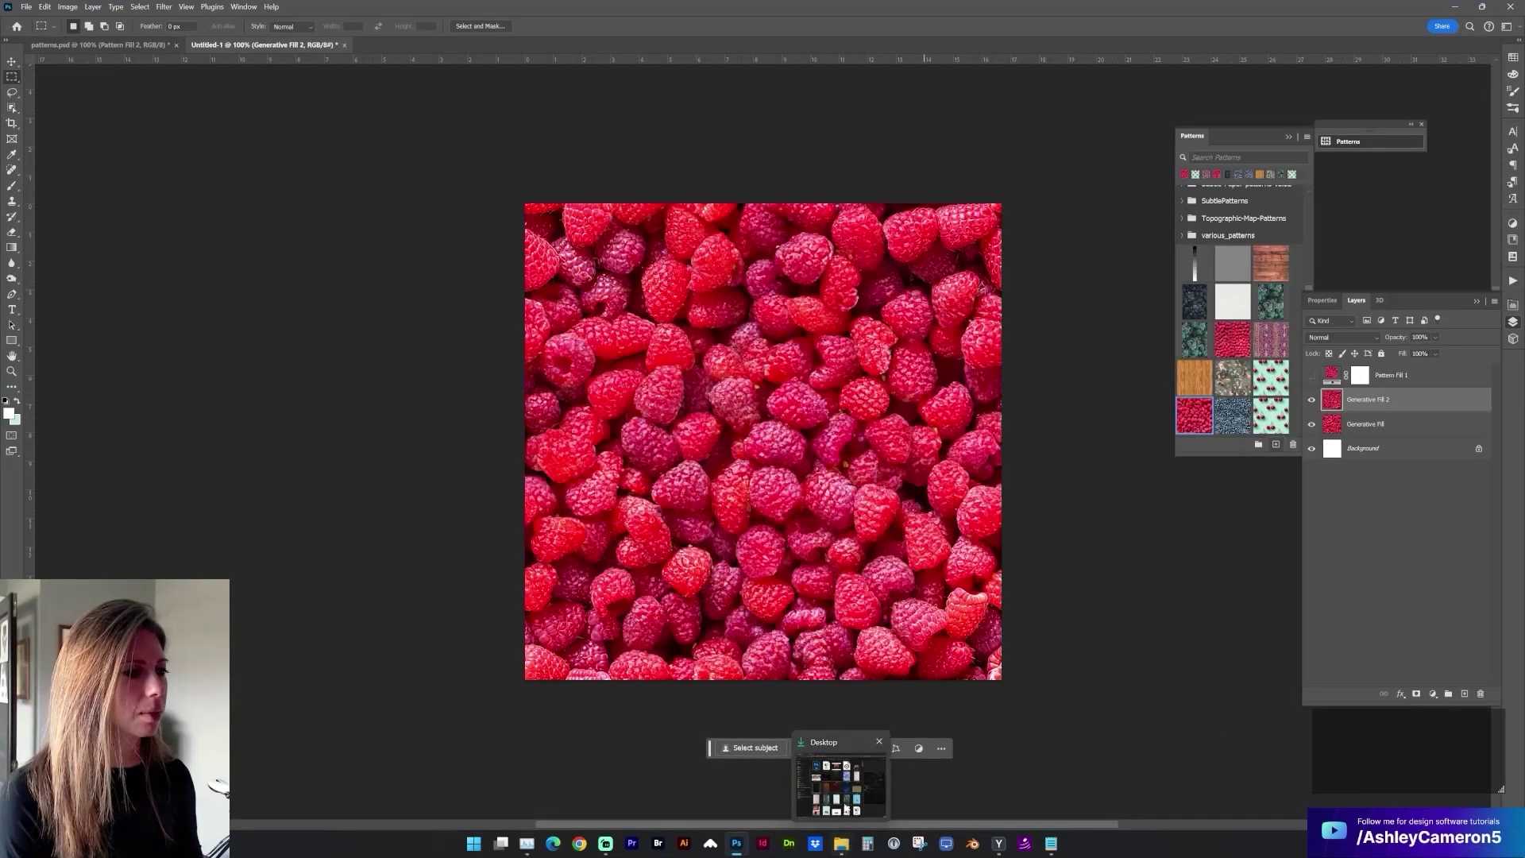
{"action": "left_click", "coordinate": [842, 774]}
{"action": "left_click", "coordinate": [244, 440]}
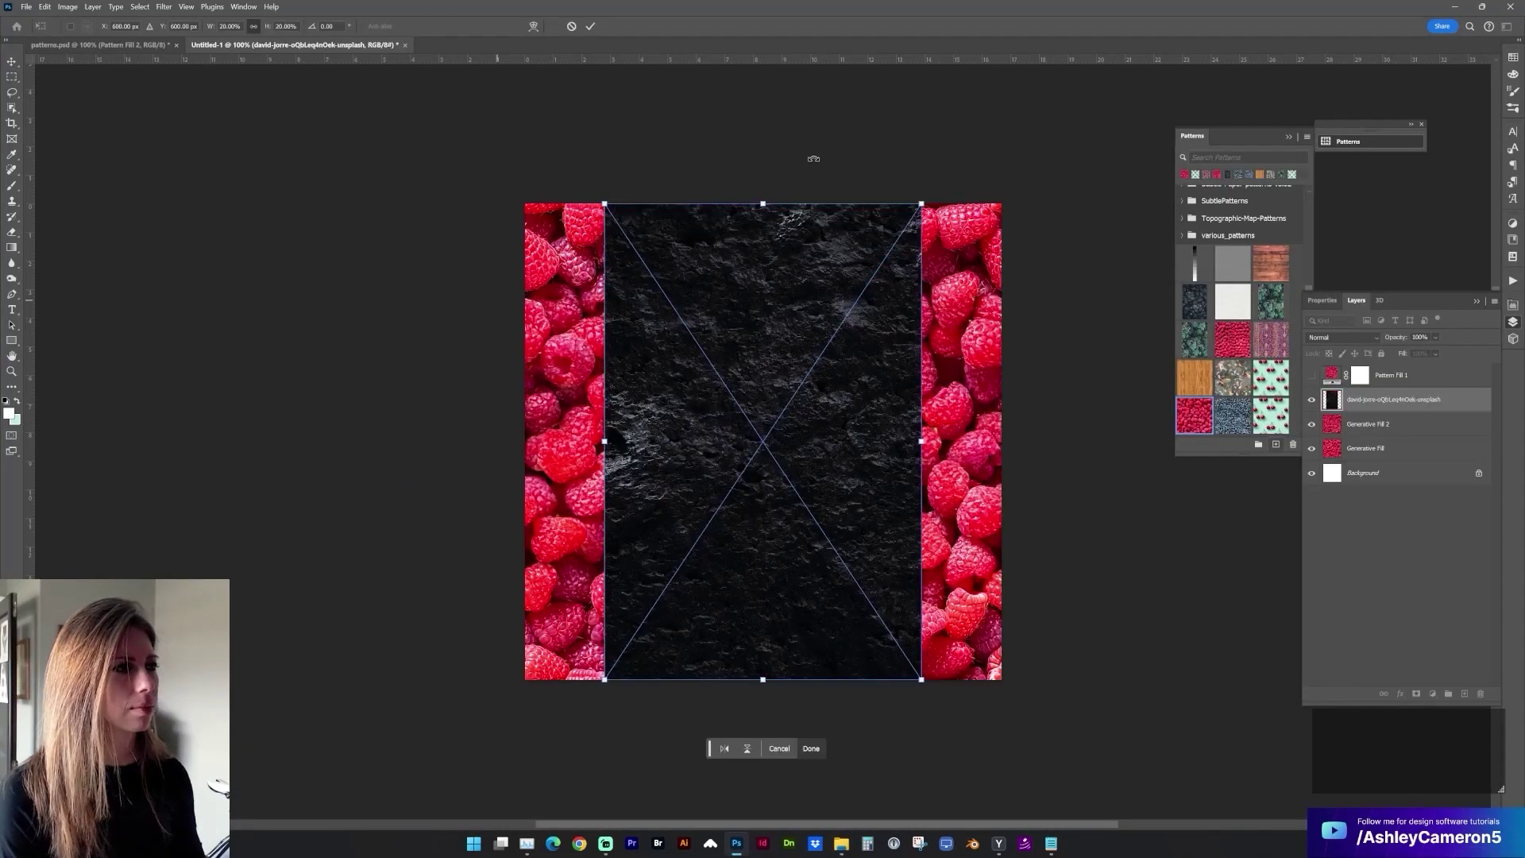
{"action": "key", "text": "alt"}
{"action": "left_click_drag", "start_coordinate": [928, 201], "coordinate": [1018, 84]}
{"action": "key", "text": "Return"}
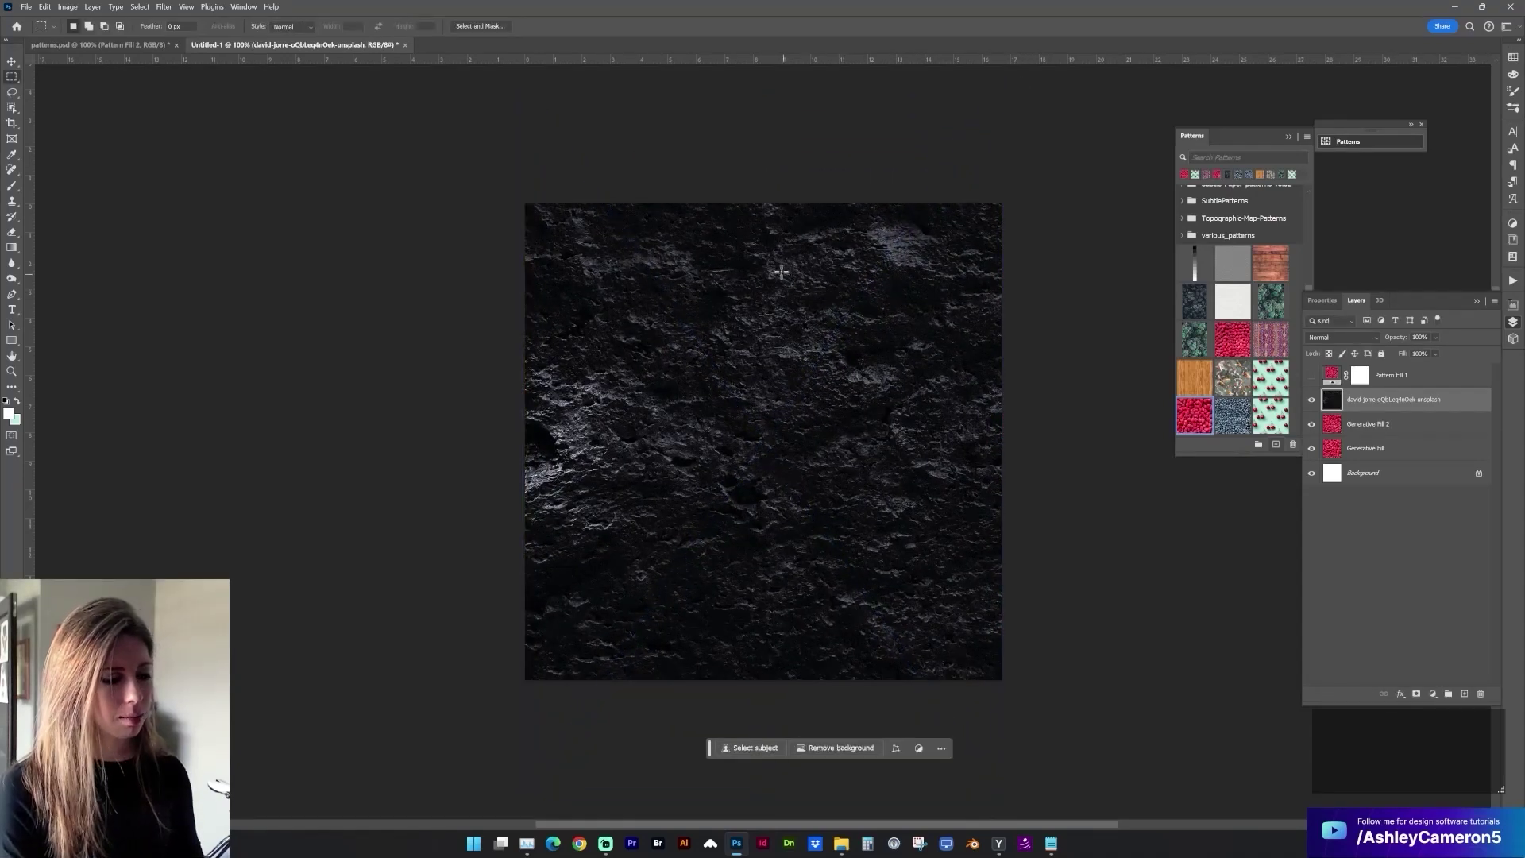
Crop the document to the canvas, trimming the stone image's overhang.
{"action": "key", "text": "c"}
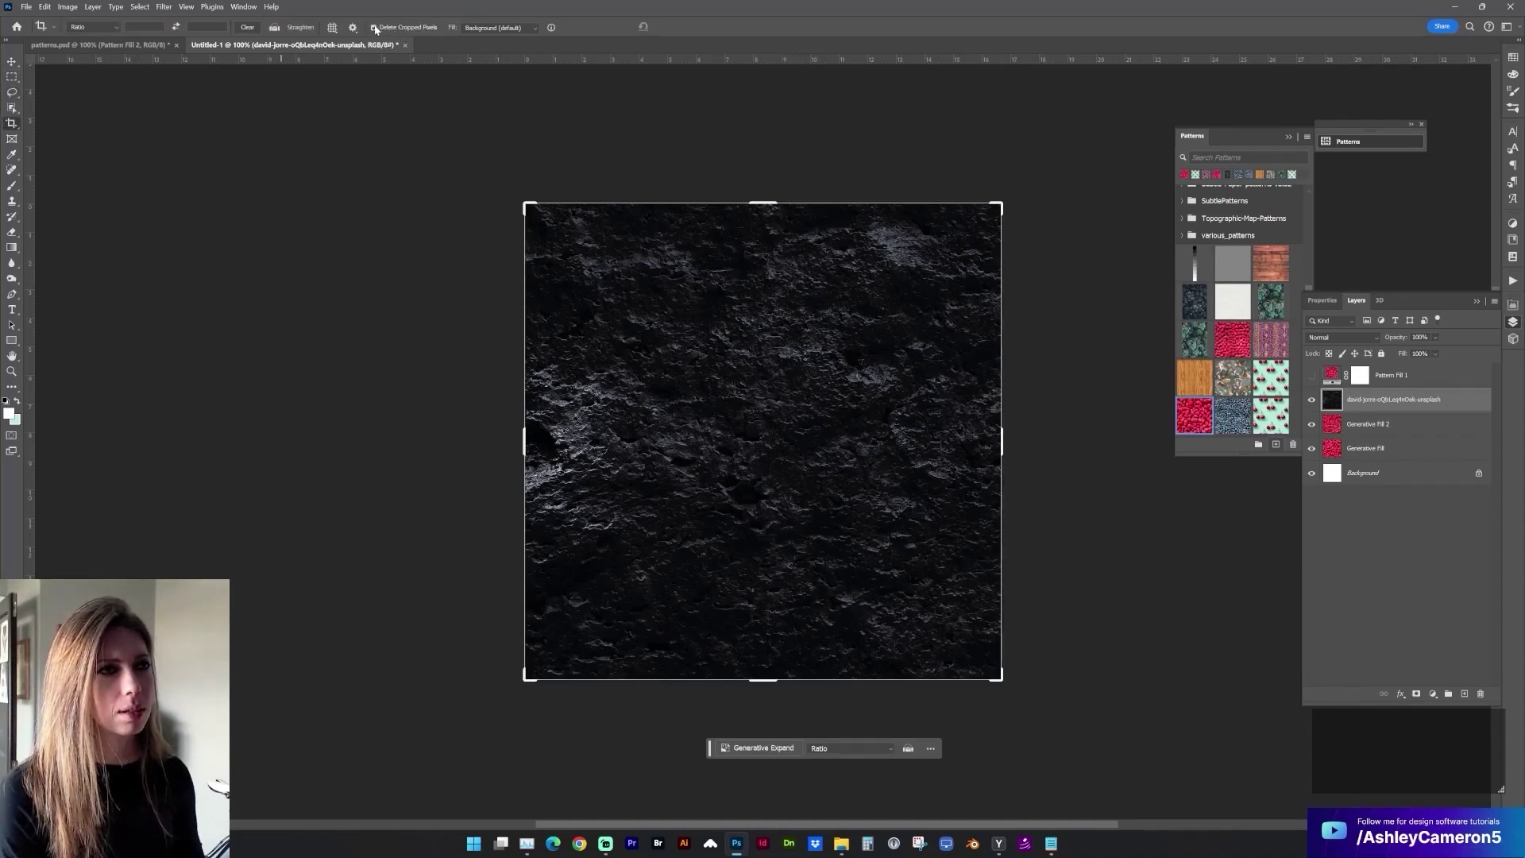
{"action": "left_click", "coordinate": [406, 17]}
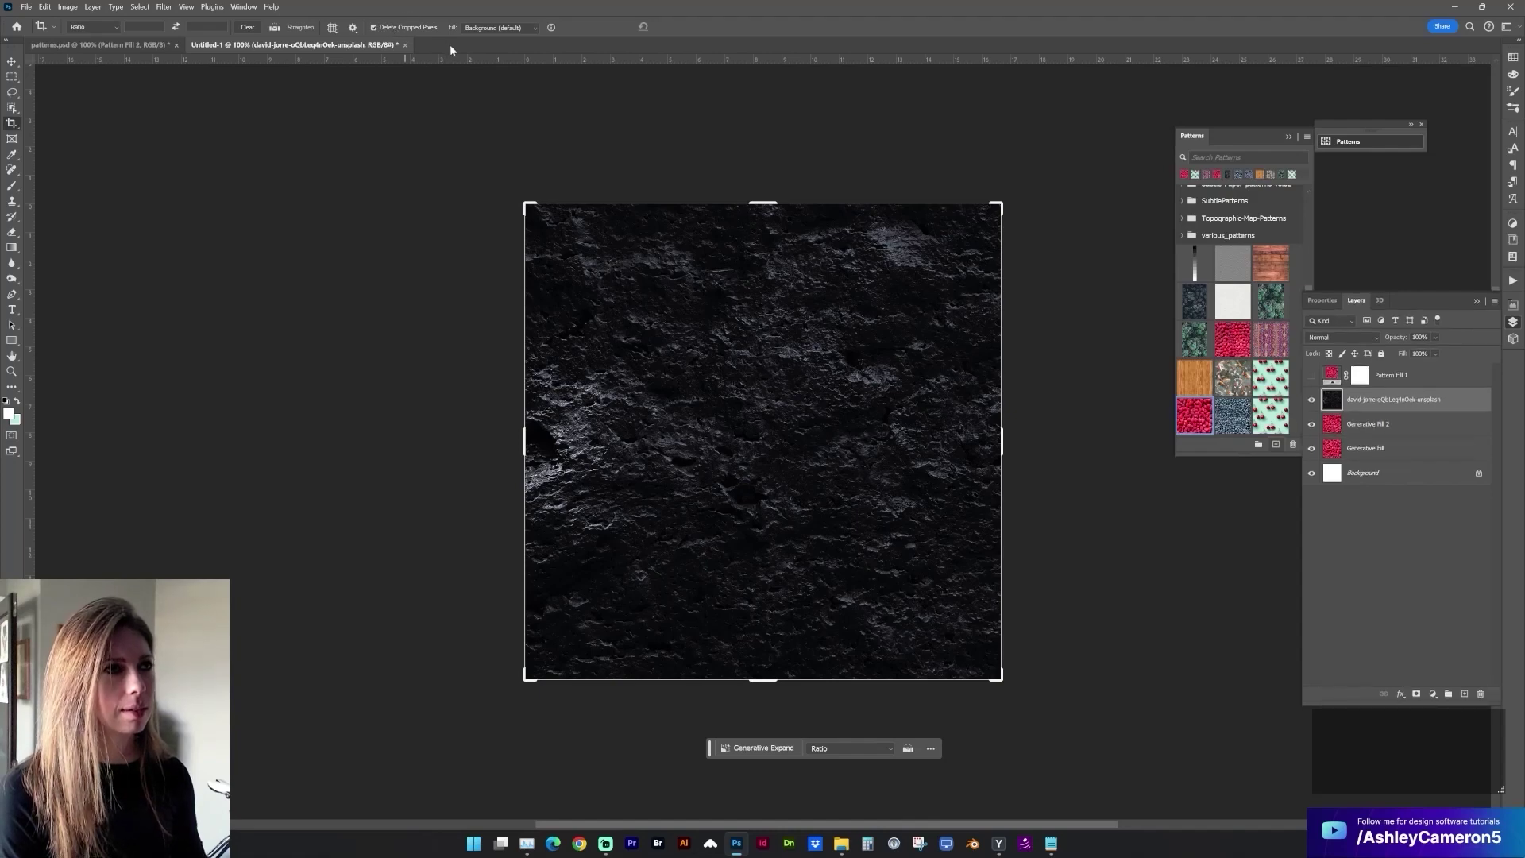
{"action": "key", "text": "Return"}
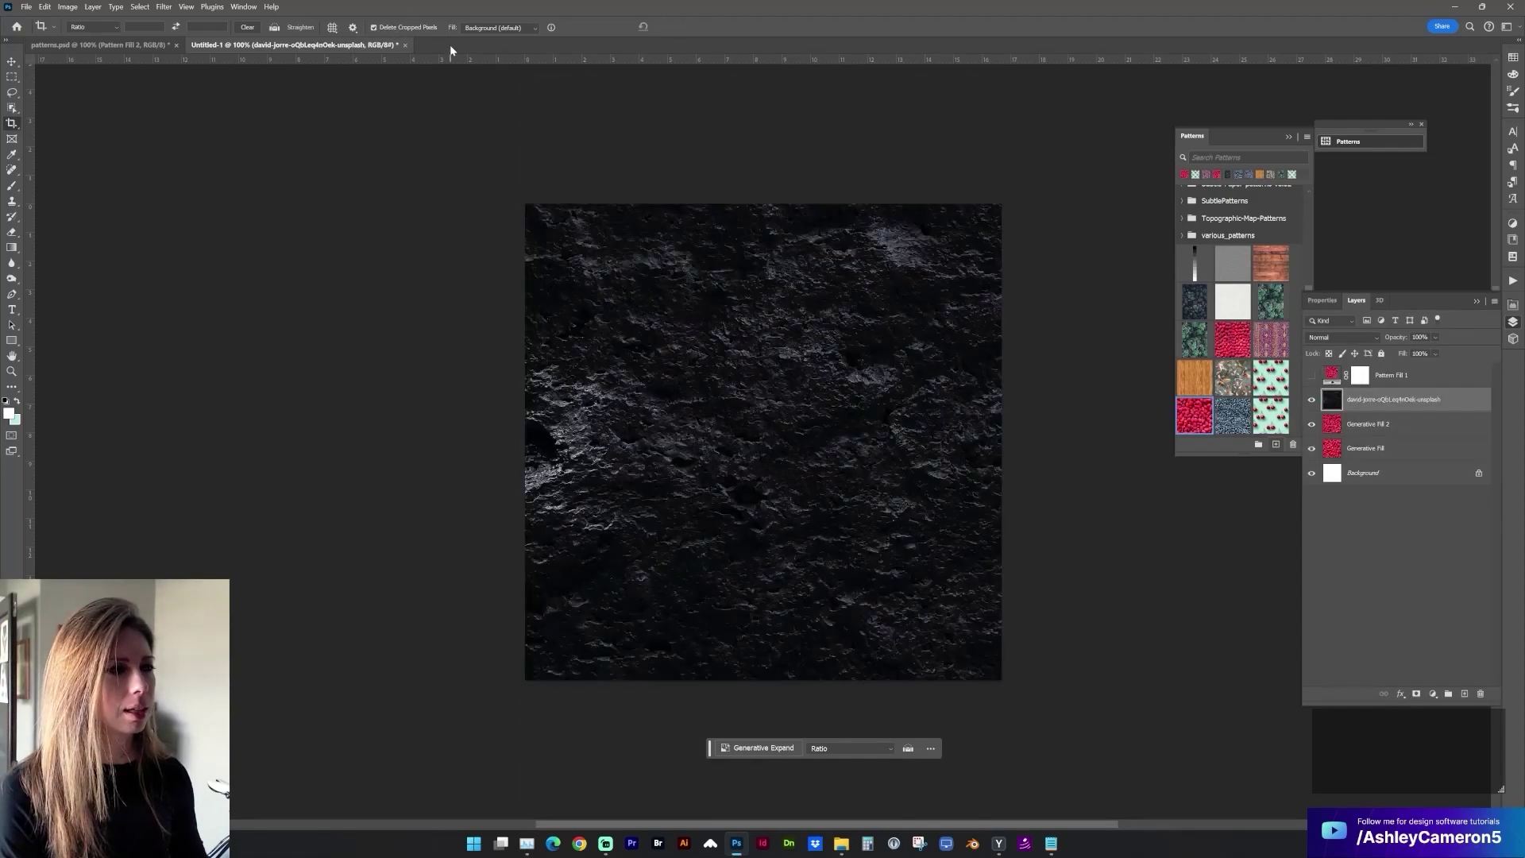
{"action": "key", "text": "v"}
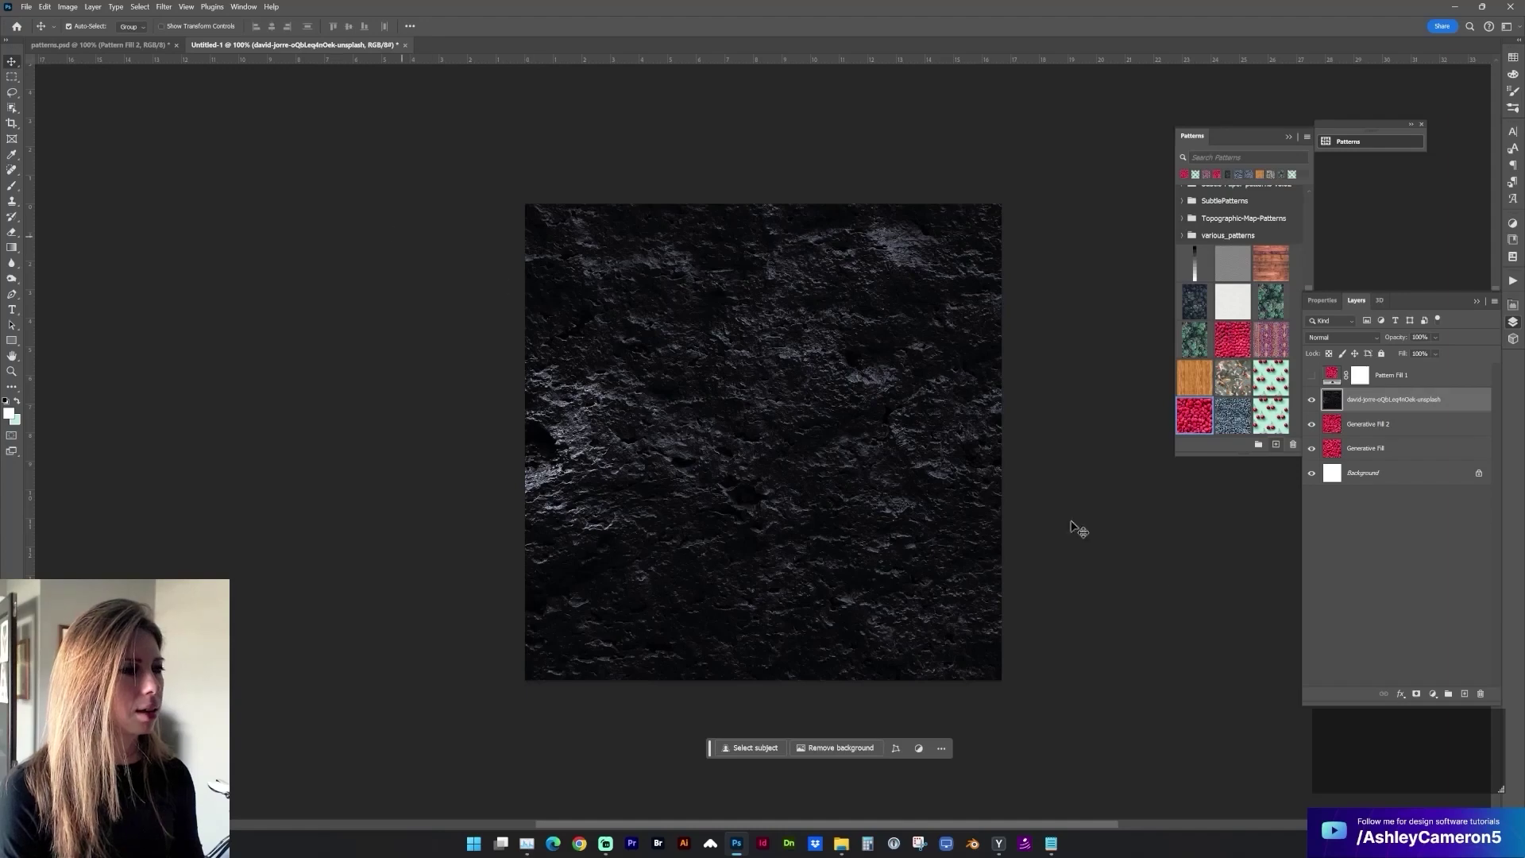
Duplicate the stone layer and apply Filter > Offset to the copy to expose its seams.
{"action": "key", "text": "ctrl+j"}
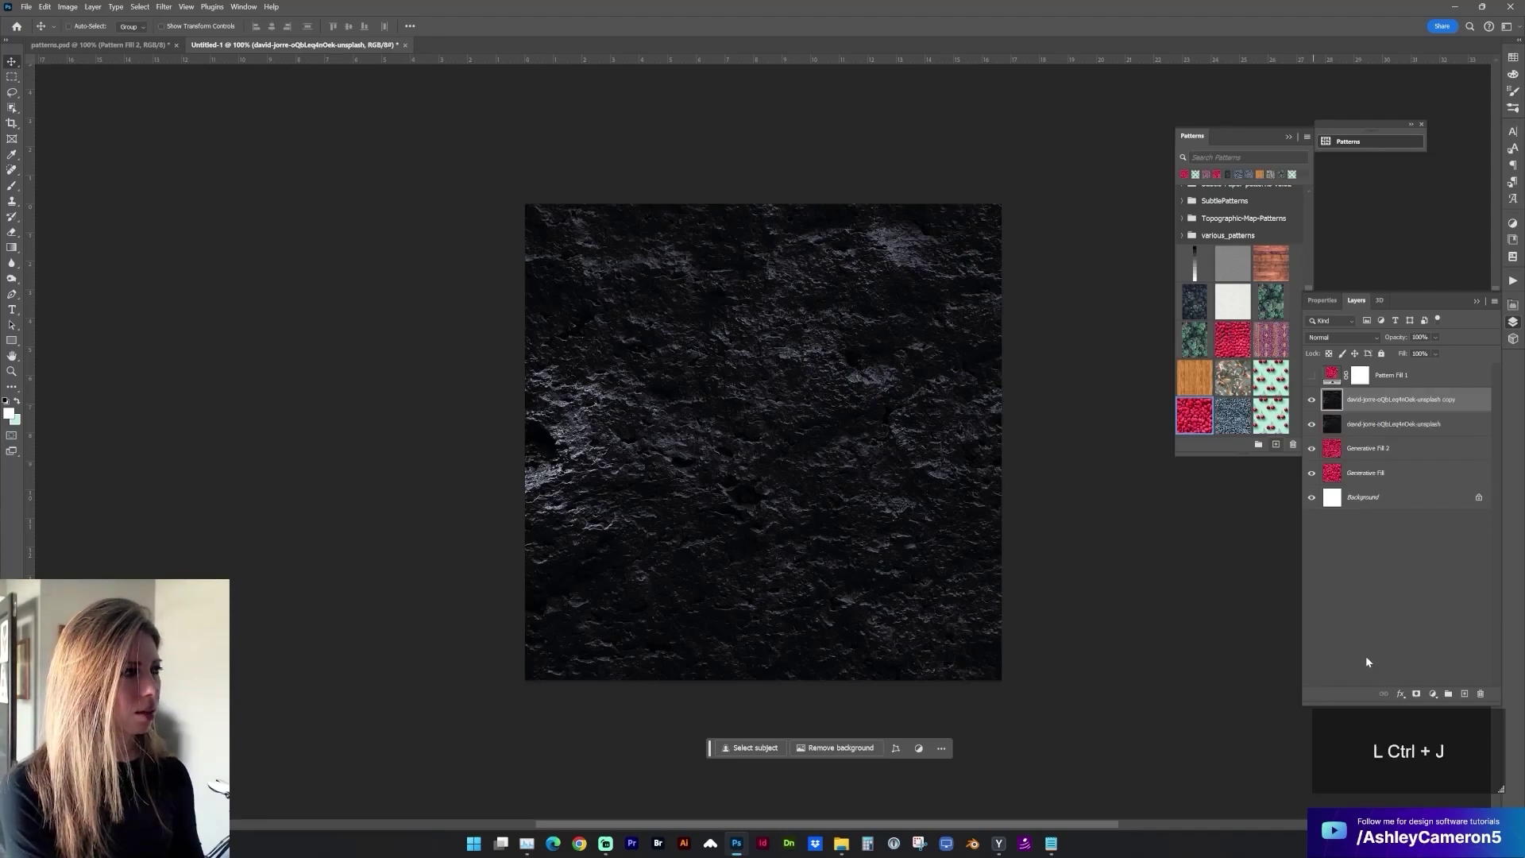
{"action": "left_click", "coordinate": [163, 8]}
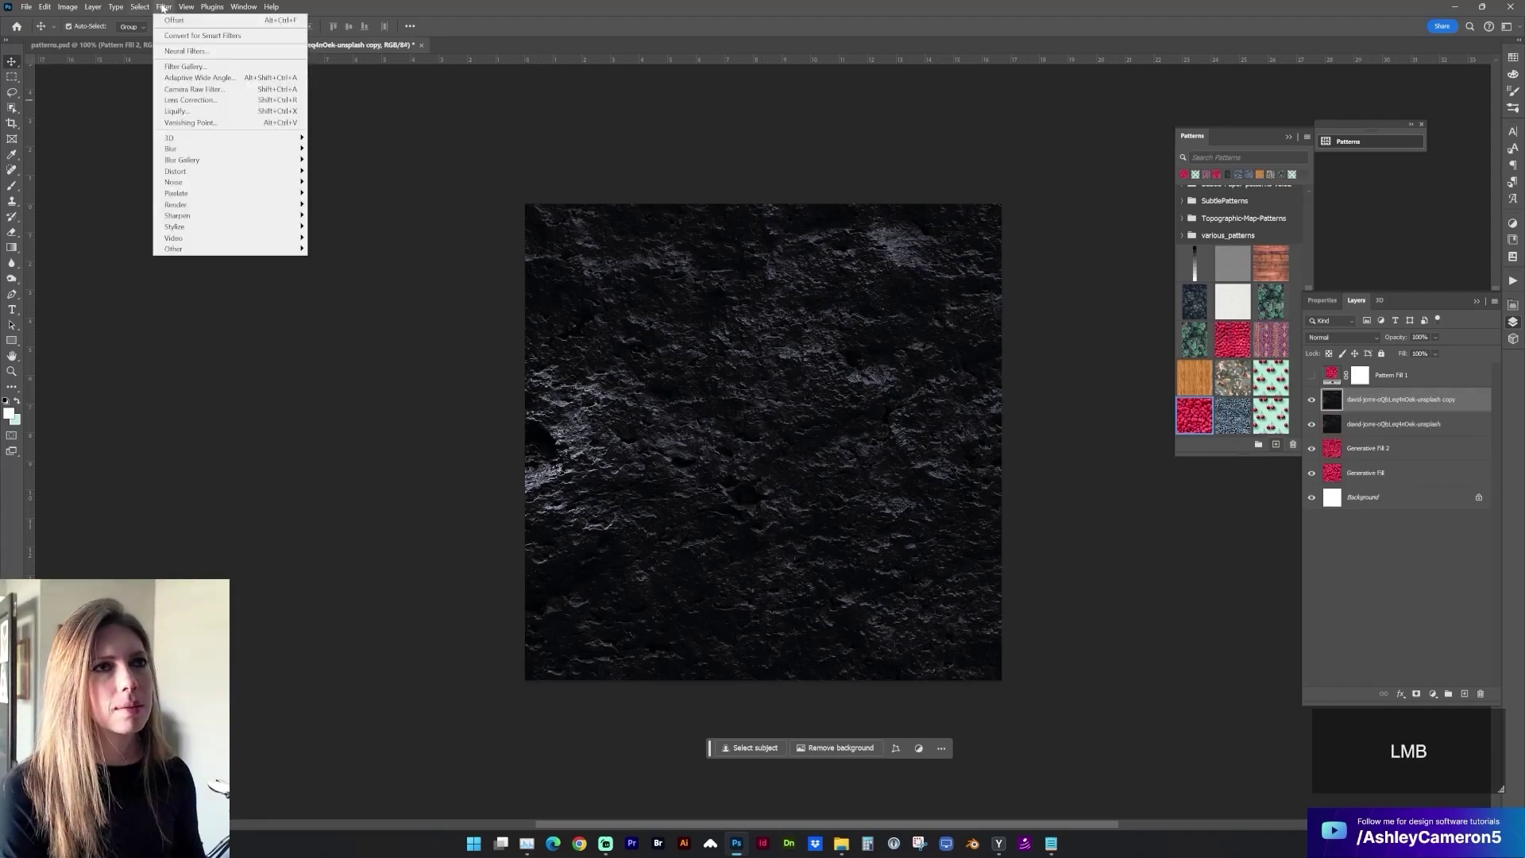
{"action": "left_click", "coordinate": [167, 19]}
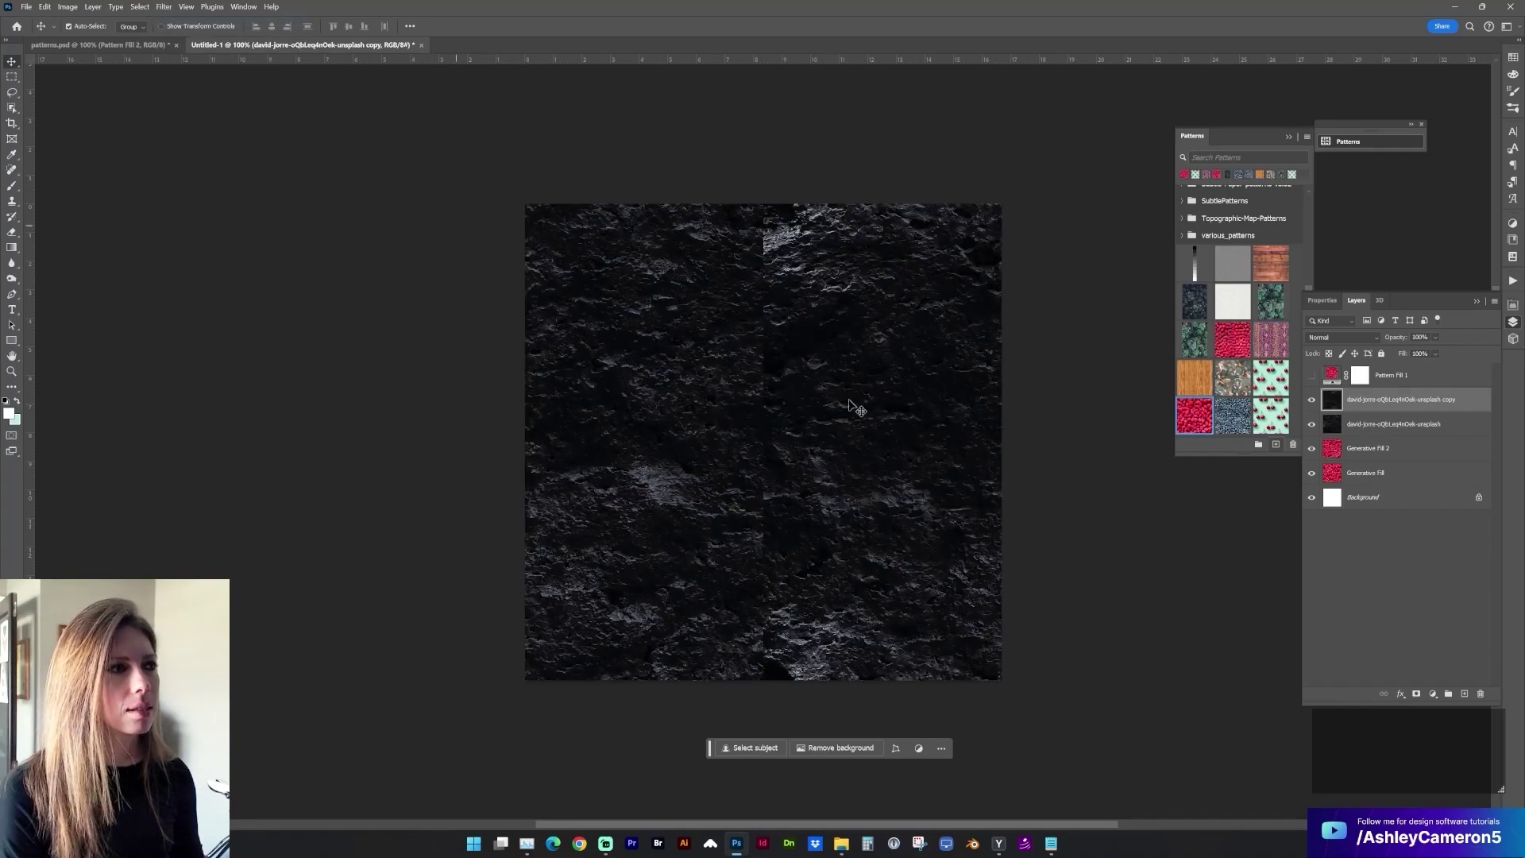
Mask the offset copy, paint out the seam near the top, and select both stone layers.
{"action": "left_click", "coordinate": [1411, 693]}
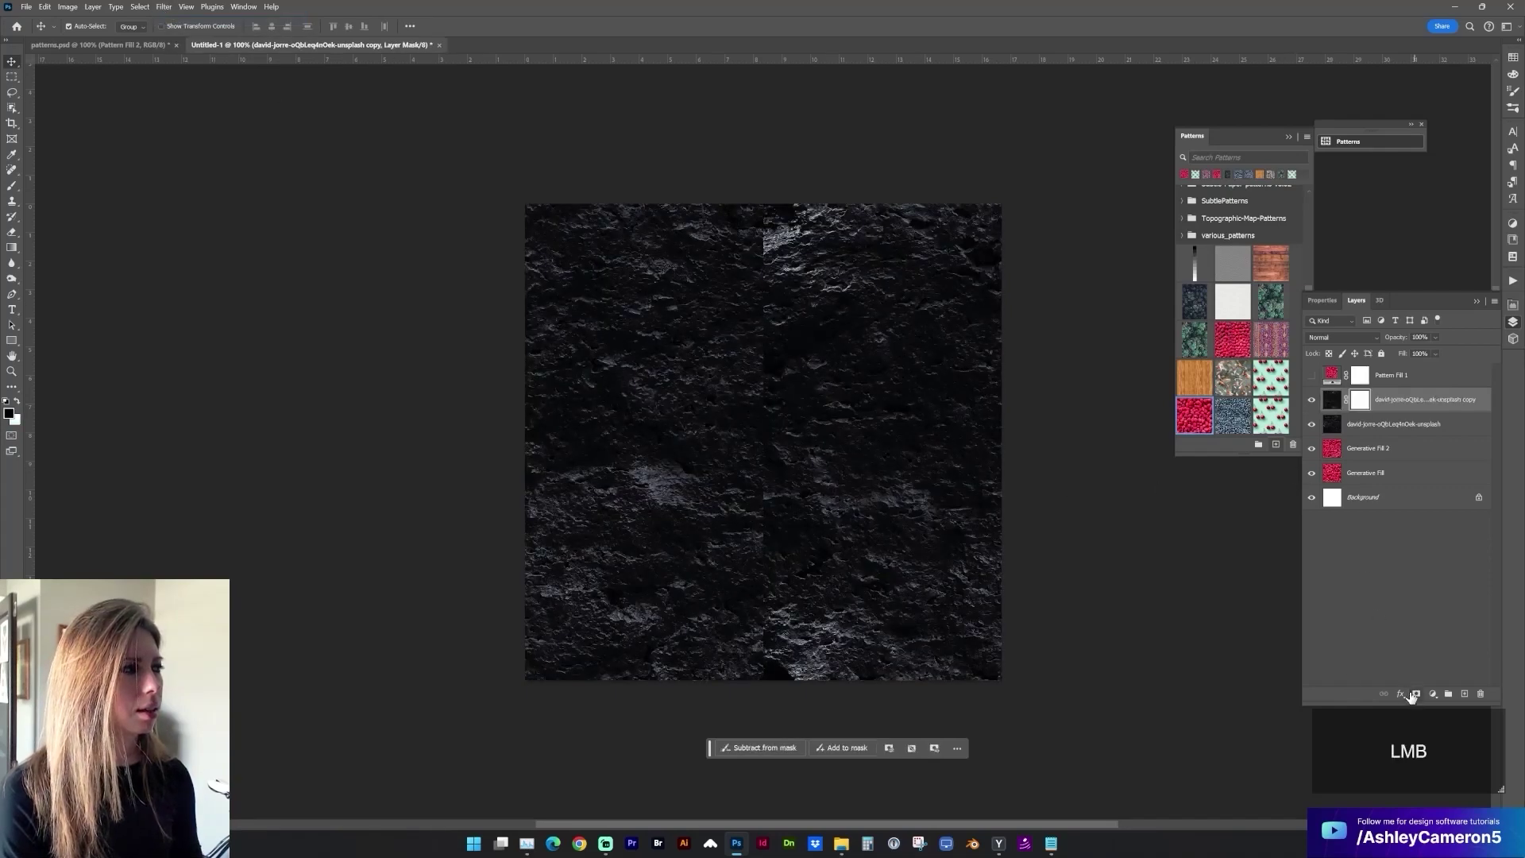
{"action": "key", "text": "b"}
{"action": "key", "text": "bracketleft"}
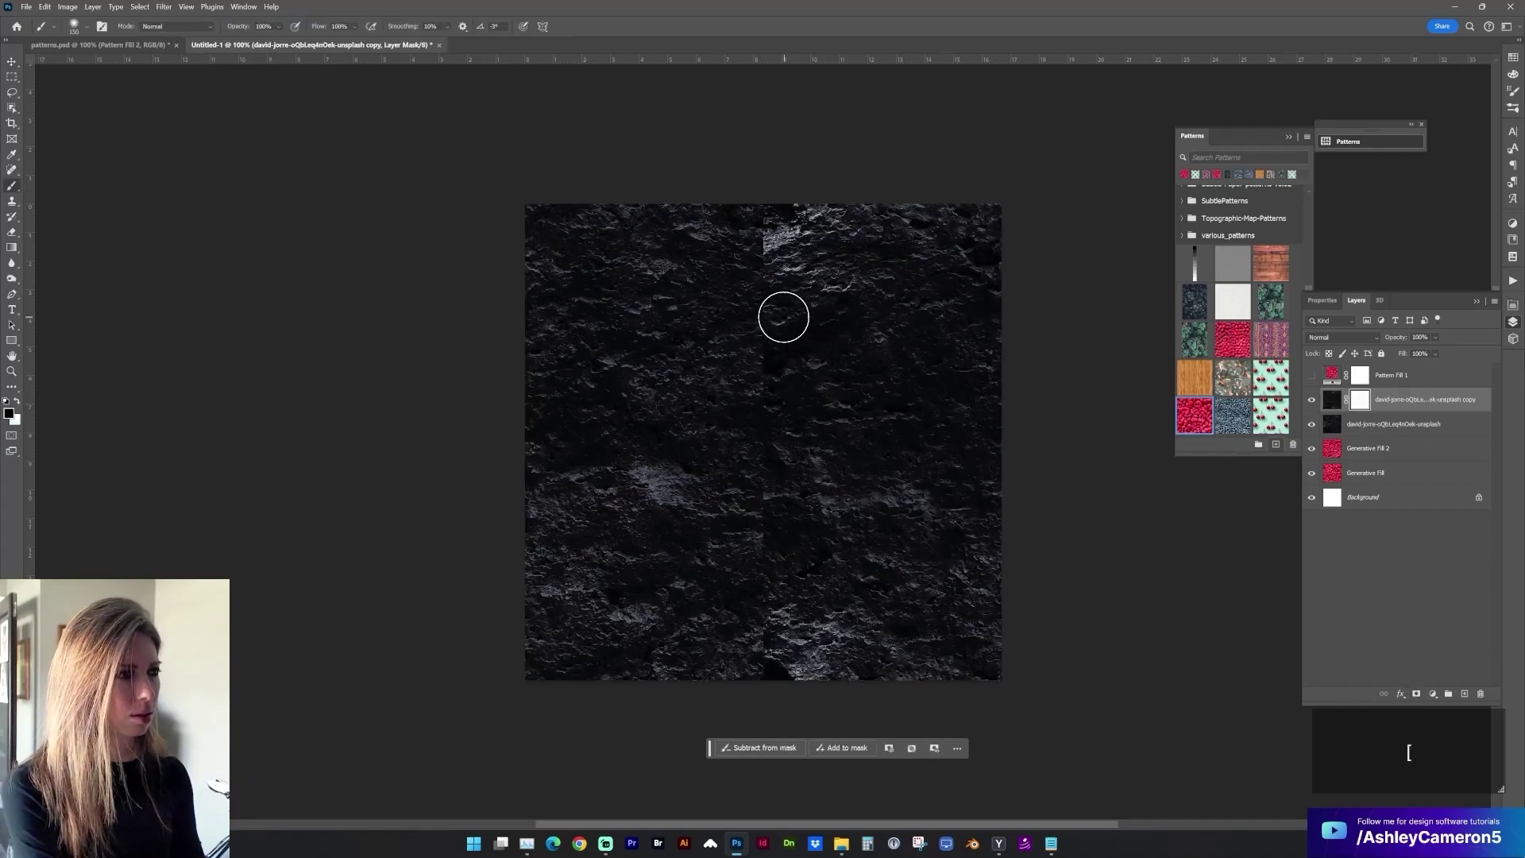
{"action": "mouse_move", "coordinate": [783, 312]}
{"action": "left_mouse_down"}
{"action": "mouse_move", "coordinate": [757, 371]}
{"action": "mouse_move", "coordinate": [762, 202]}
{"action": "mouse_move", "coordinate": [740, 240]}
{"action": "mouse_move", "coordinate": [788, 507]}
{"action": "mouse_move", "coordinate": [759, 681]}
{"action": "mouse_move", "coordinate": [961, 447]}
{"action": "left_mouse_up"}
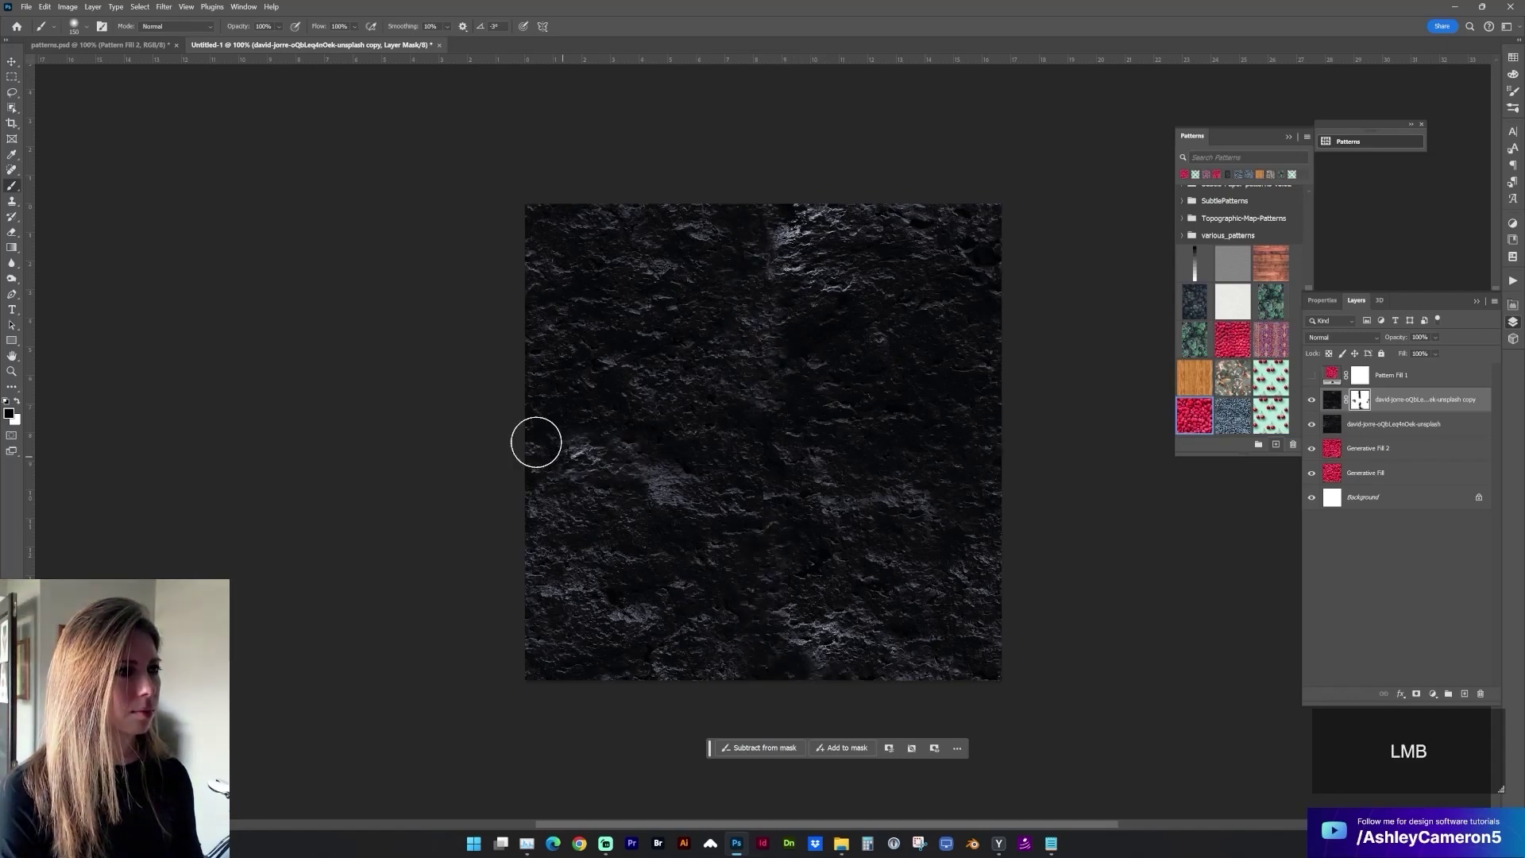
{"action": "key", "text": "ctrl+z"}
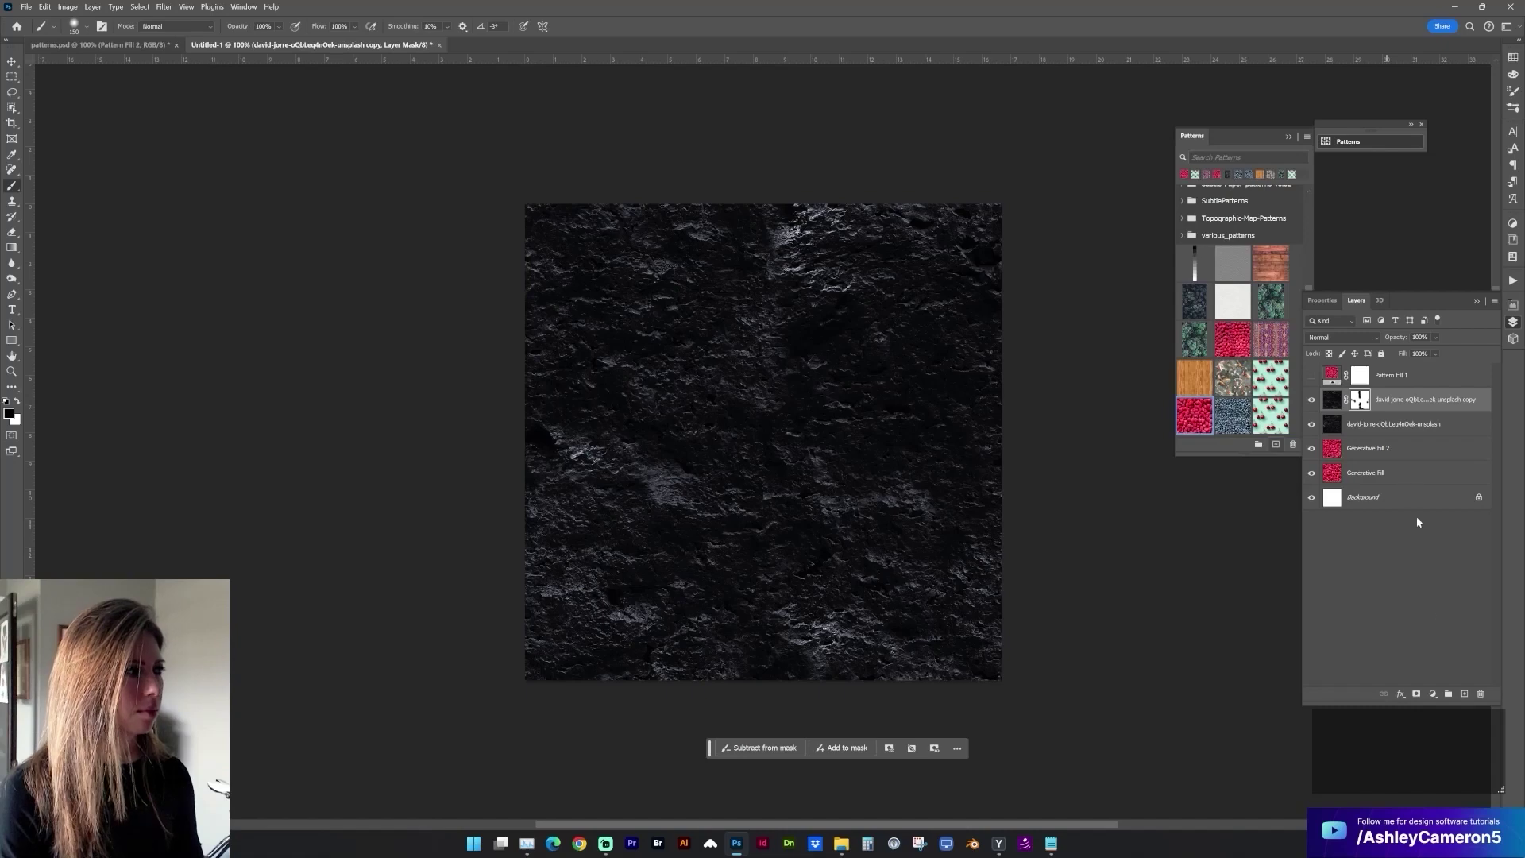
{"action": "left_click", "coordinate": [1403, 425], "text": "shift"}
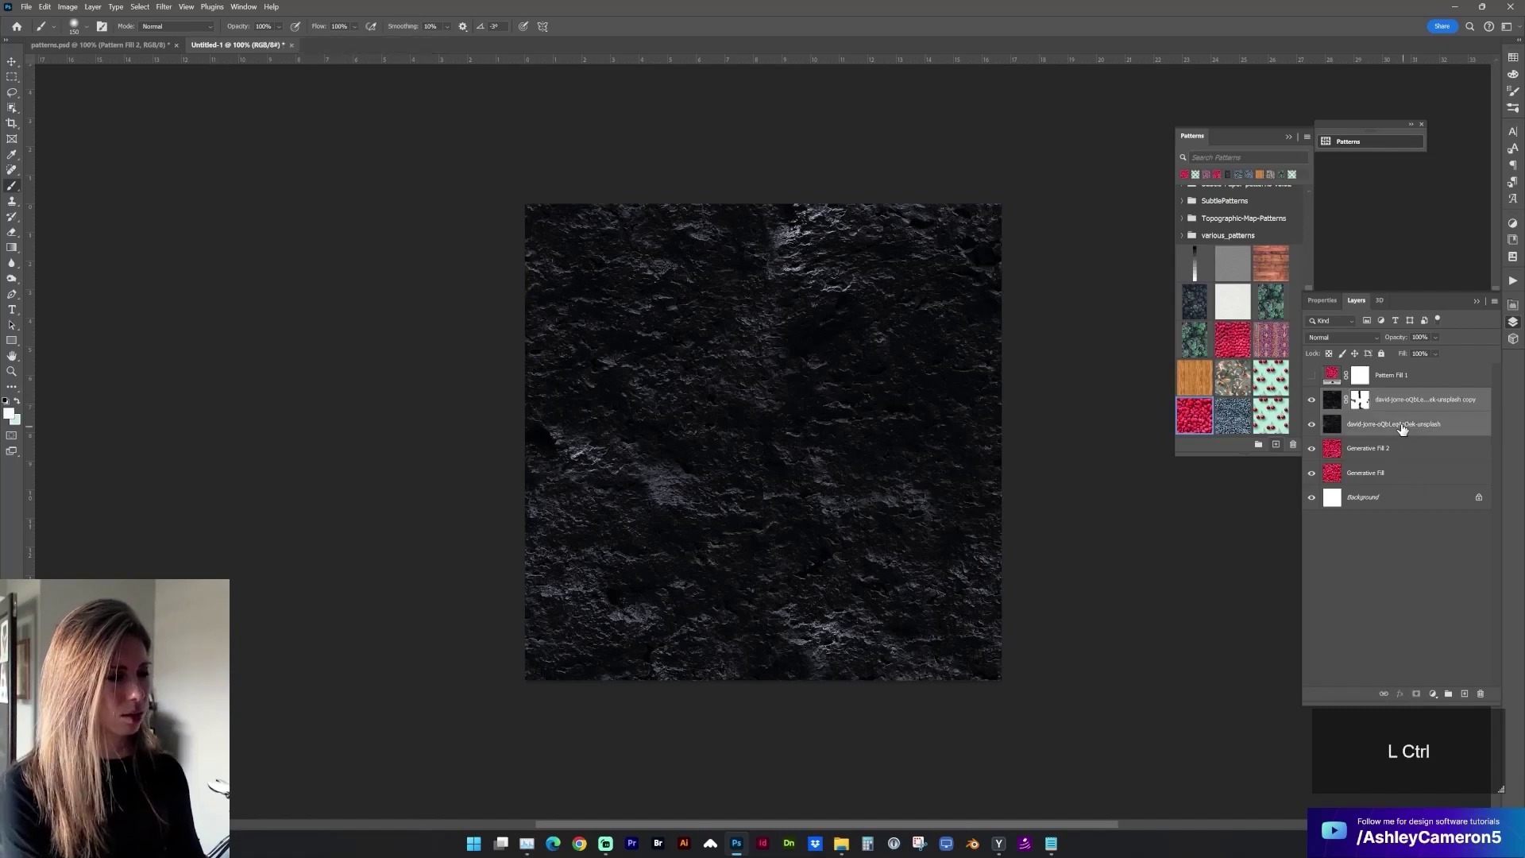
Merge copies of both stone layers and save the full canvas as new pattern 'Pattern 6'.
{"action": "key", "text": "ctrl+j"}
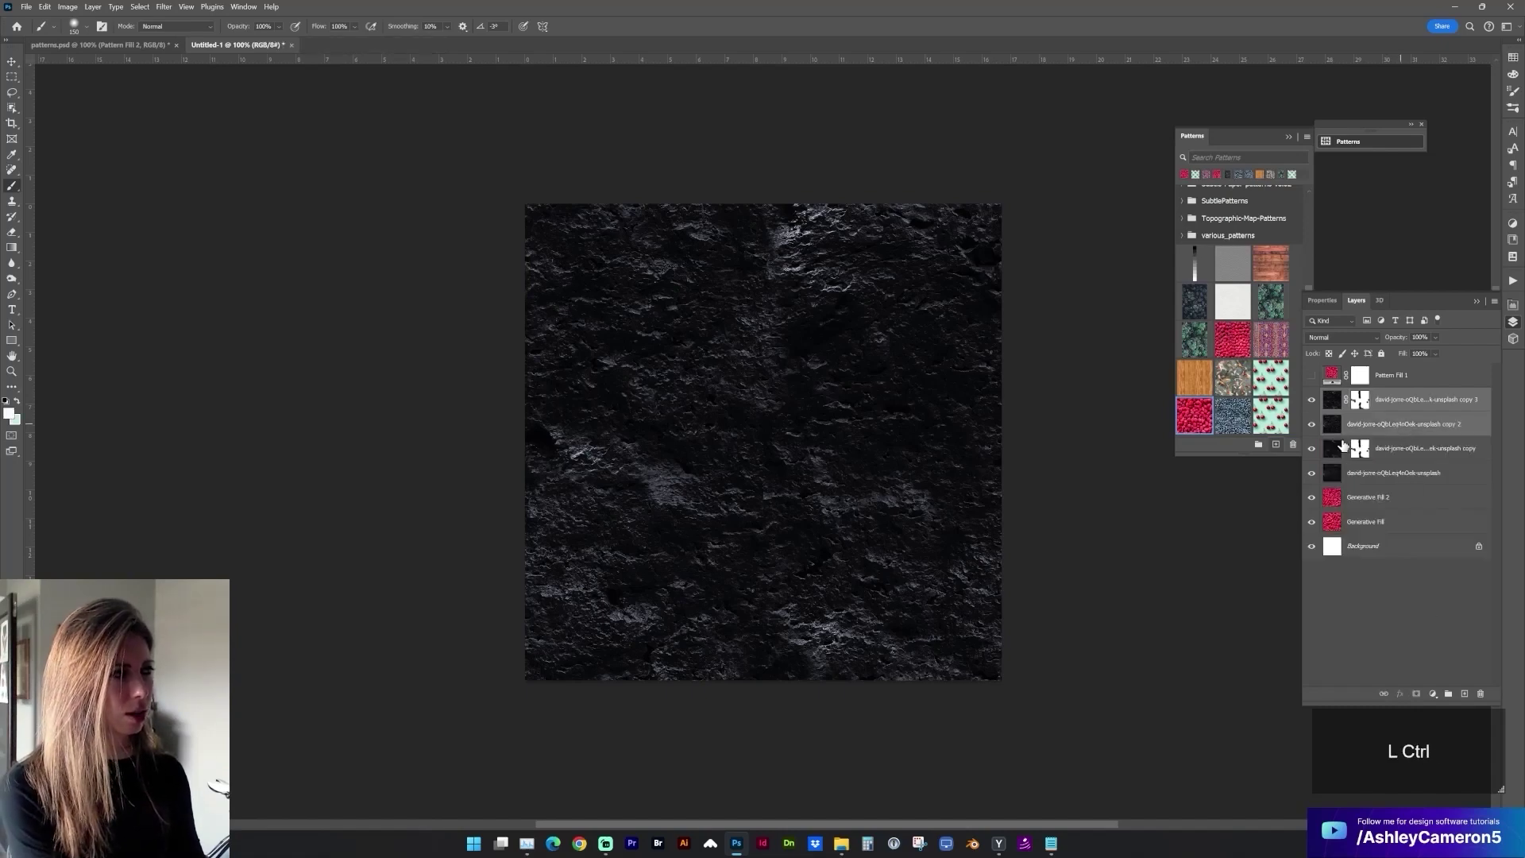
{"action": "key", "text": "ctrl+e"}
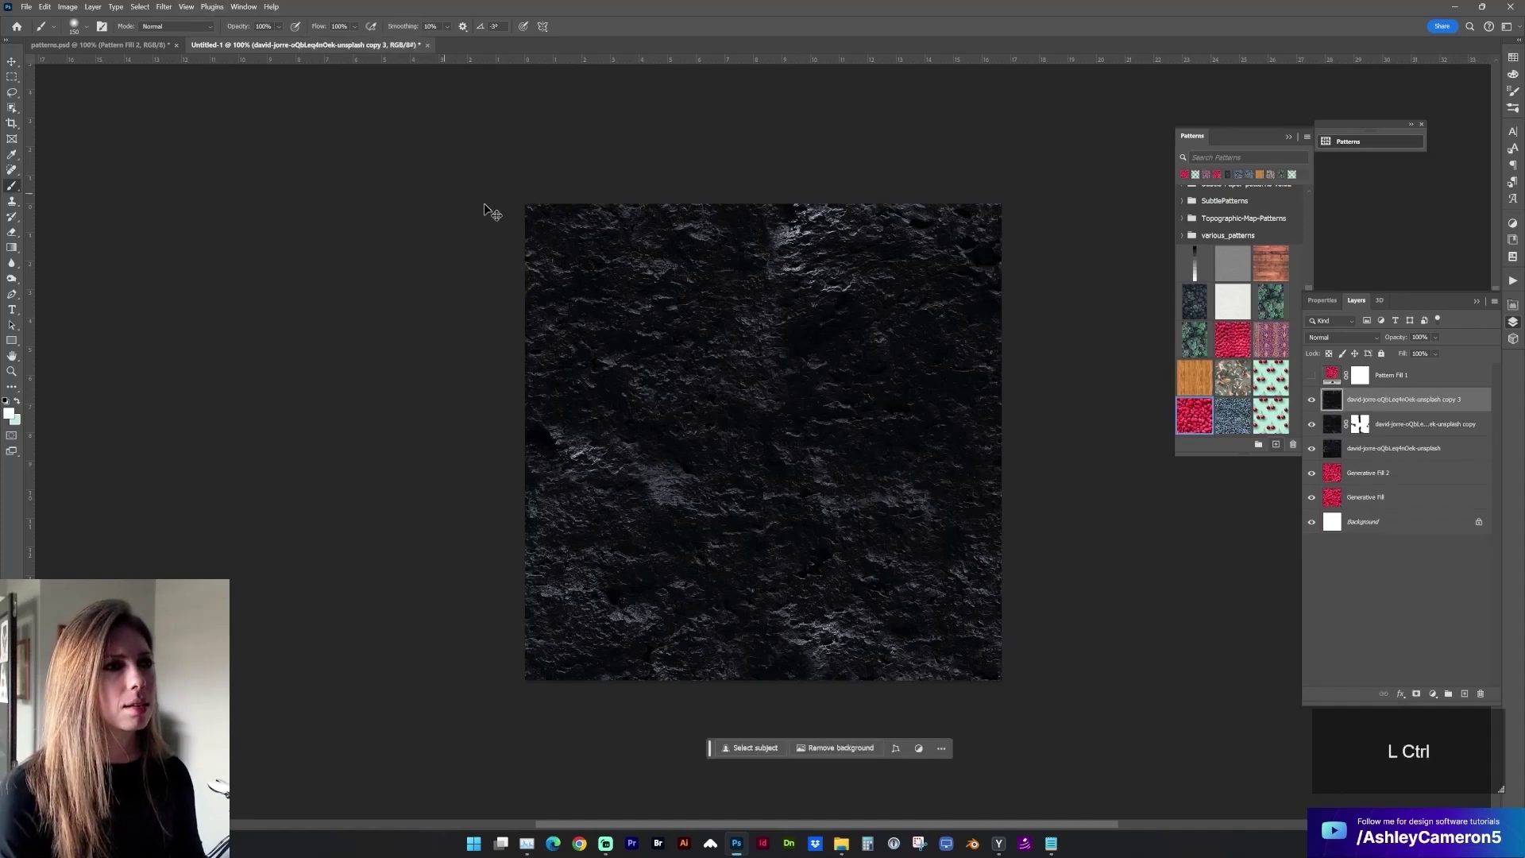
{"action": "key", "text": "ctrl+a"}
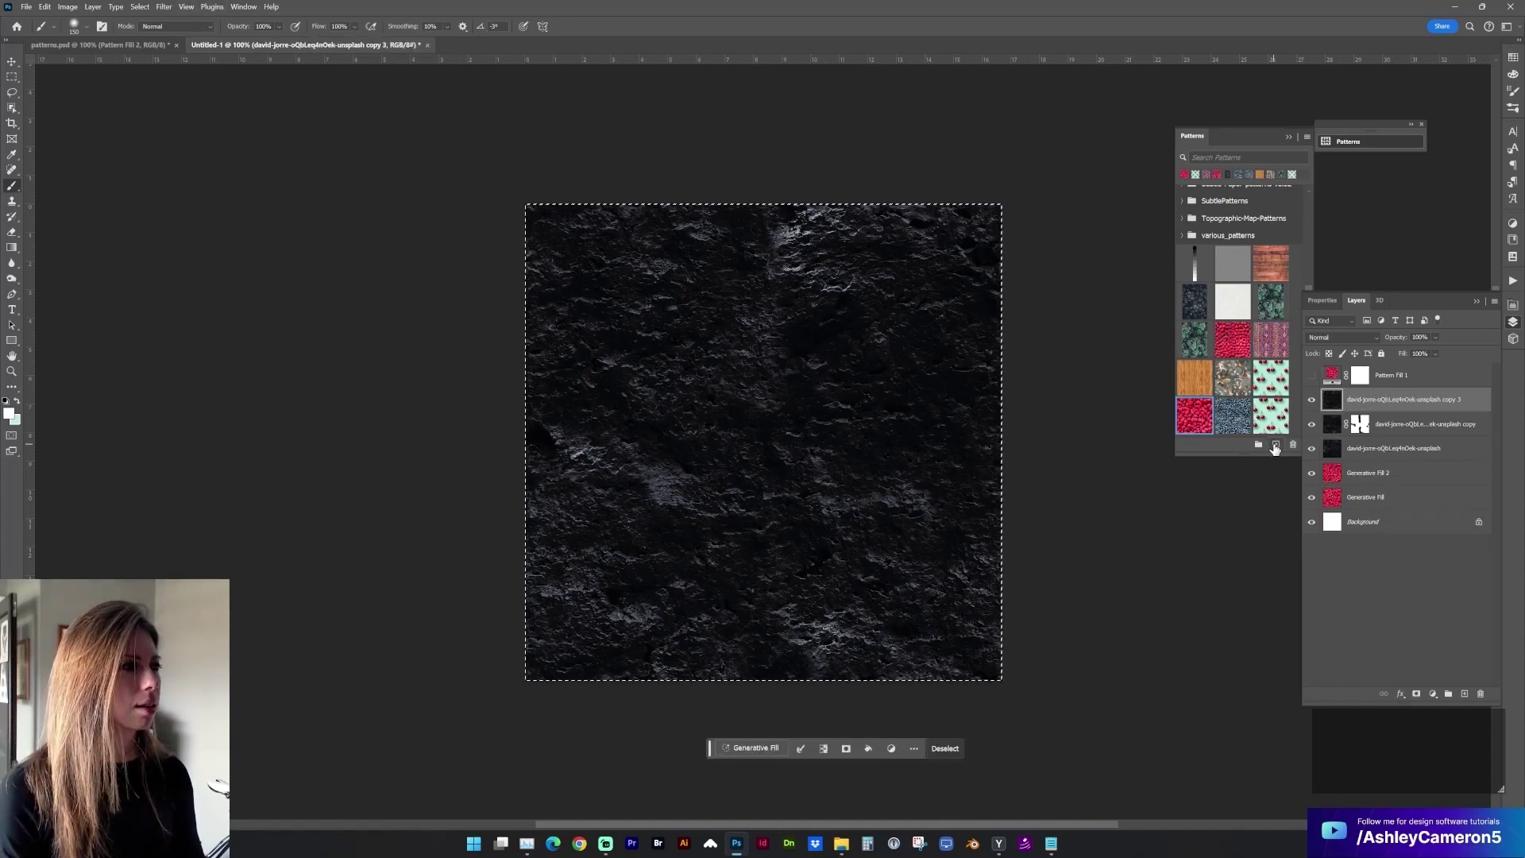
{"action": "left_click", "coordinate": [1275, 446]}
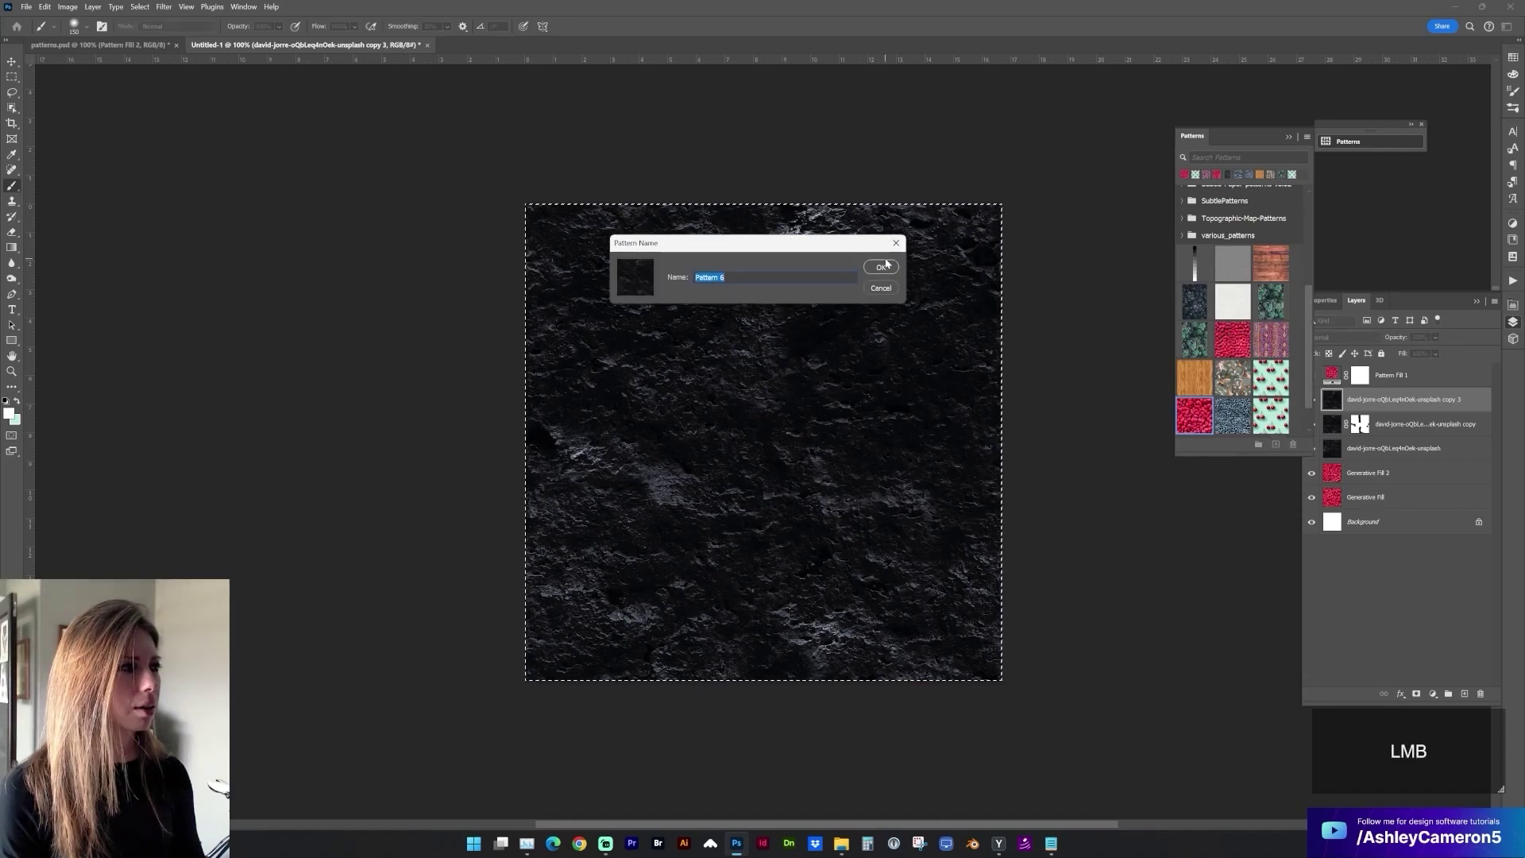
{"action": "left_click", "coordinate": [881, 267]}
{"action": "left_click", "coordinate": [1366, 375]}
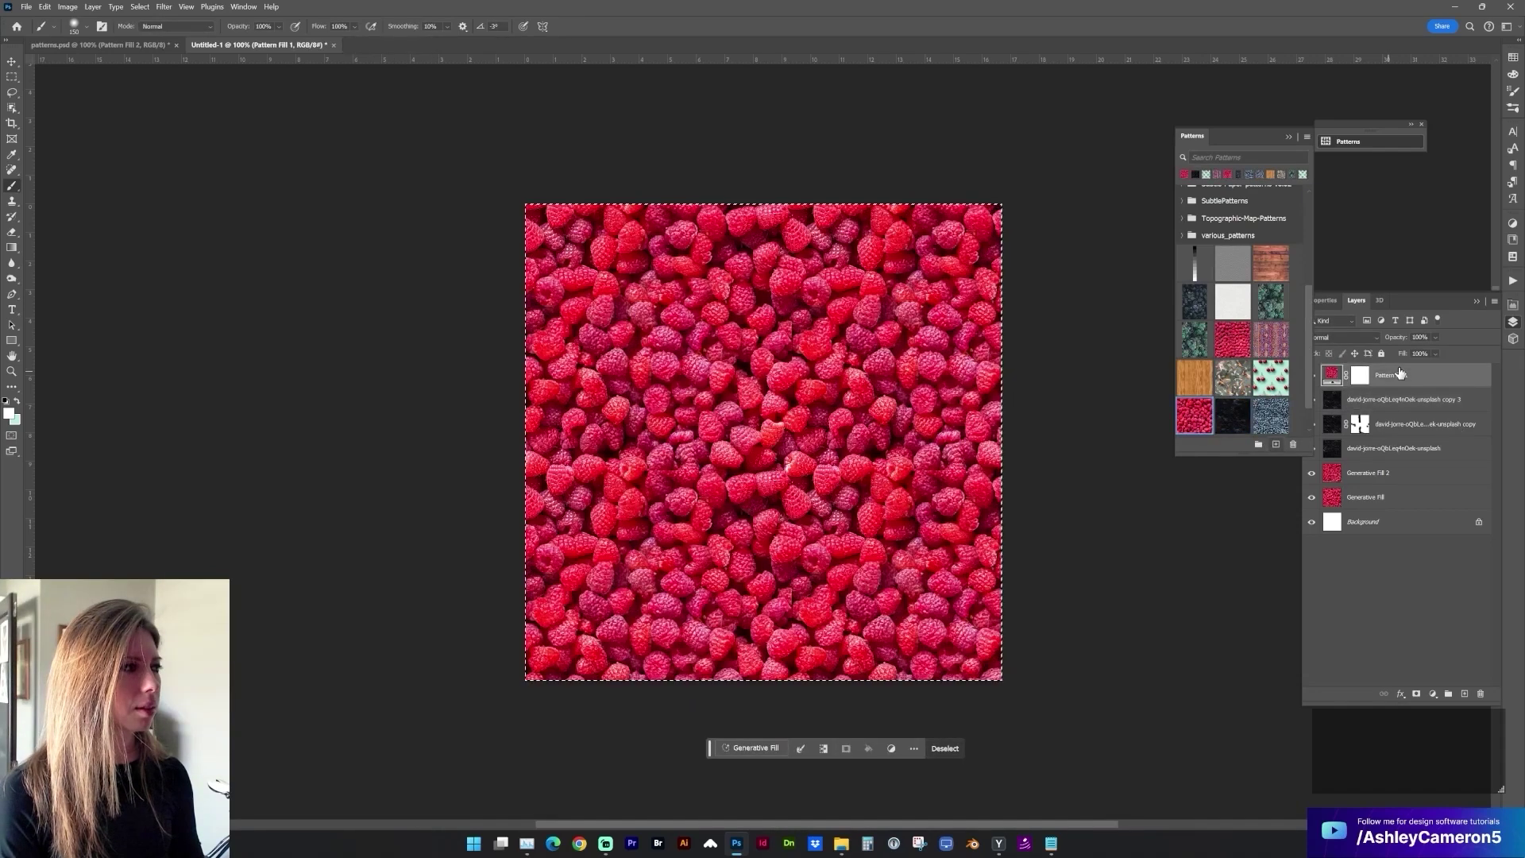
Apply the dark rock pattern to Pattern Fill 1 and raise its scale from 56% to 76%.
{"action": "left_click", "coordinate": [1231, 416]}
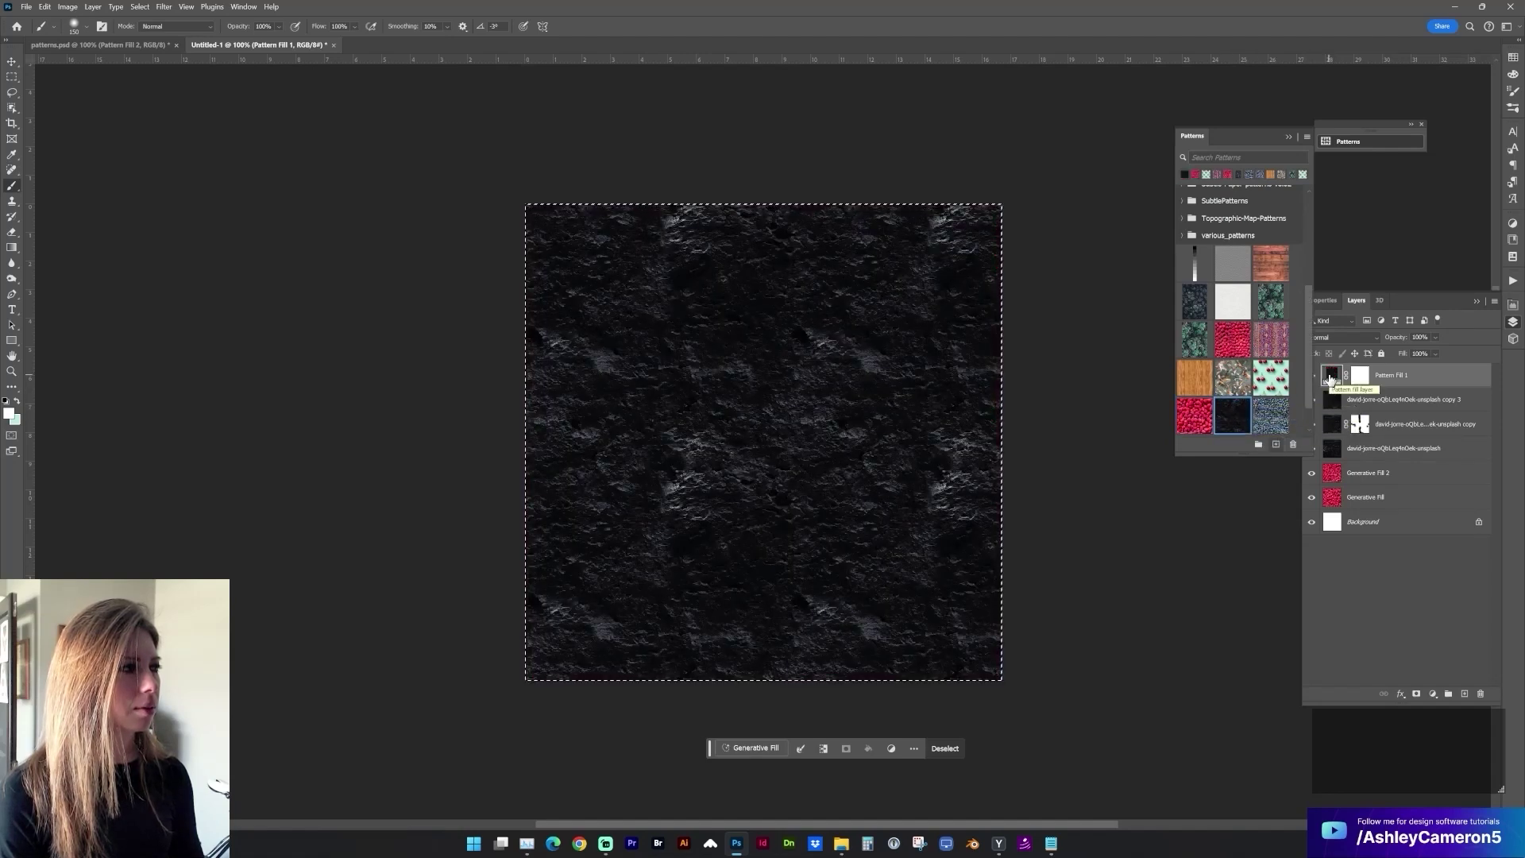
{"action": "double_click", "coordinate": [1331, 376]}
{"action": "left_click", "coordinate": [998, 285]}
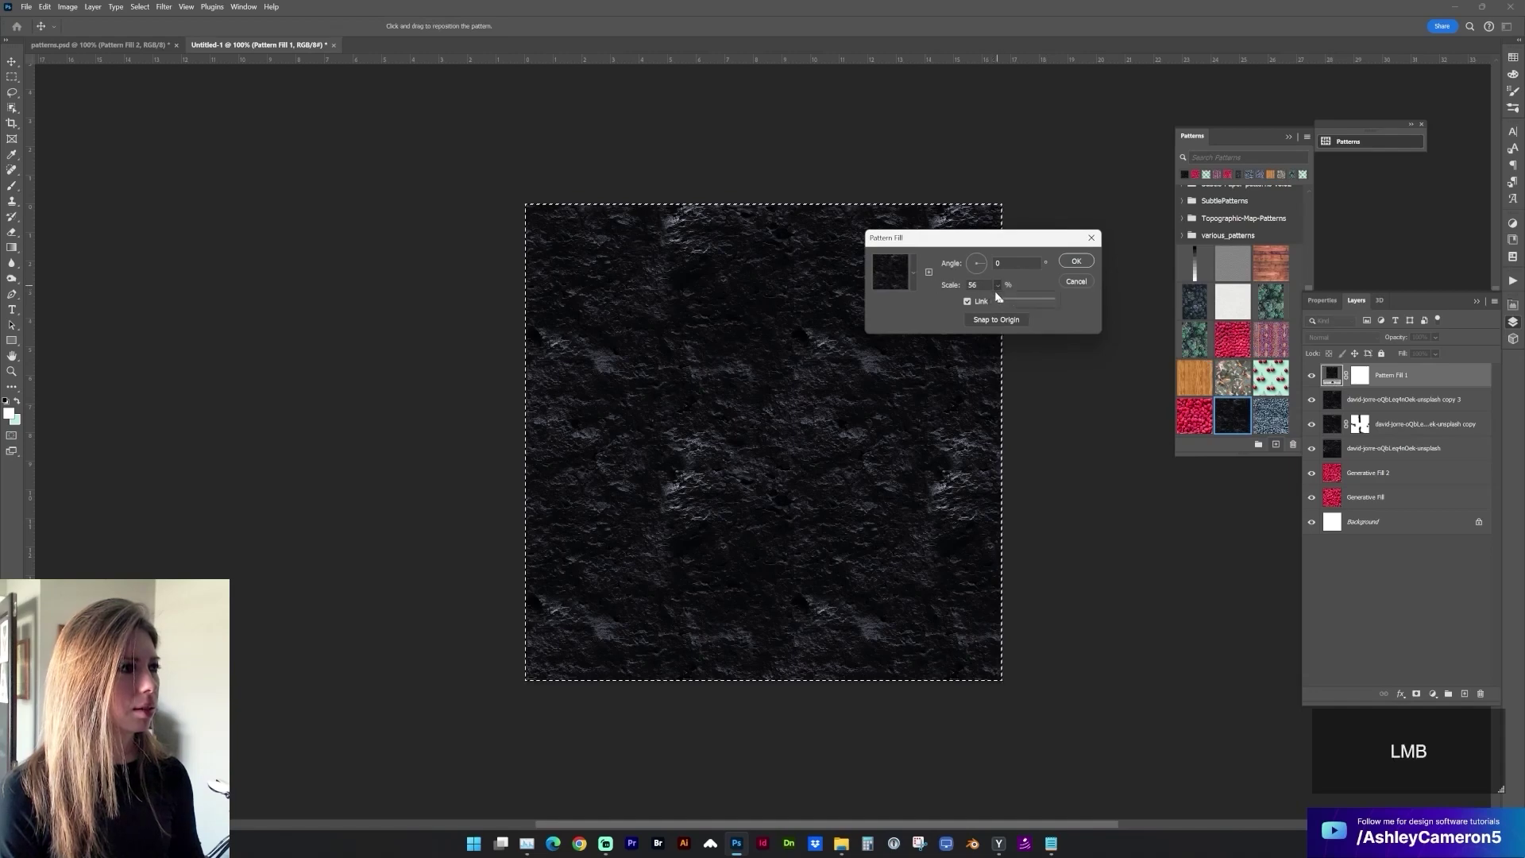
{"action": "left_click", "coordinate": [999, 299]}
{"action": "left_click", "coordinate": [1001, 303]}
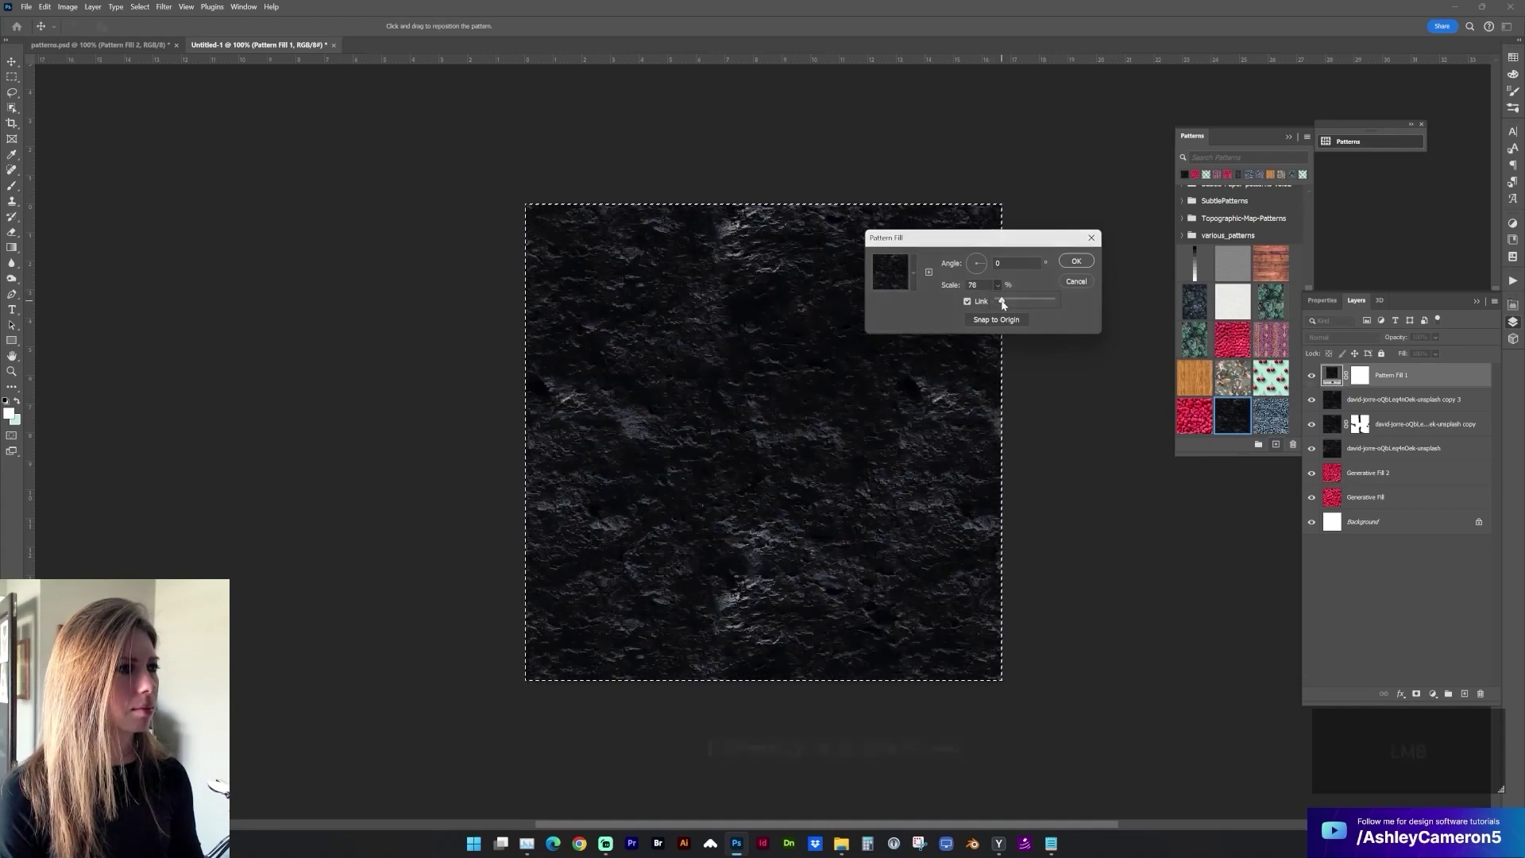
{"action": "key", "text": "Return"}
{"action": "key", "text": "b"}
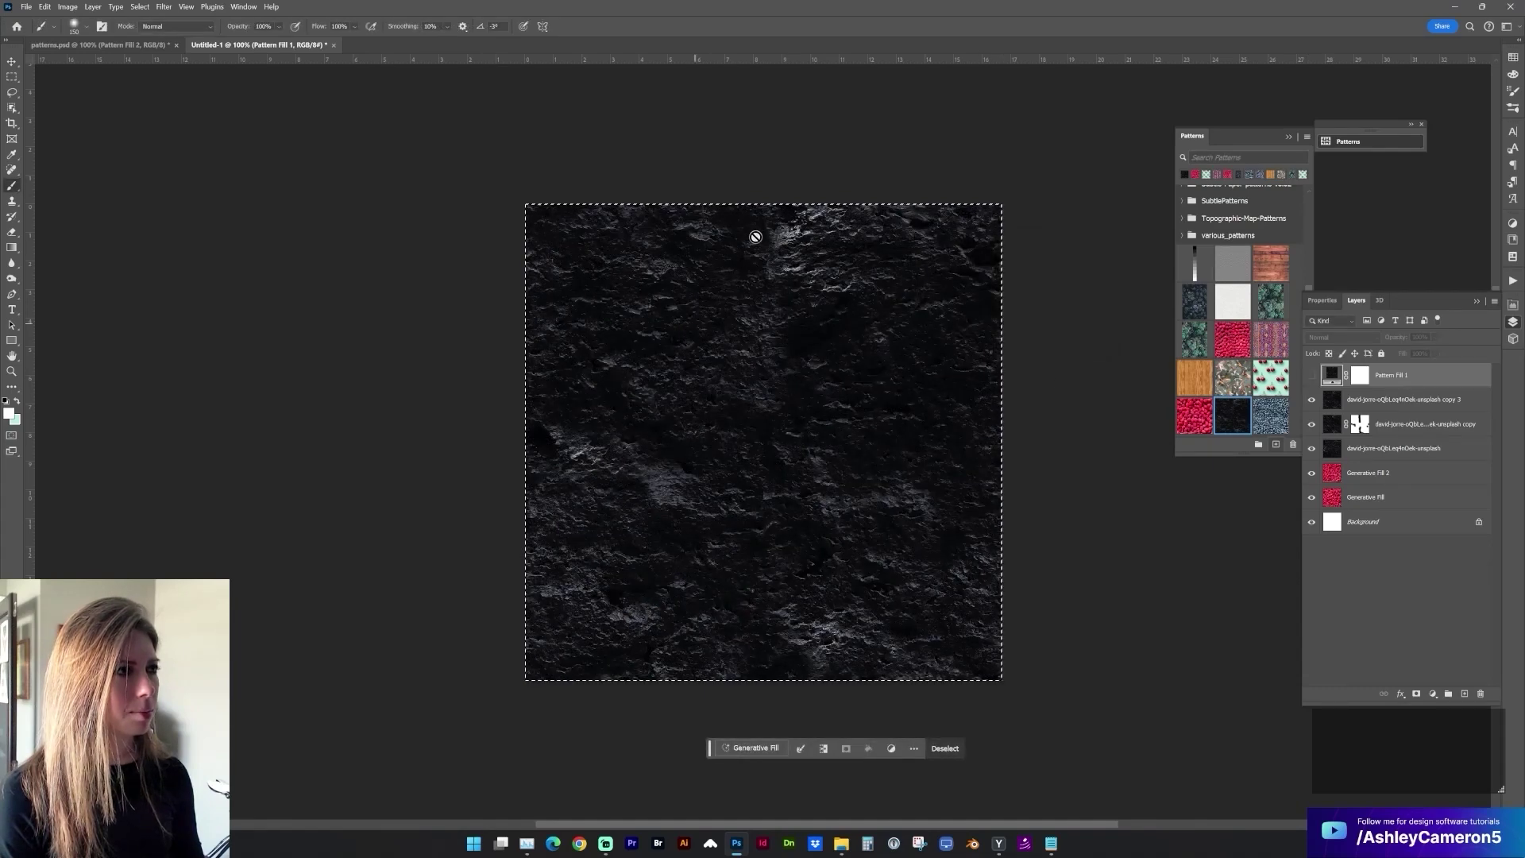